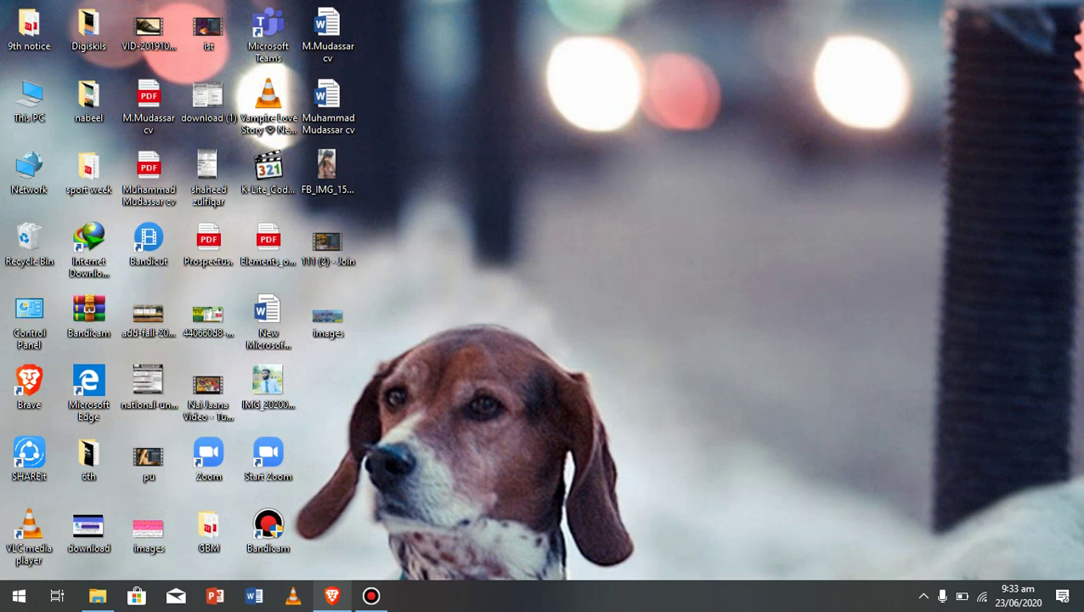
# Step: Launch the Brave browser from the taskbar
pyautogui.click(332, 596)
# Step: Search Google for admissions.hamdard.edu.pk using the history suggestion
pyautogui.click(476, 350)
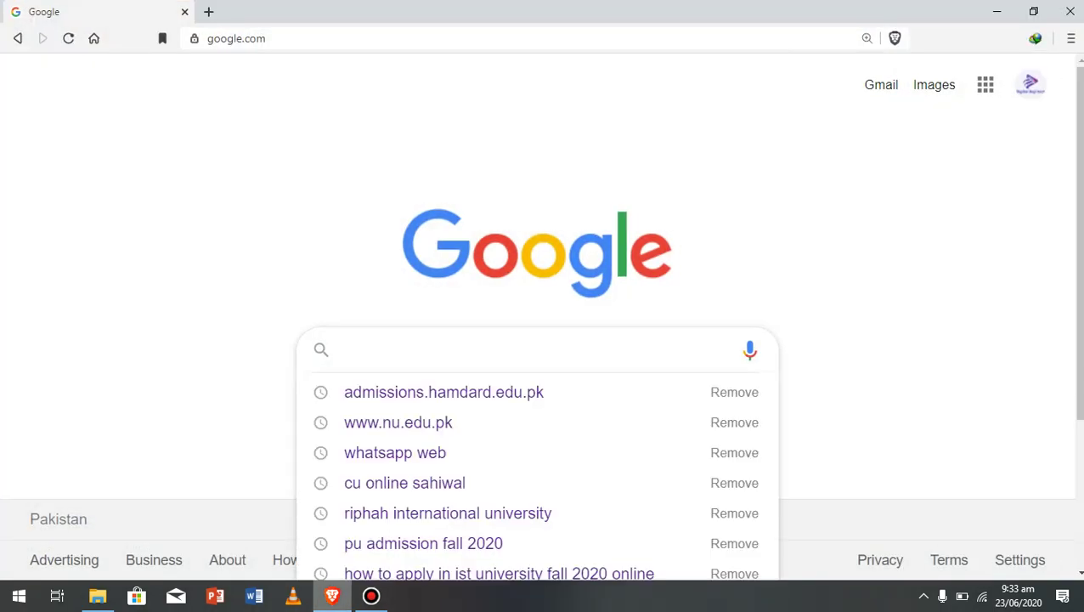
pyautogui.write('a')
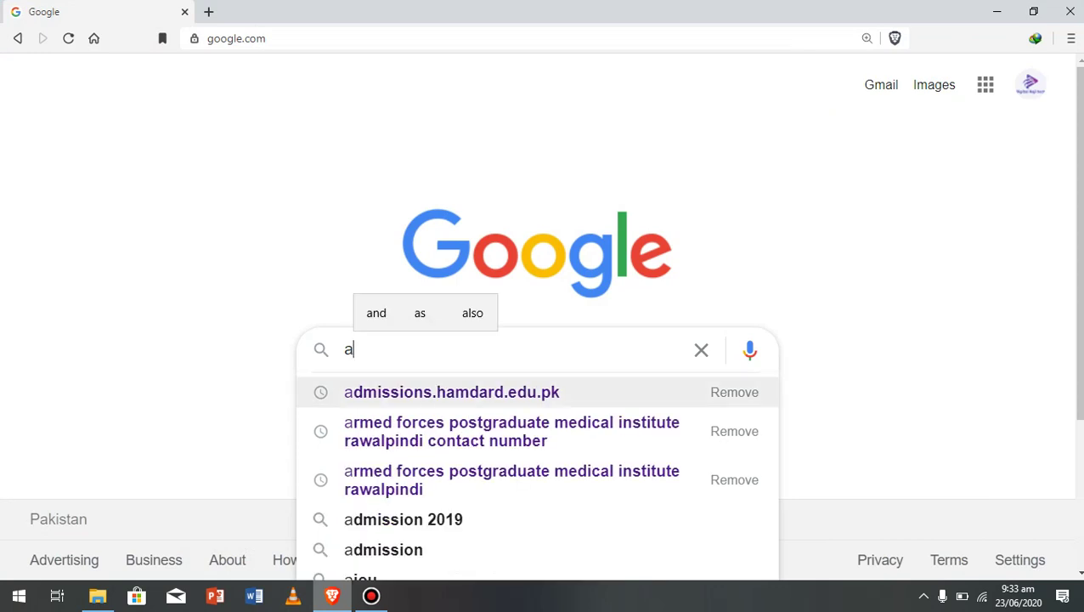
pyautogui.click(451, 392)
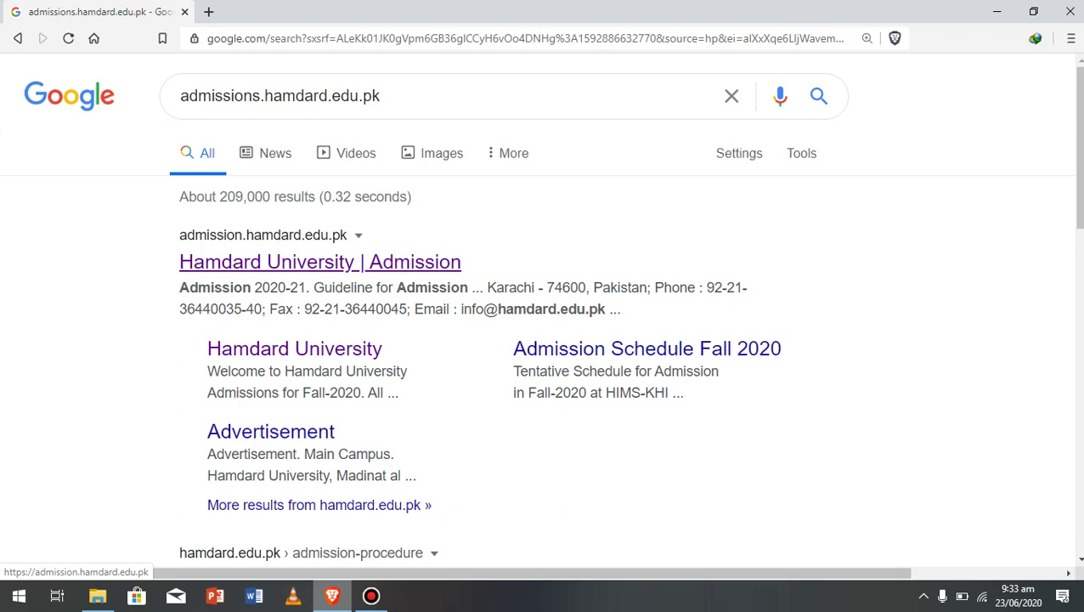
# Step: Open the Hamdard University Admission site and its Apply Online page in a new tab
pyautogui.click(320, 262)
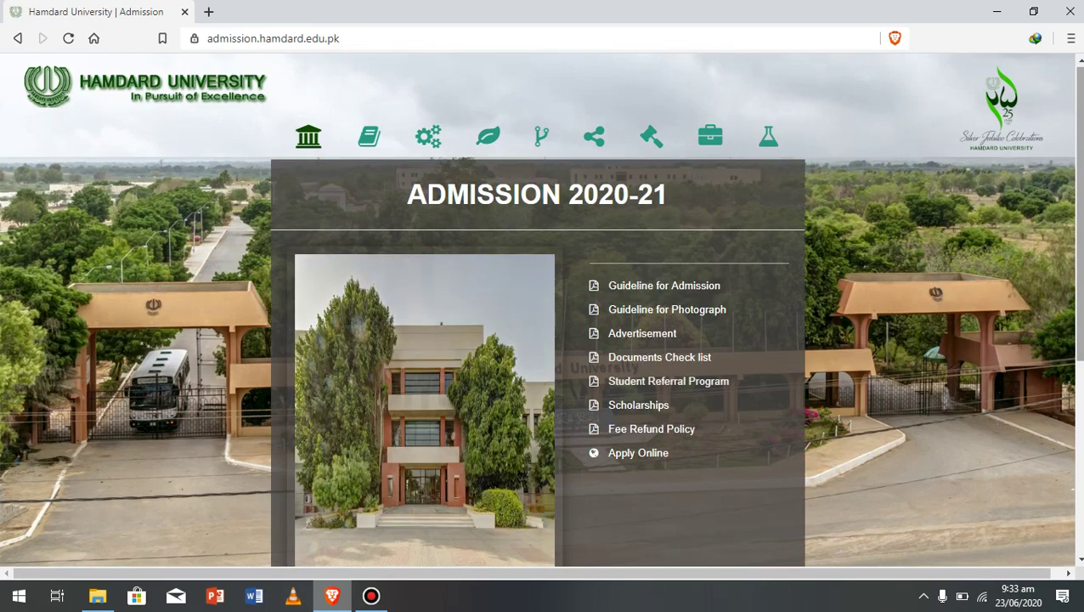
pyautogui.scroll(-2, 542, 340)
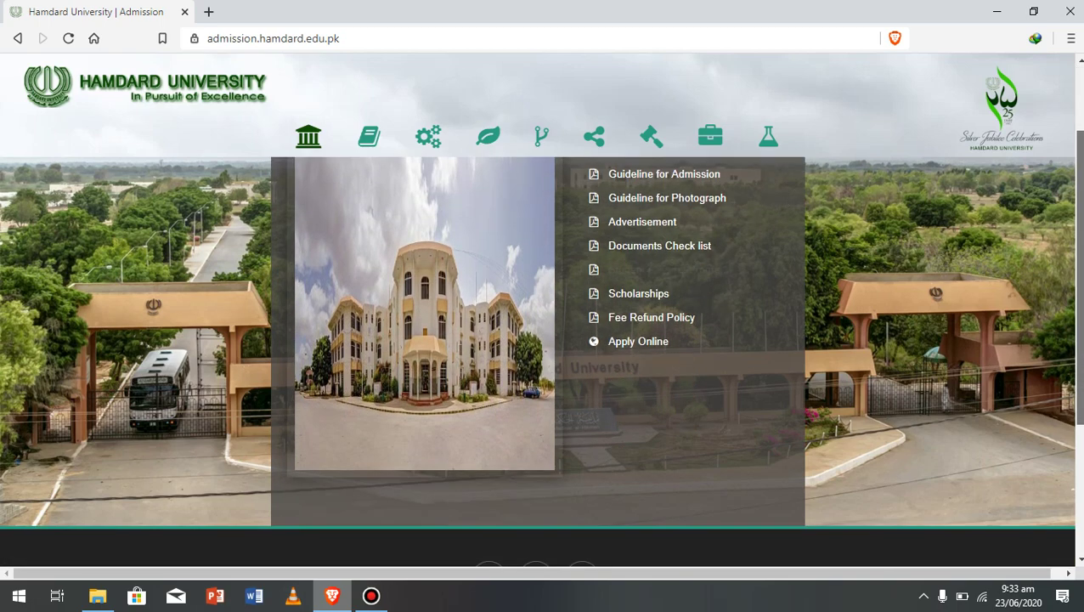
pyautogui.scroll(-1, 542, 340)
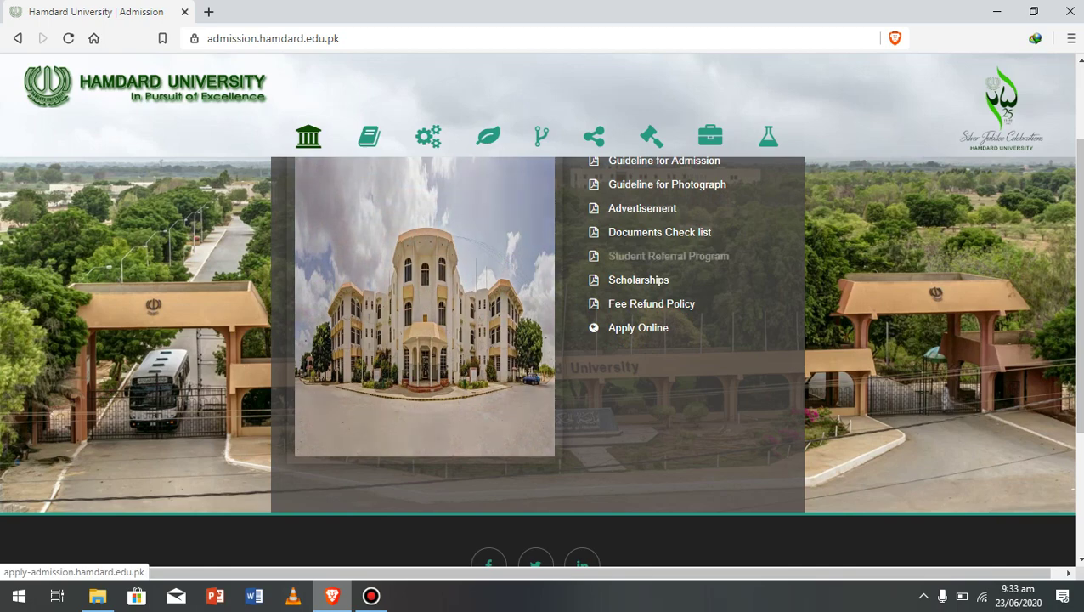
pyautogui.click(638, 327)
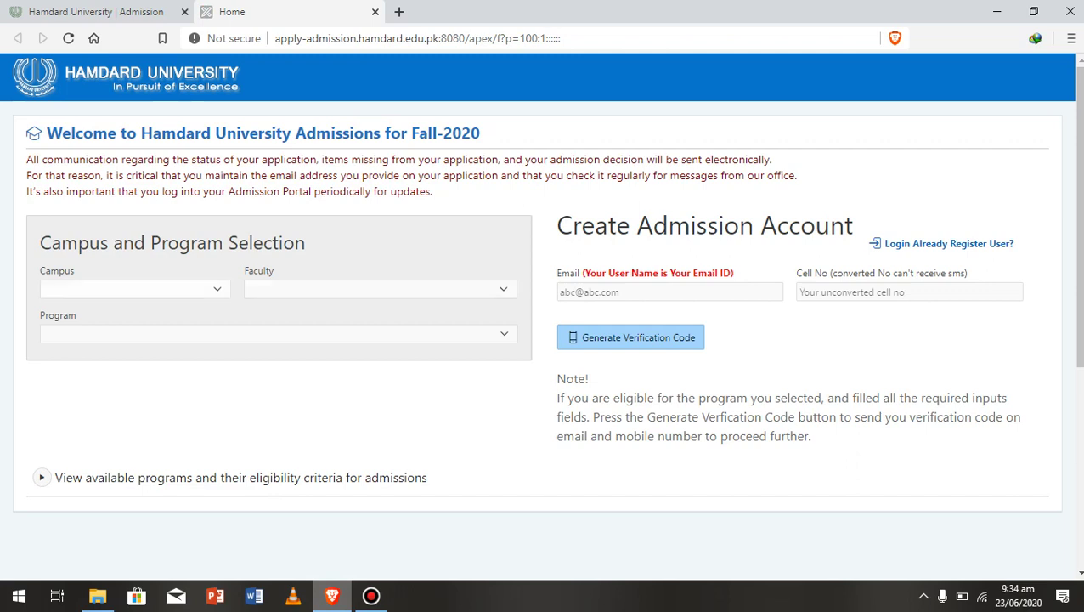
pyautogui.click(134, 289)
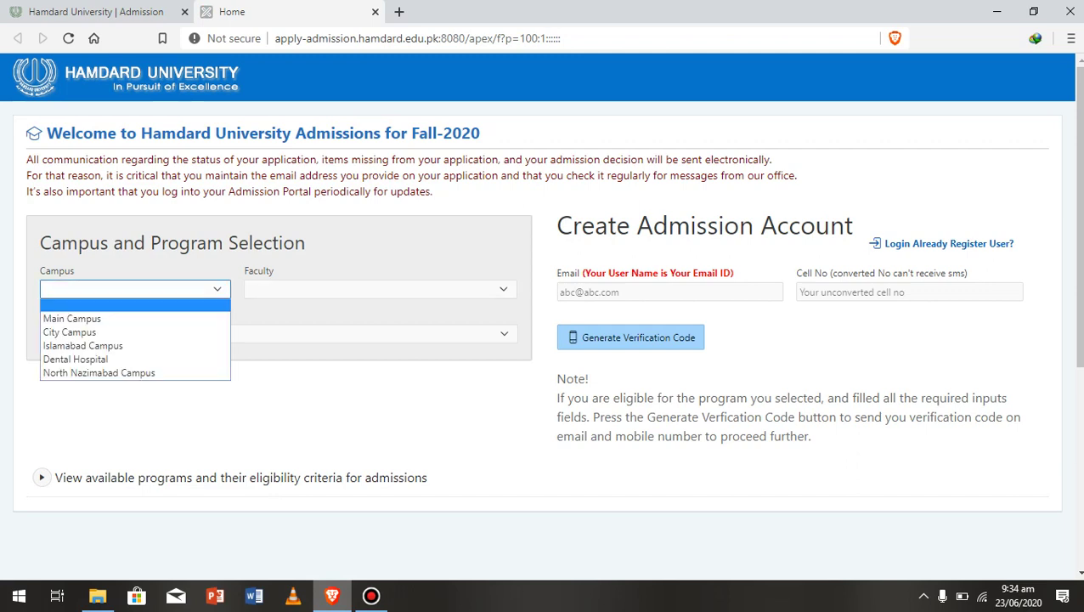
# Step: Choose Islamabad Campus and Faculty of Management Sciences
pyautogui.press('Down')
pyautogui.press('Down')
pyautogui.press('Down')
pyautogui.press('Down')
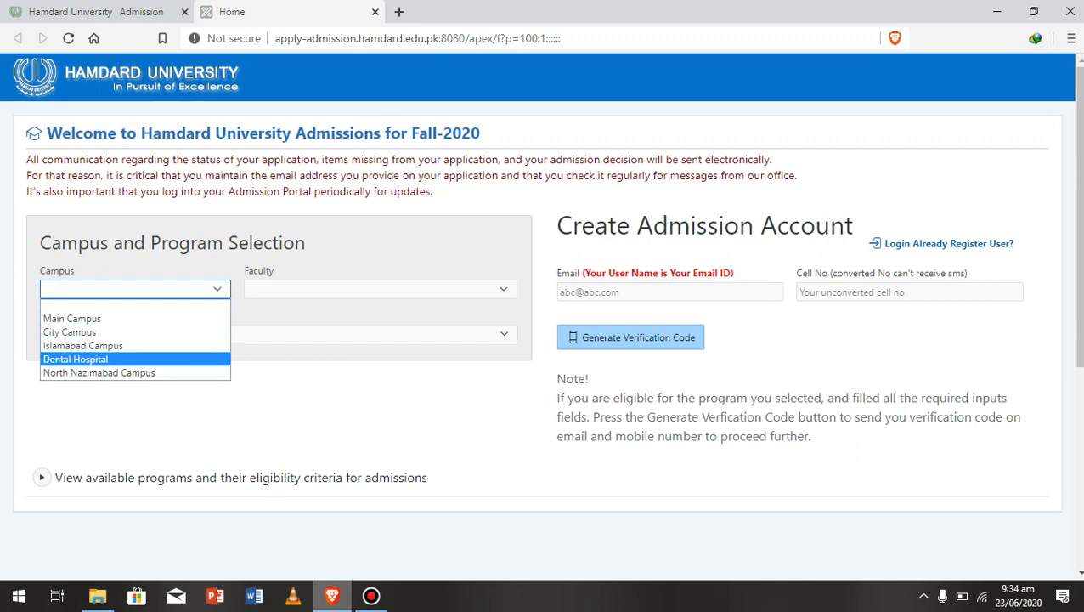
pyautogui.press('Down')
pyautogui.press('Up')
pyautogui.press('Up')
pyautogui.press('Return')
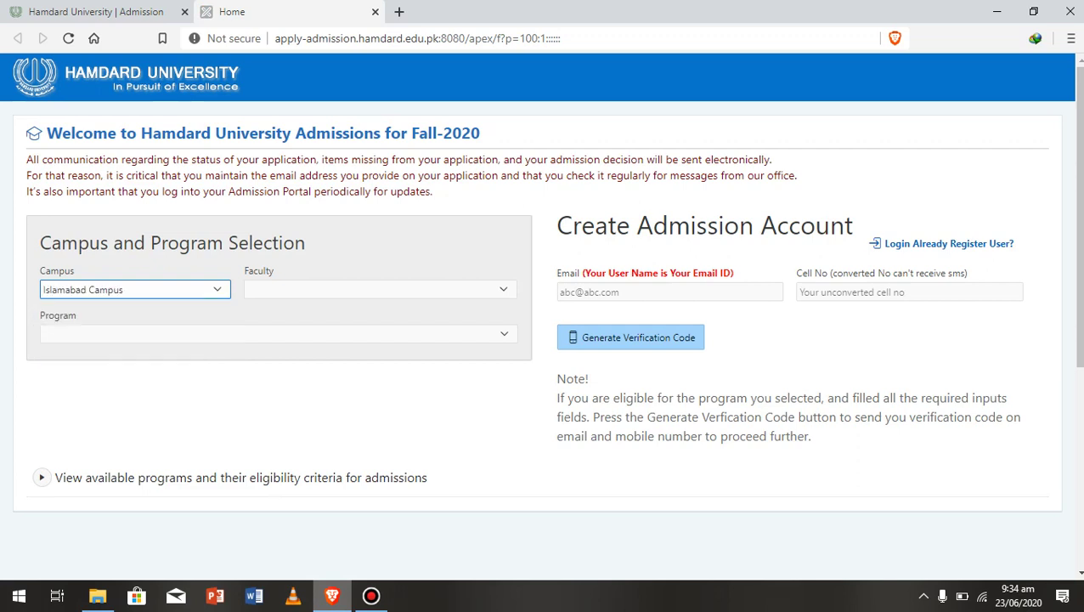
pyautogui.press('Tab')
pyautogui.hotkey('alt', 'Down')
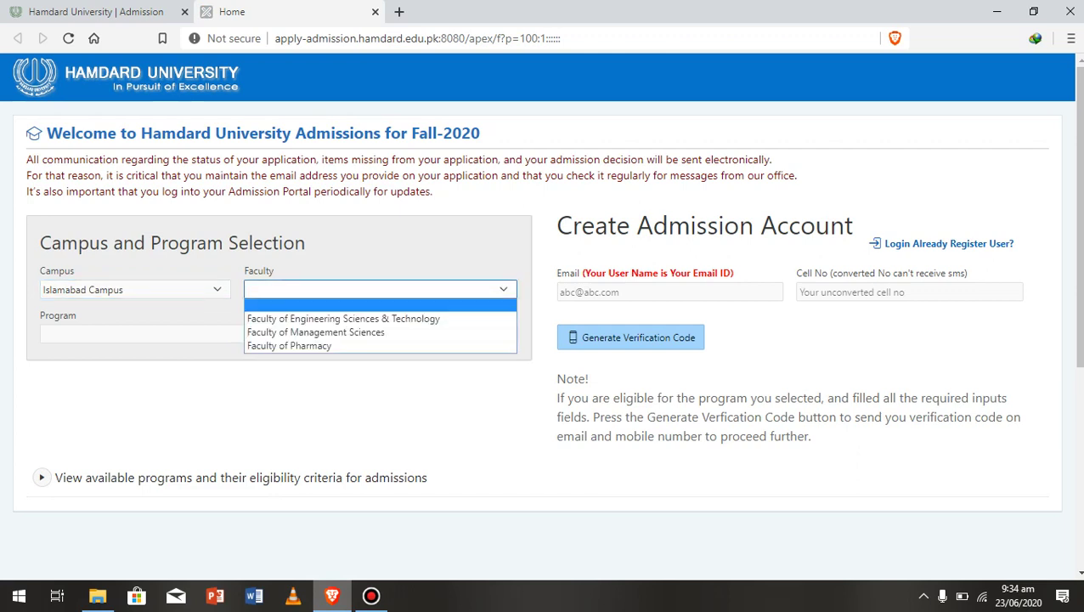
pyautogui.press('Down')
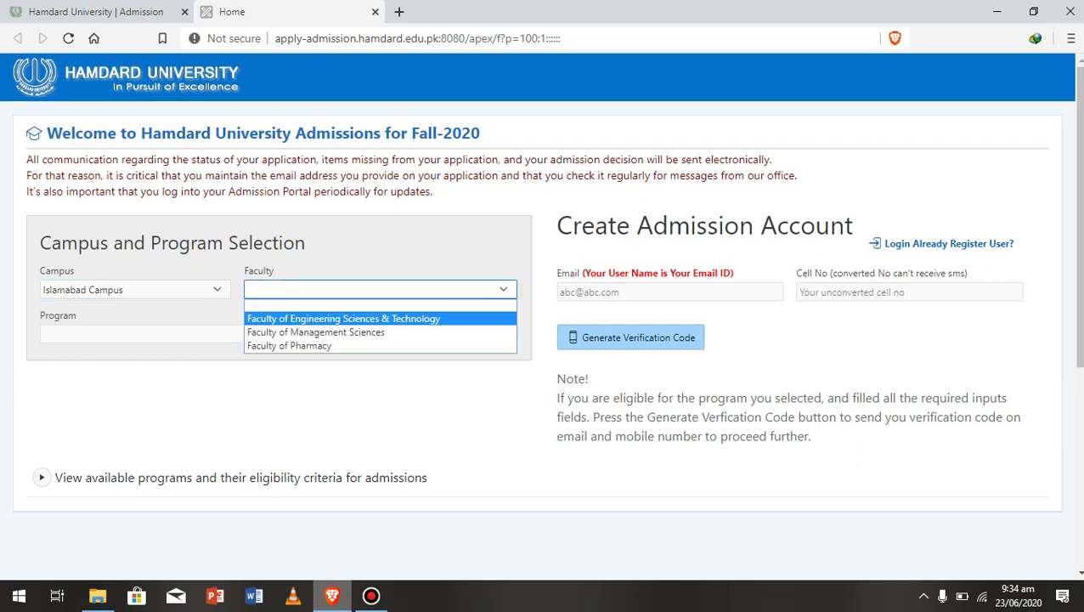
pyautogui.press('Down')
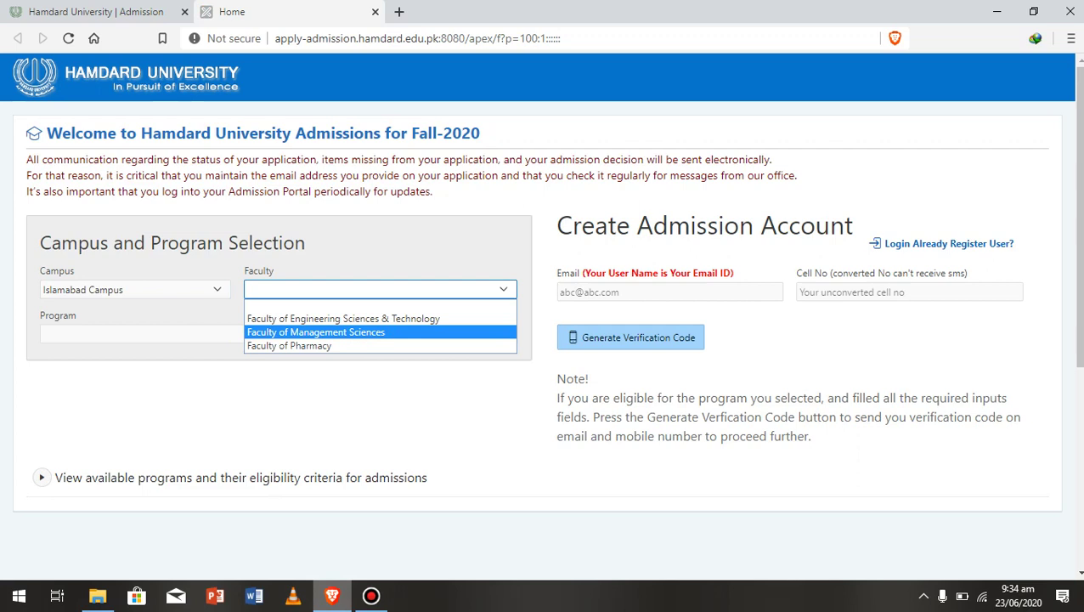
pyautogui.press('Down')
pyautogui.press('Up')
pyautogui.press('Return')
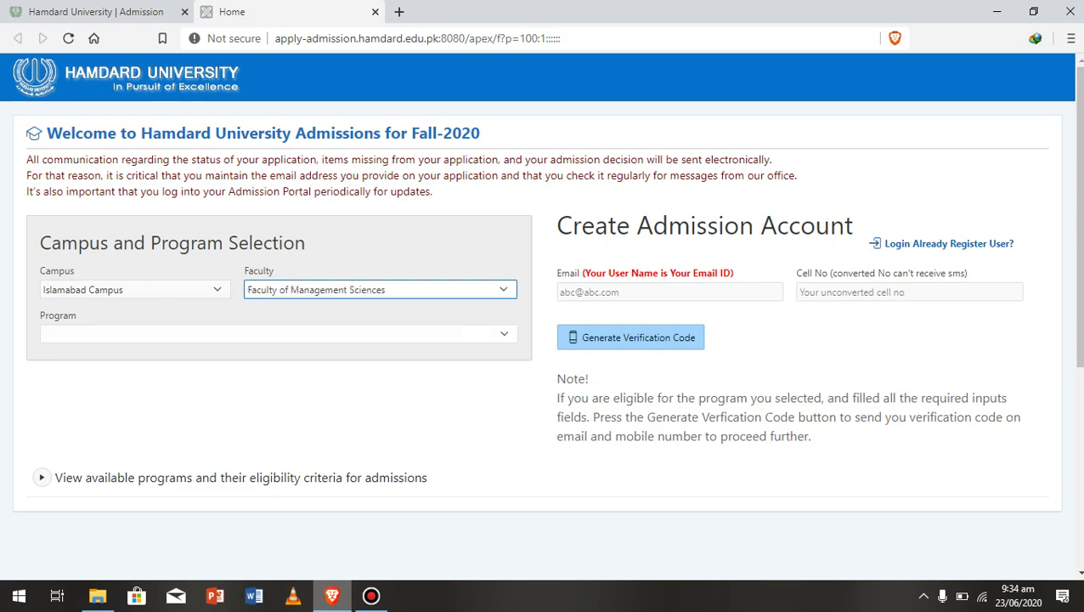
# Step: Select the BBA (4-Years) Morning program and review its 45% minimum eligibility criteria
pyautogui.click(278, 333)
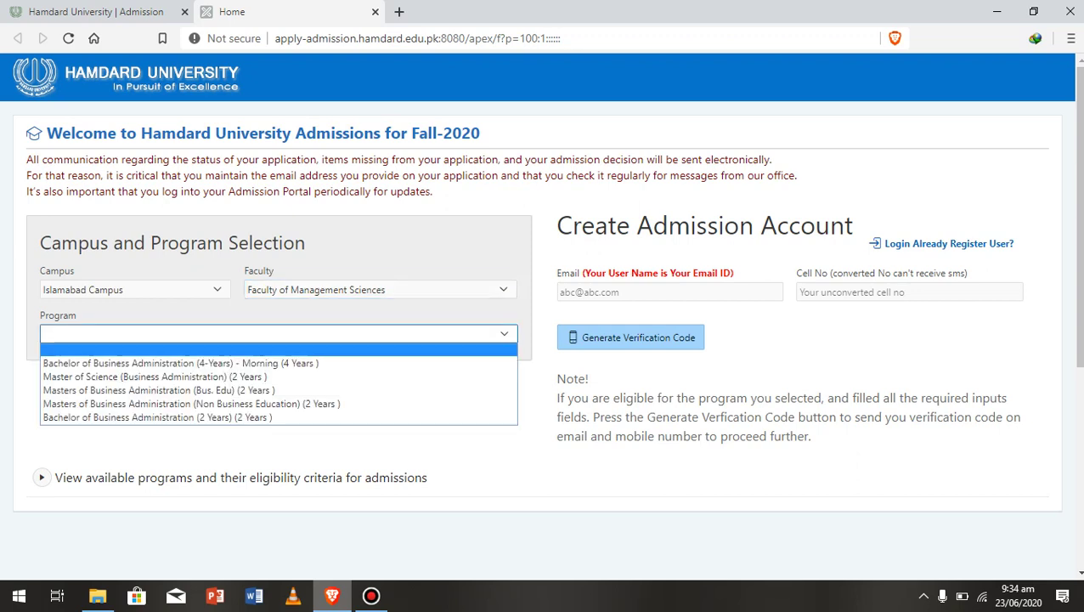
pyautogui.press('Down')
pyautogui.press('Return')
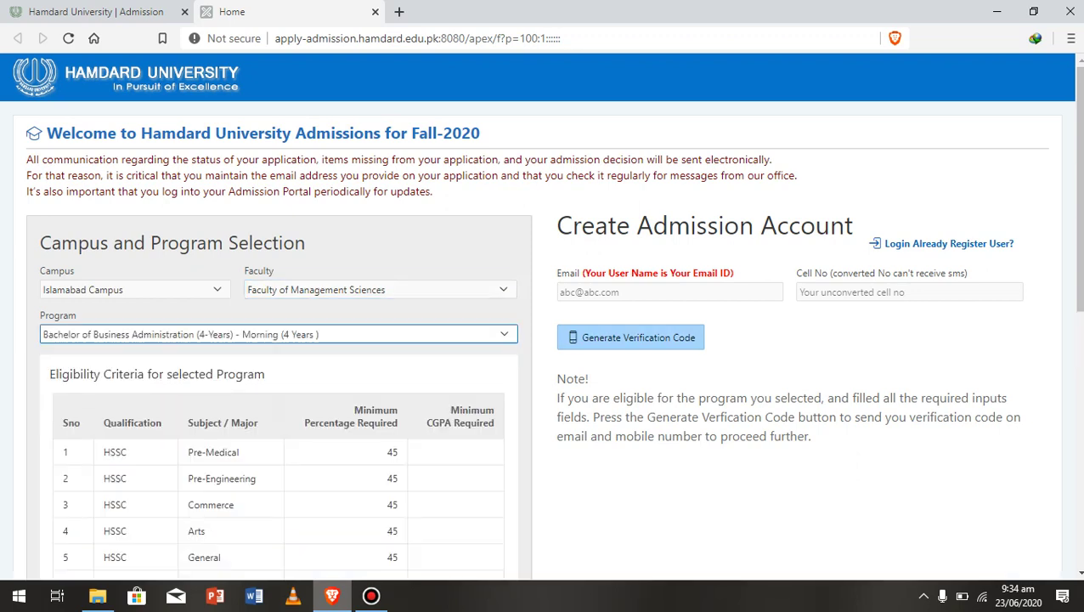
pyautogui.scroll(-2, 546, 320)
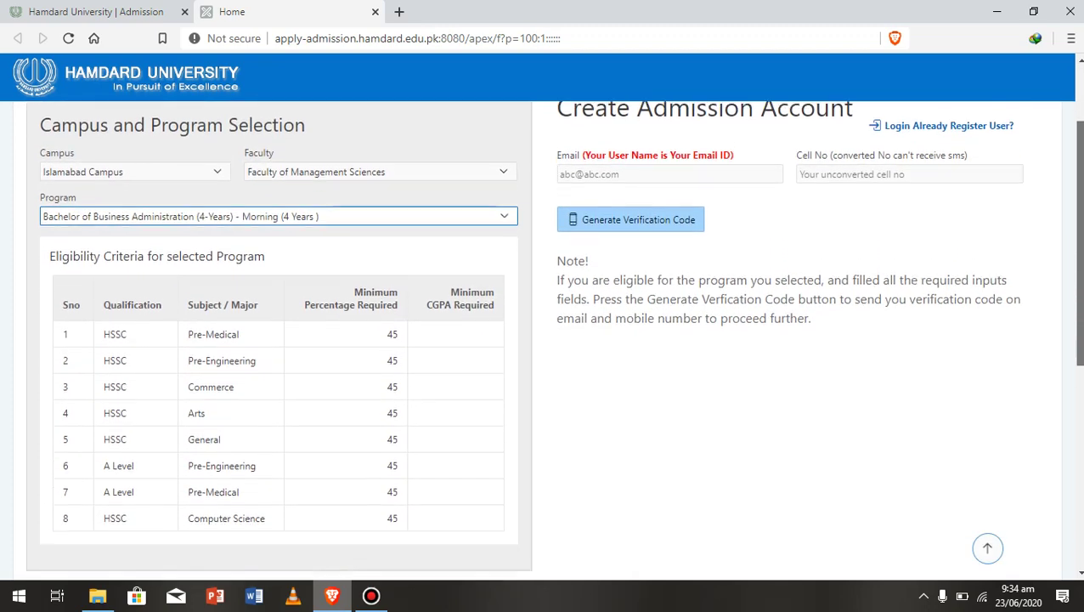
pyautogui.scroll(-1, 553, 340)
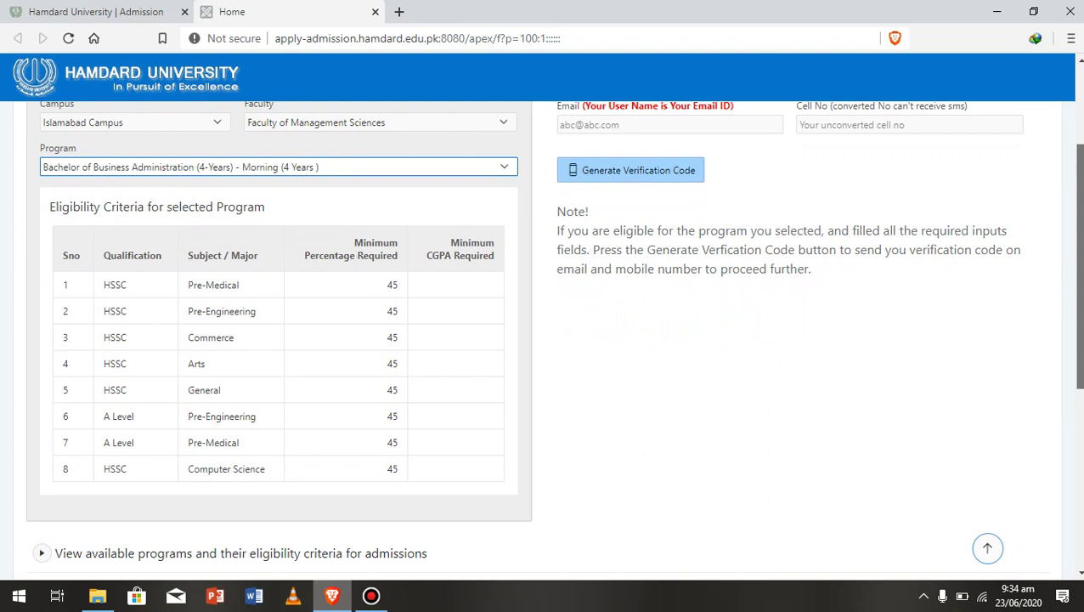
pyautogui.scroll(-1, 547, 339)
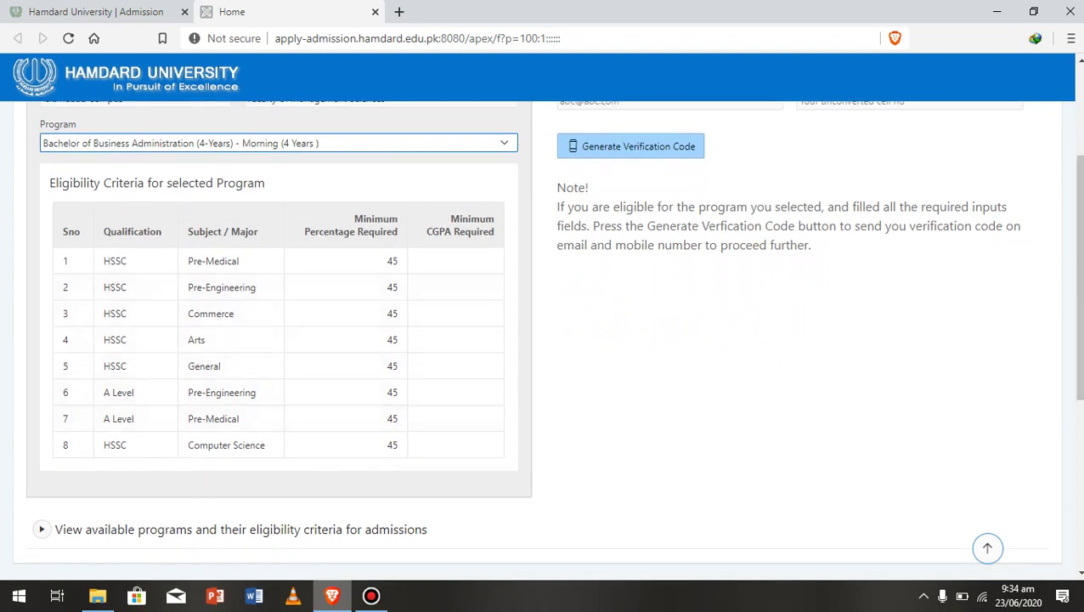
pyautogui.scroll(-2, 548, 339)
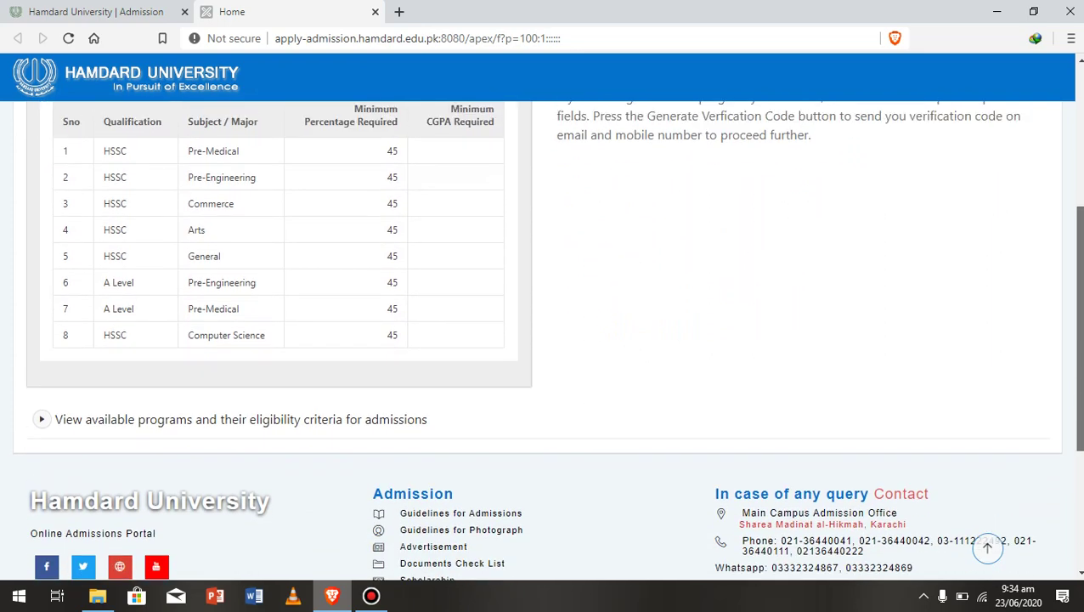
pyautogui.scroll(1, 547, 339)
pyautogui.scroll(1, 547, 340)
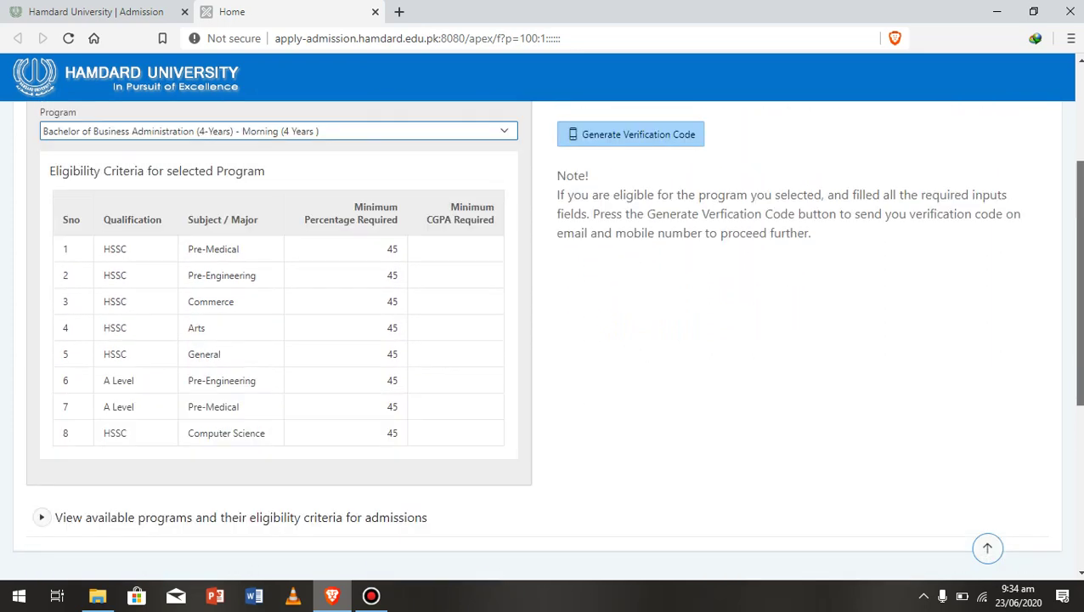
pyautogui.scroll(4, 547, 340)
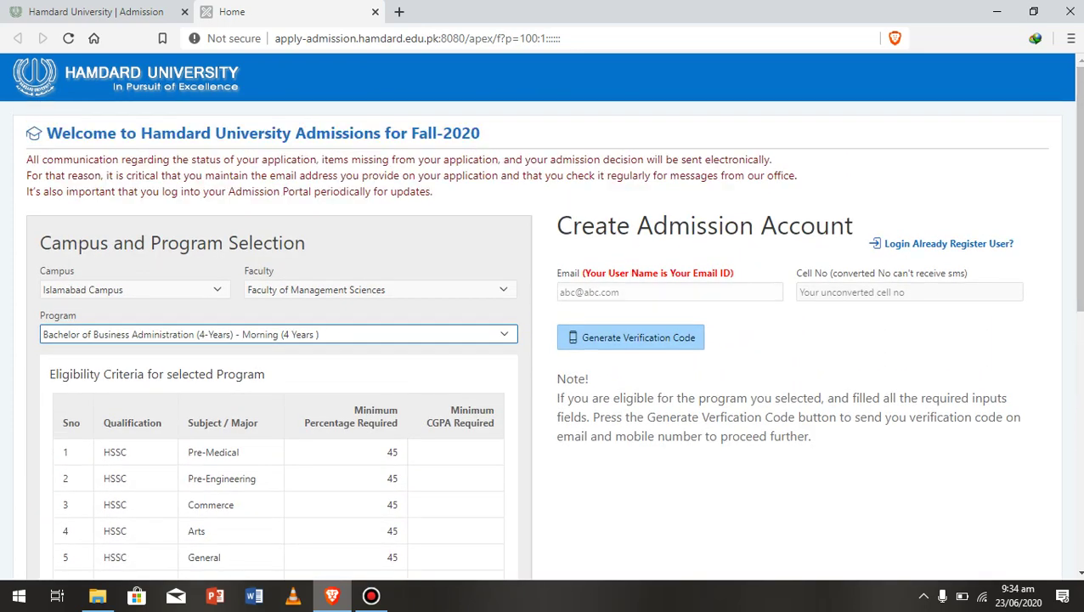
pyautogui.click(670, 292)
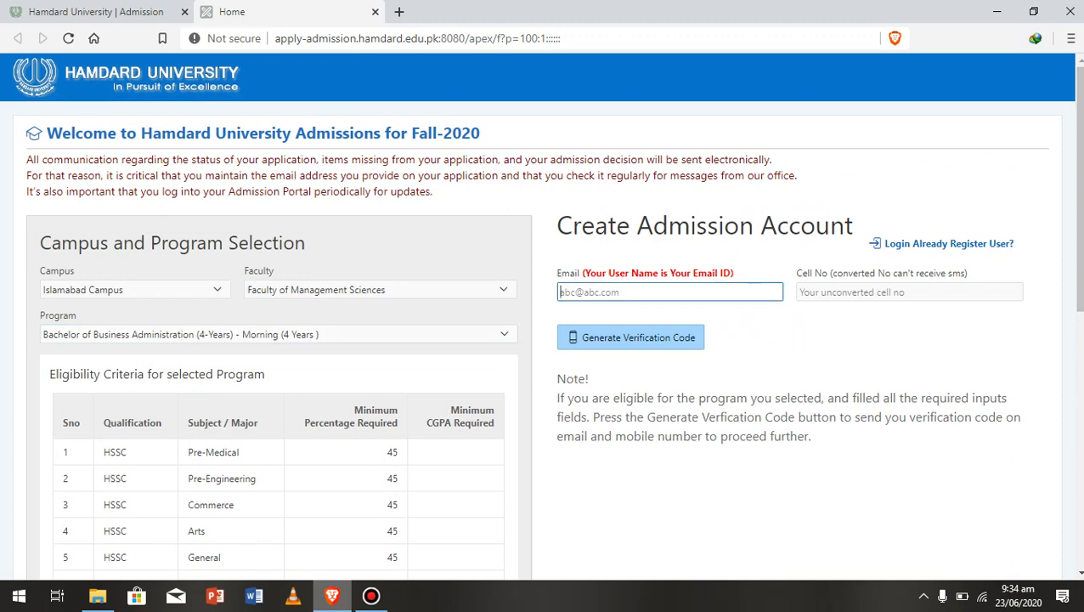
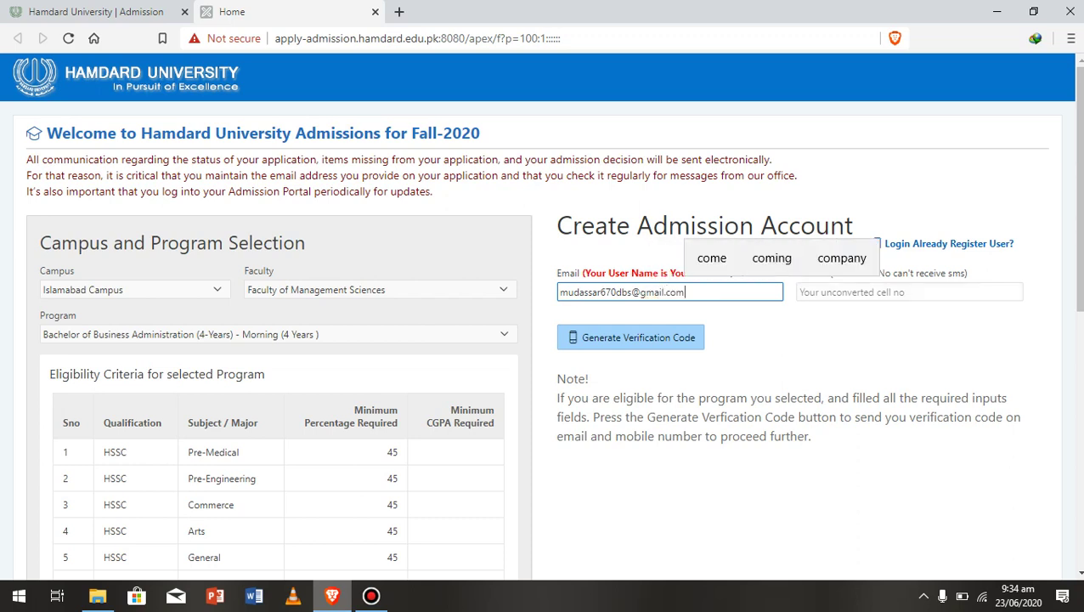
# Step: Enter the applicant's e-mail address, then go to the registered-user login page
pyautogui.press('Tab')
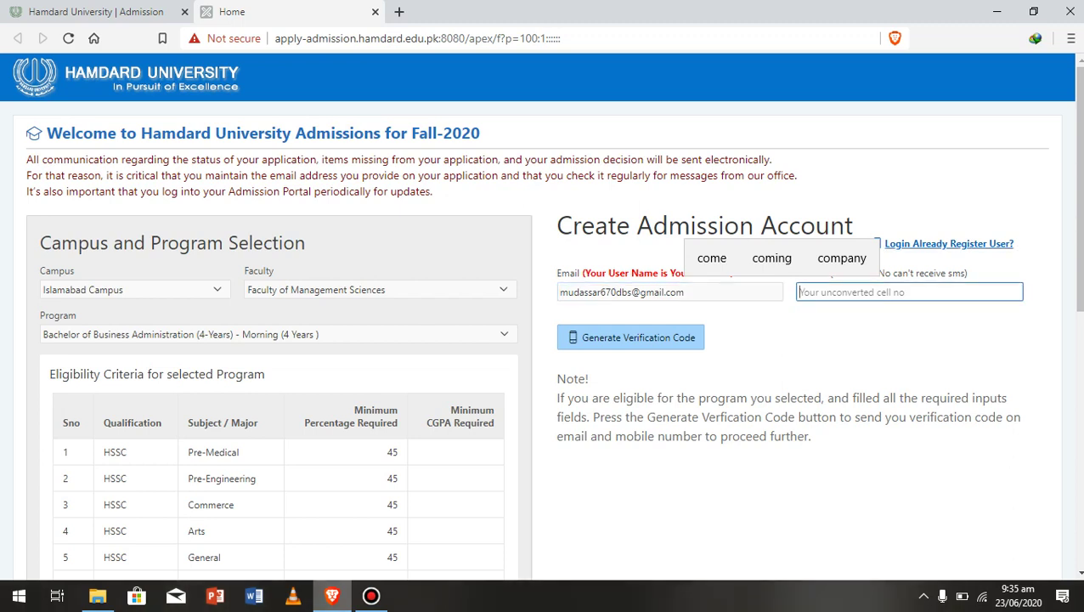
pyautogui.click(948, 244)
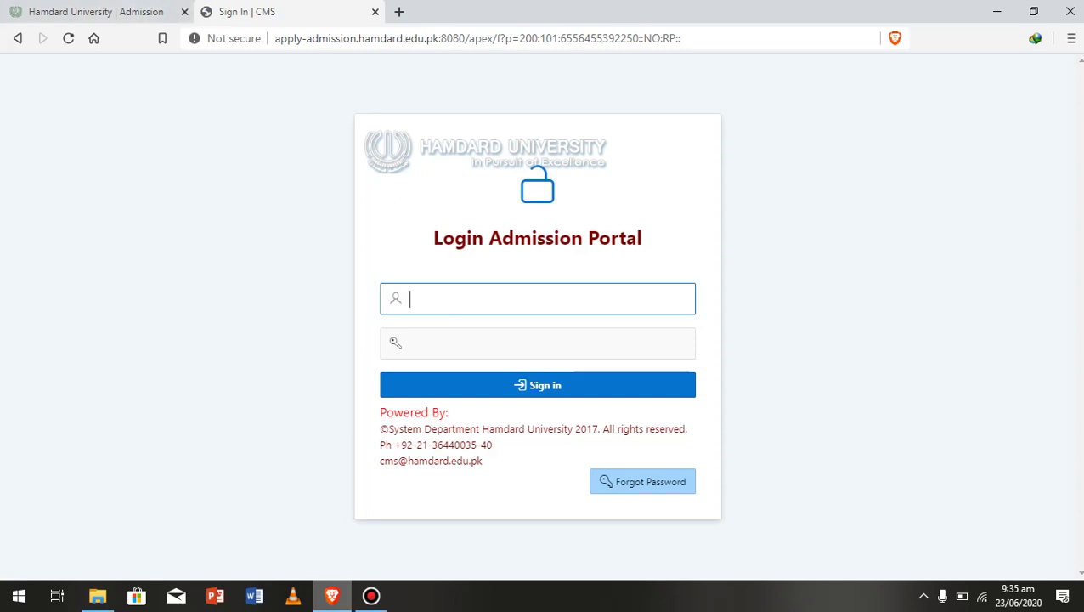
# Step: Reselect Islamabad Campus, Faculty of Management Sciences and the BBA (4-Years) Morning program
pyautogui.click(17, 39)
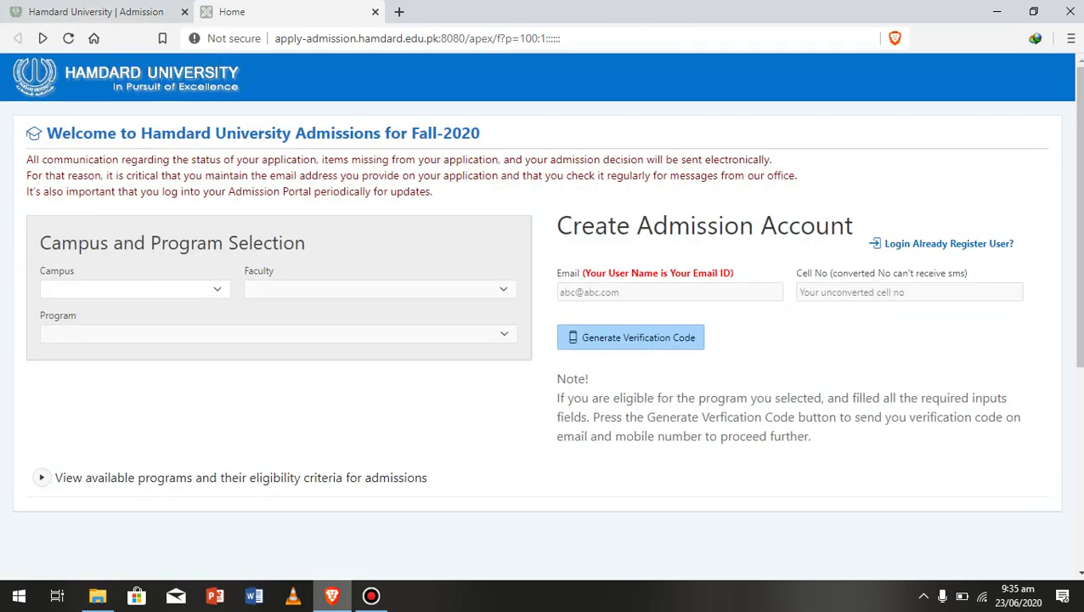
pyautogui.click(136, 289)
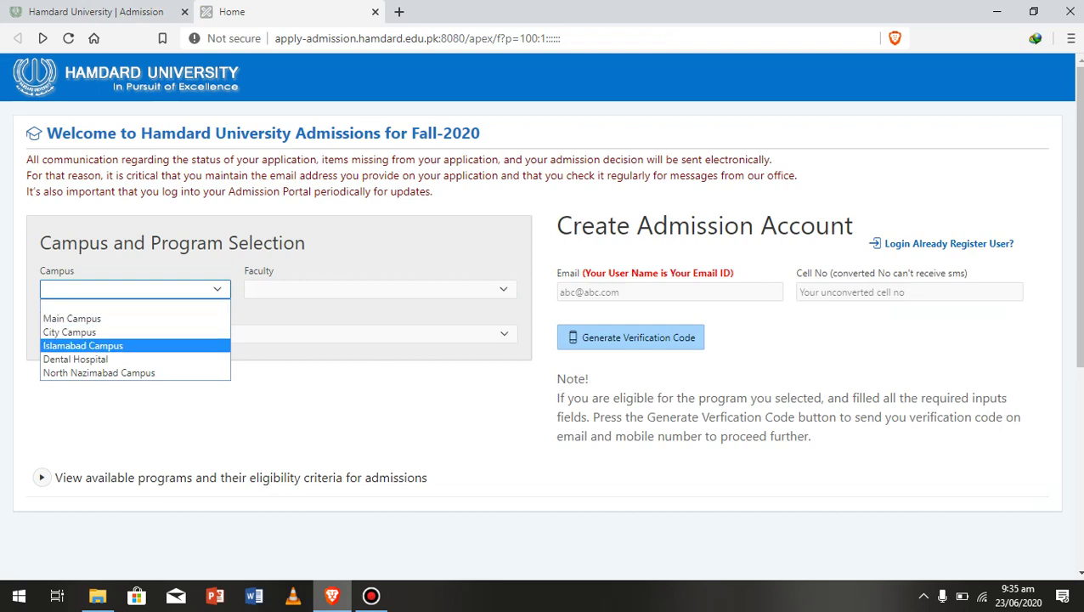
pyautogui.click(83, 344)
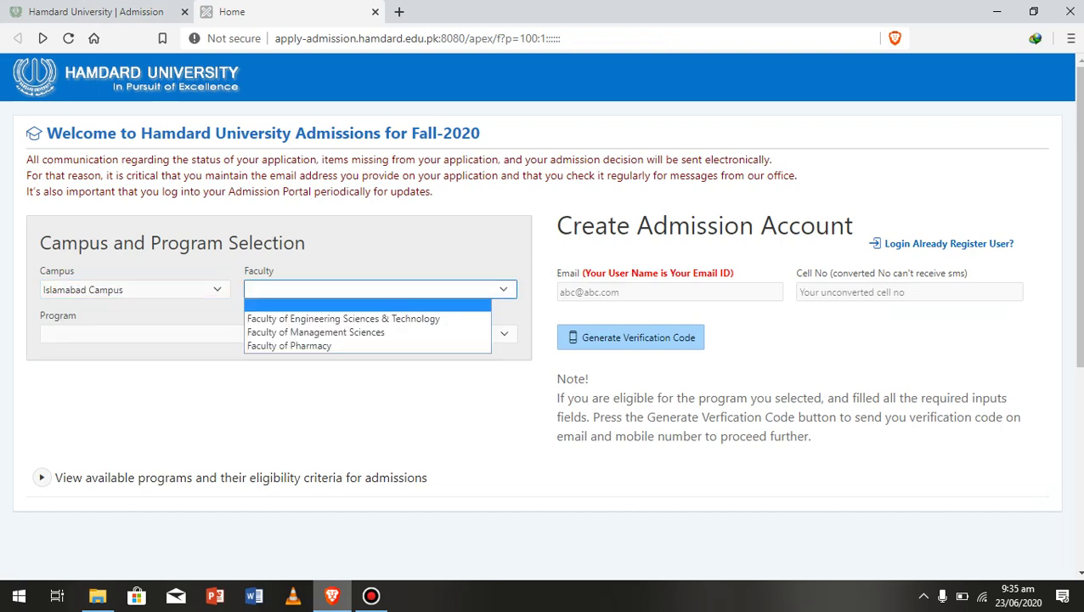
pyautogui.click(316, 332)
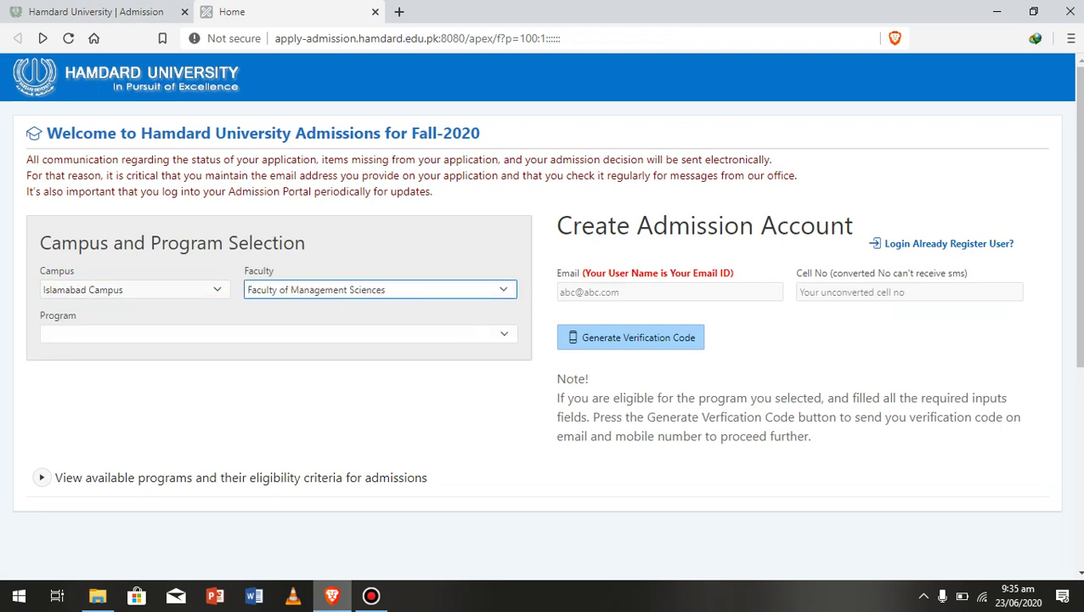
pyautogui.click(272, 333)
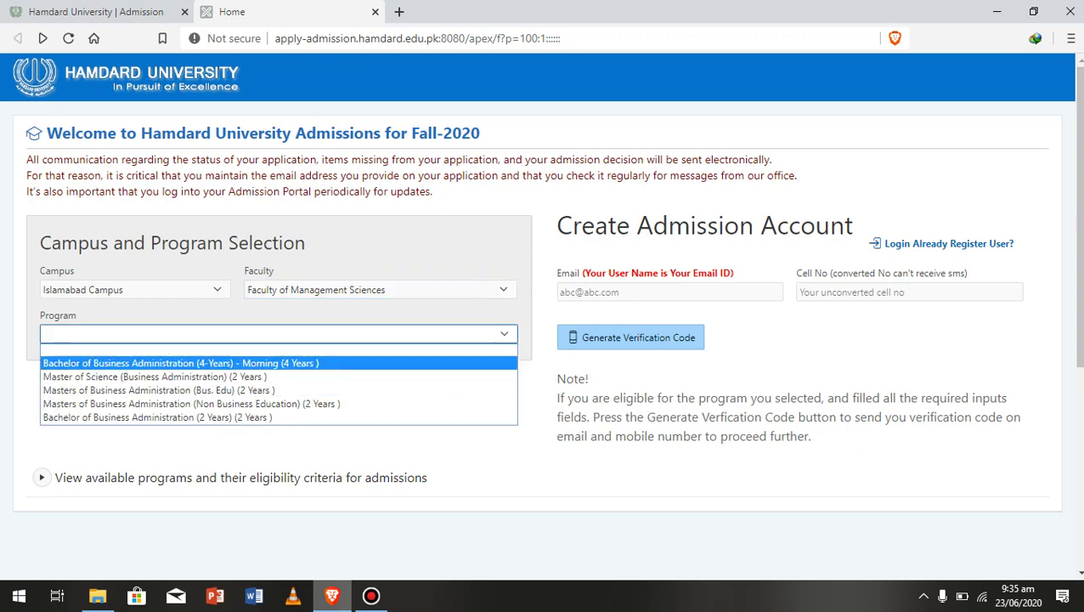
pyautogui.press('Return')
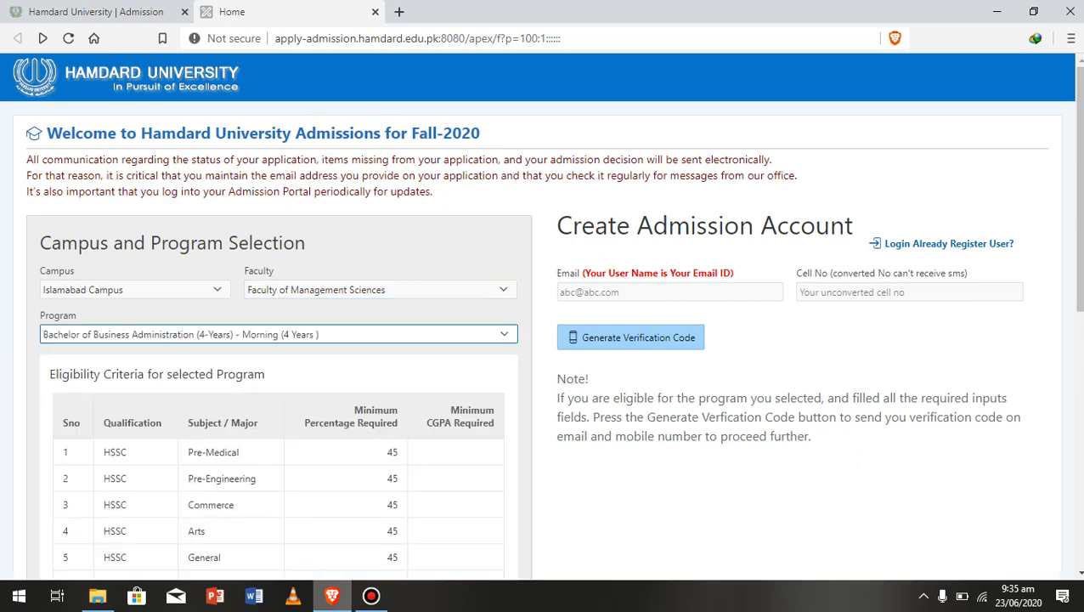
# Step: Fill in the applicant's e-mail and cell number and request a verification code
pyautogui.click(669, 291)
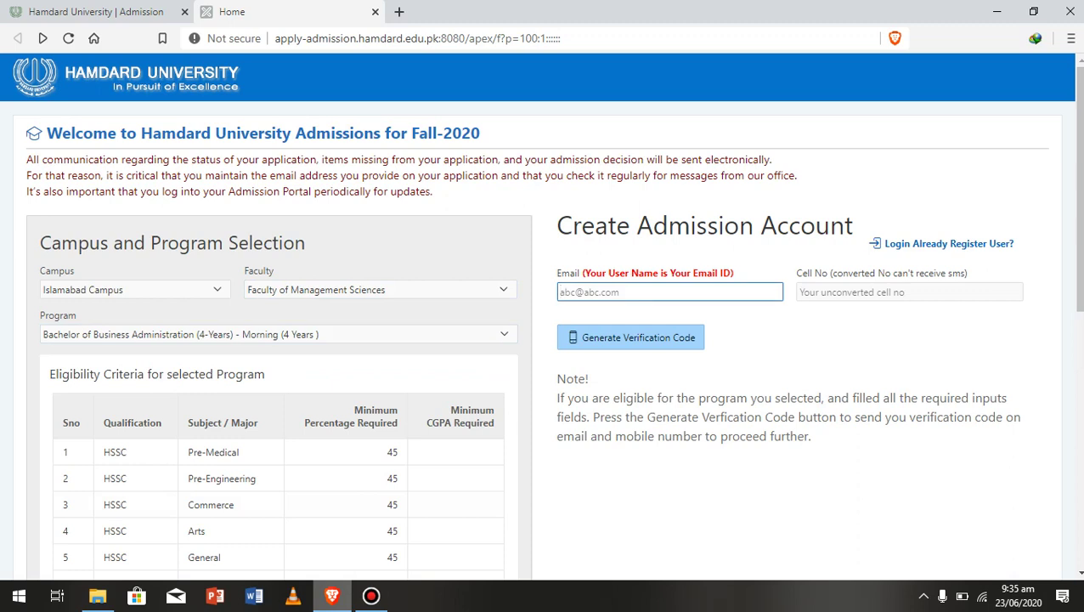
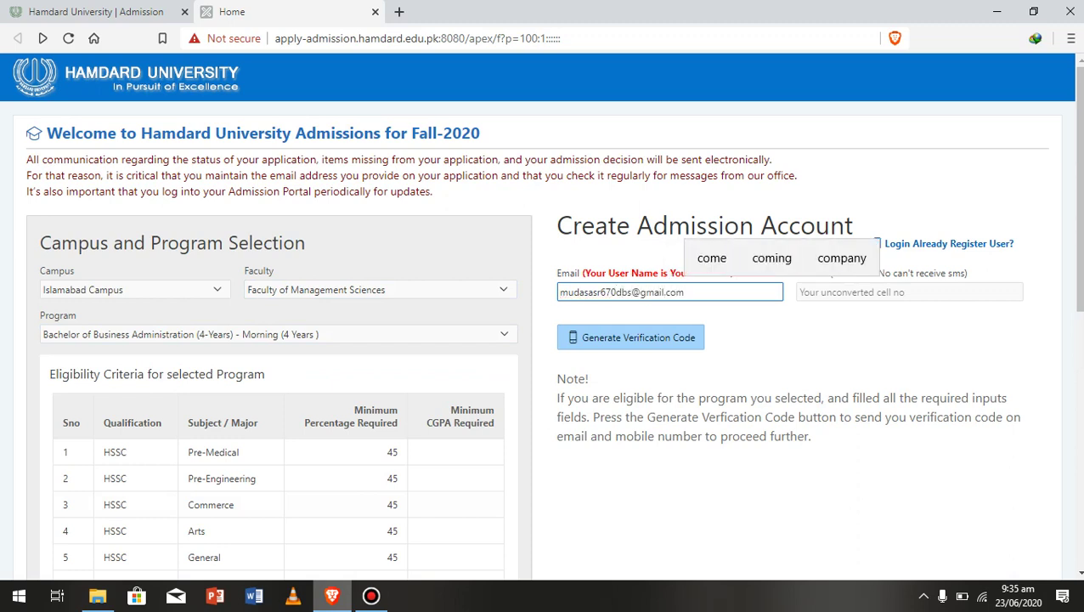
pyautogui.click(850, 291)
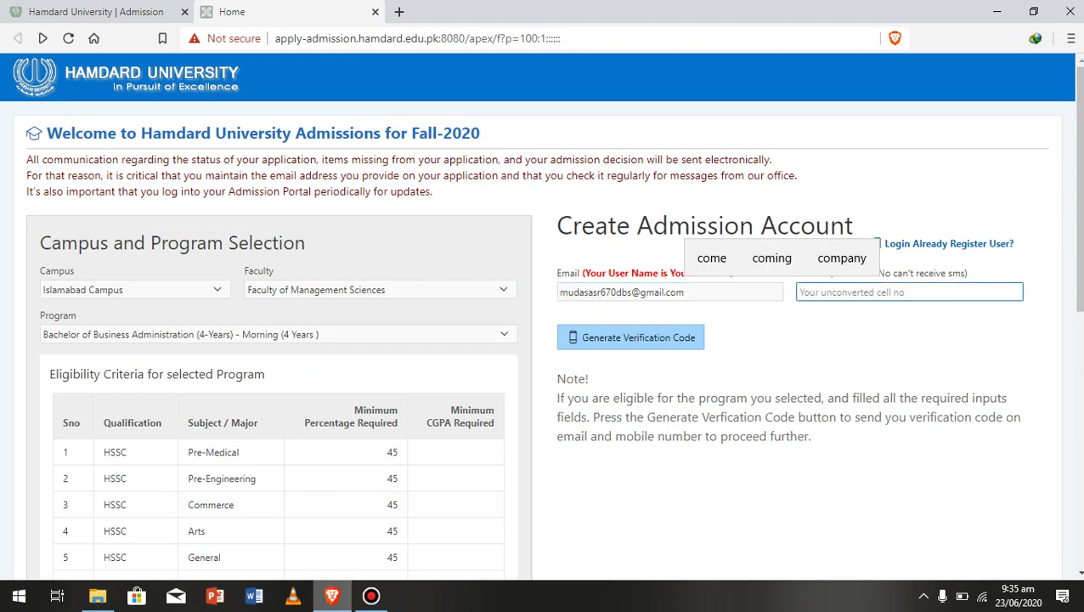
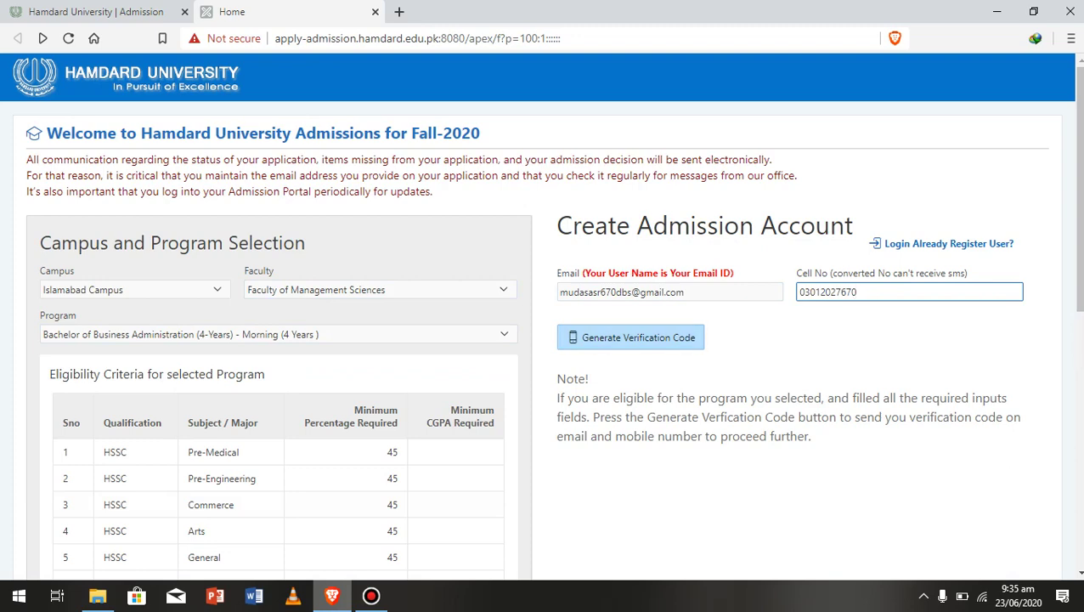
pyautogui.click(630, 338)
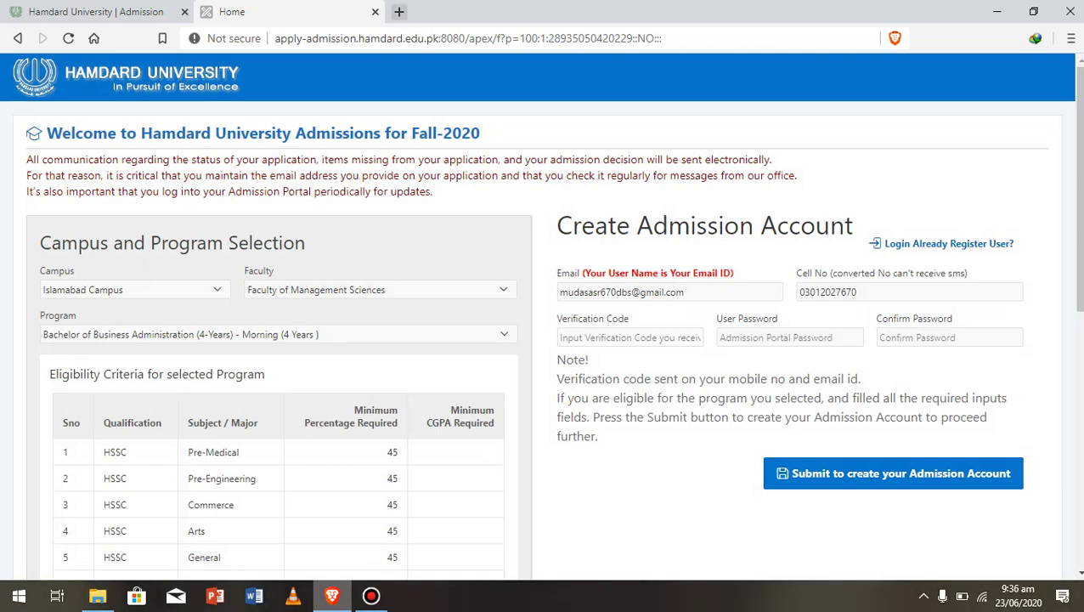
# Step: Enter the received verification code in the account form
pyautogui.click(399, 12)
pyautogui.write('g')
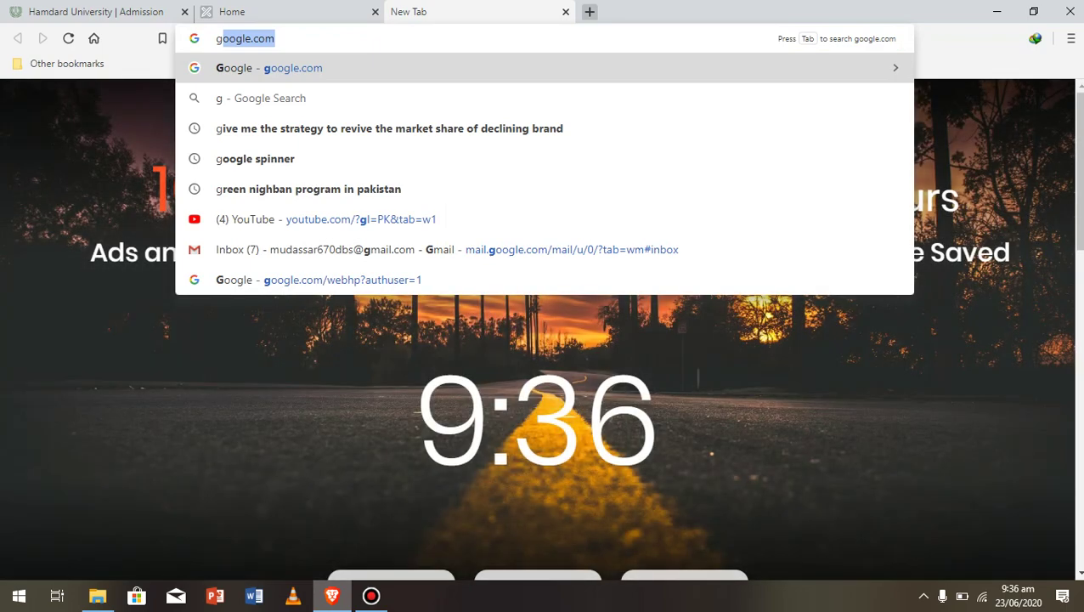
pyautogui.click(300, 12)
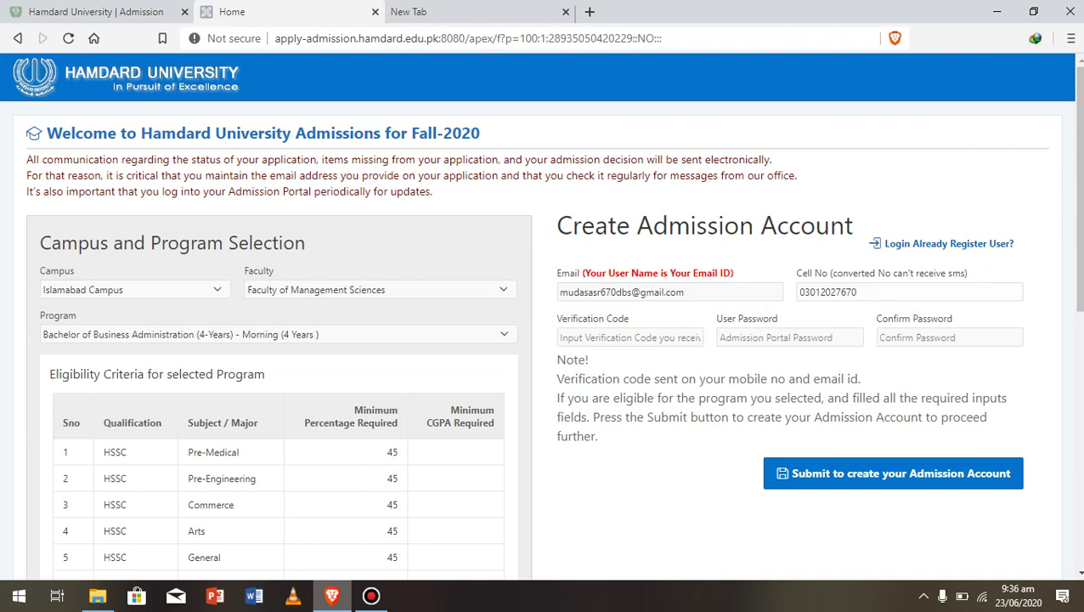
pyautogui.click(630, 338)
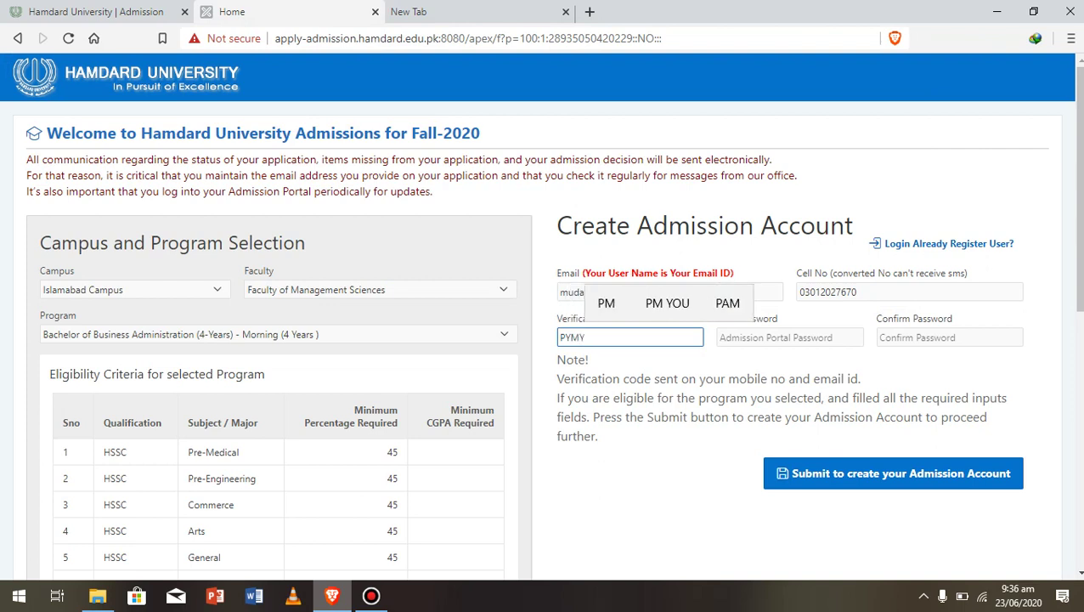
pyautogui.press('Tab')
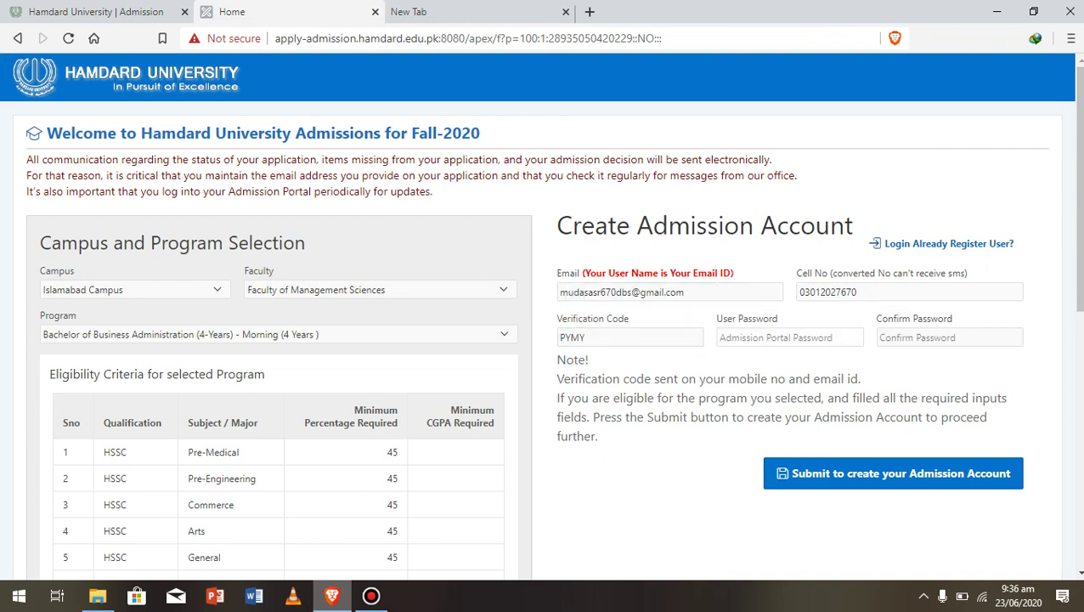
# Step: Set and confirm the account password, then submit to create the admission account
pyautogui.write('••')
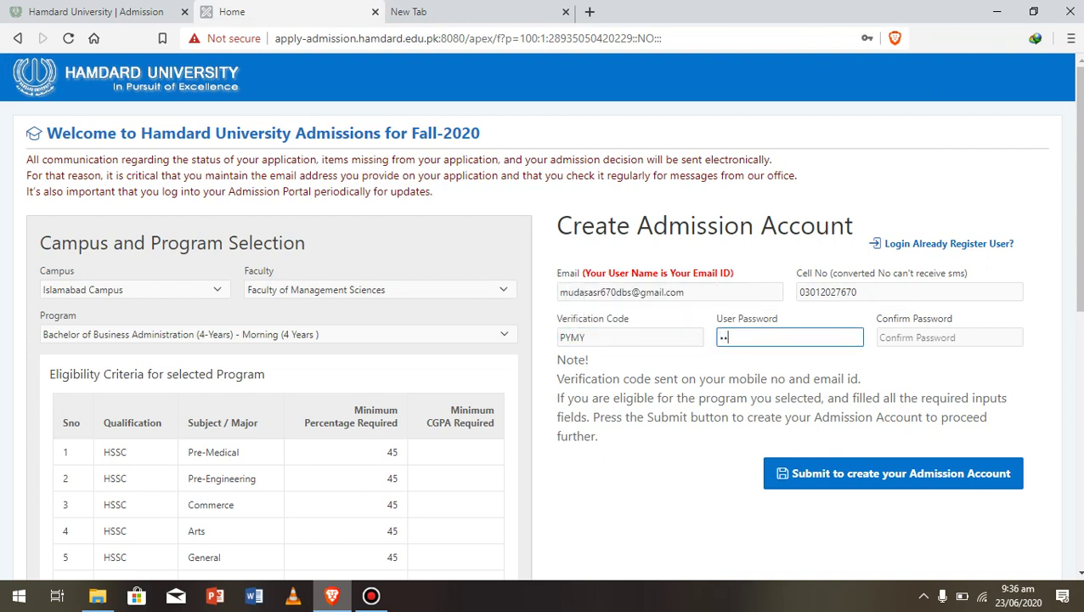
pyautogui.press('BackSpace')
pyautogui.press('BackSpace')
pyautogui.write('••••••••••')
pyautogui.press('Tab')
pyautogui.write('••••••••••')
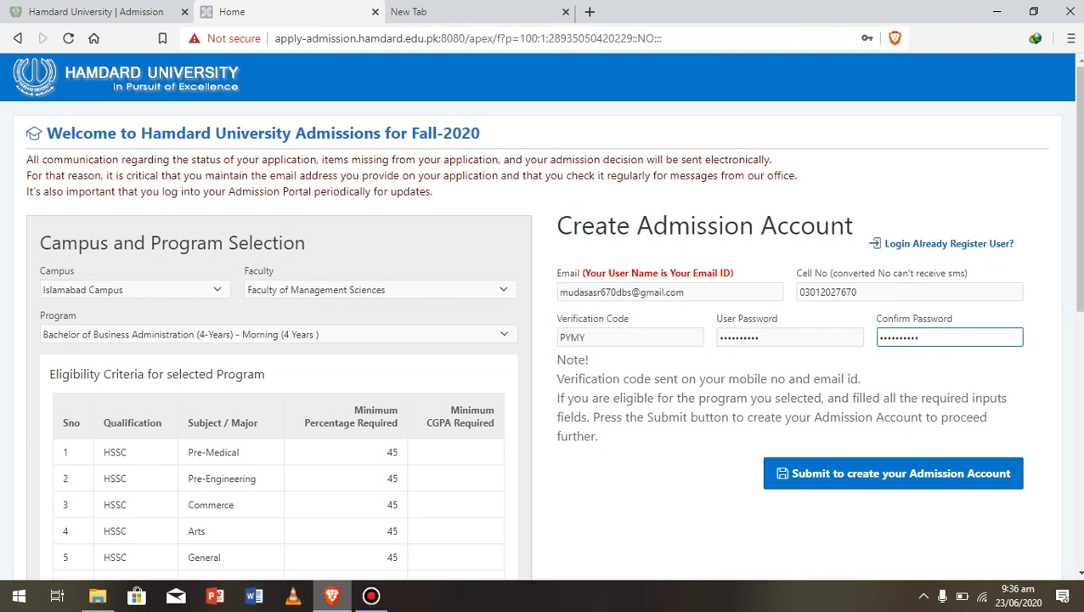
pyautogui.press('Tab')
pyautogui.press('Return')
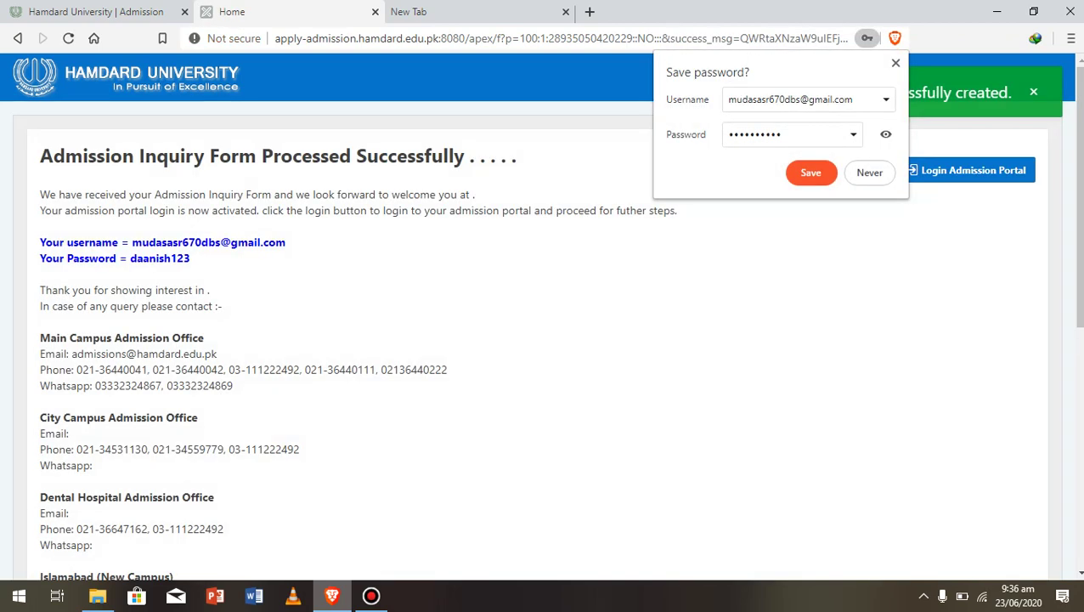
# Step: Save the login in Brave and sign in to the portal with the saved credentials
pyautogui.click(810, 173)
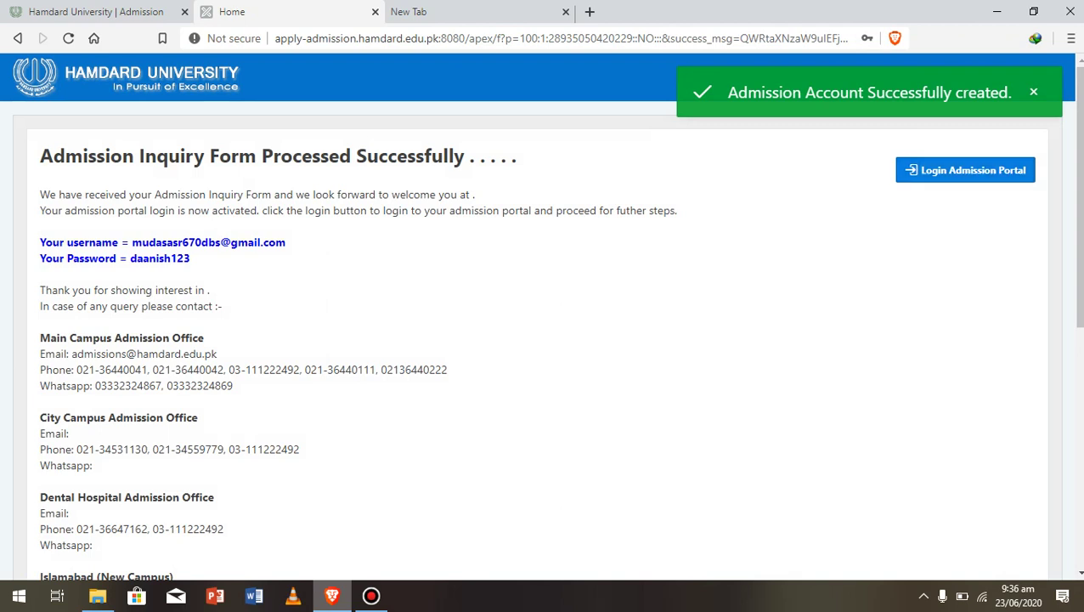
pyautogui.click(965, 170)
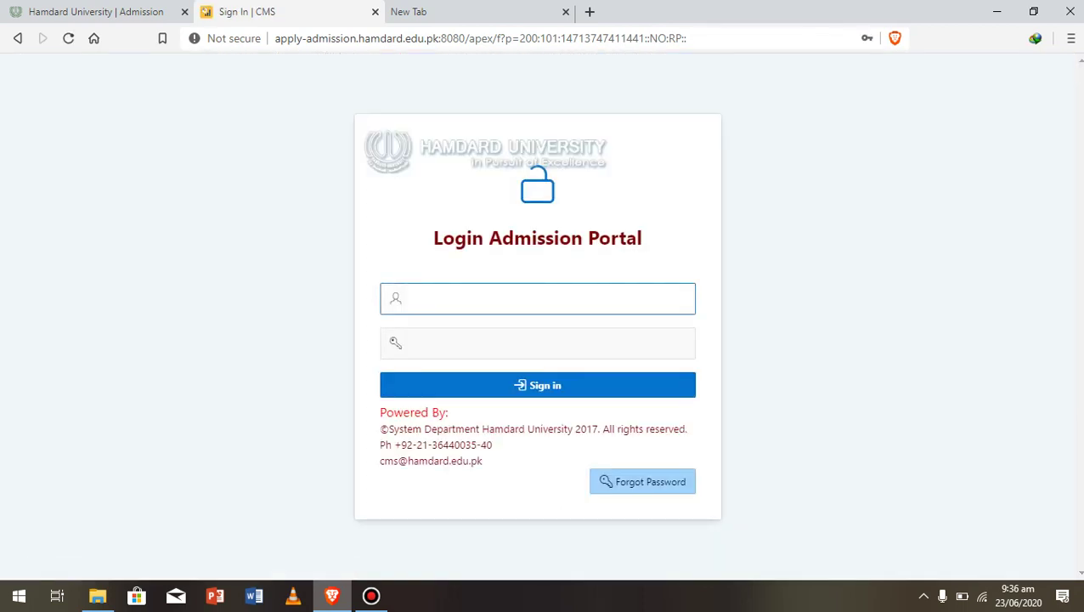
pyautogui.write('m')
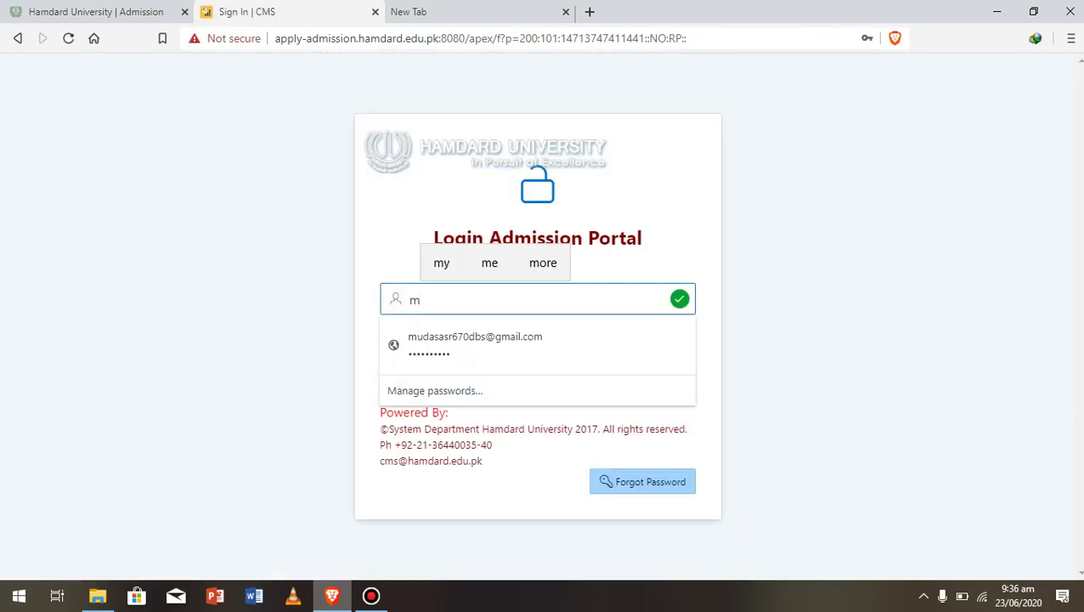
pyautogui.press('Down')
pyautogui.press('Return')
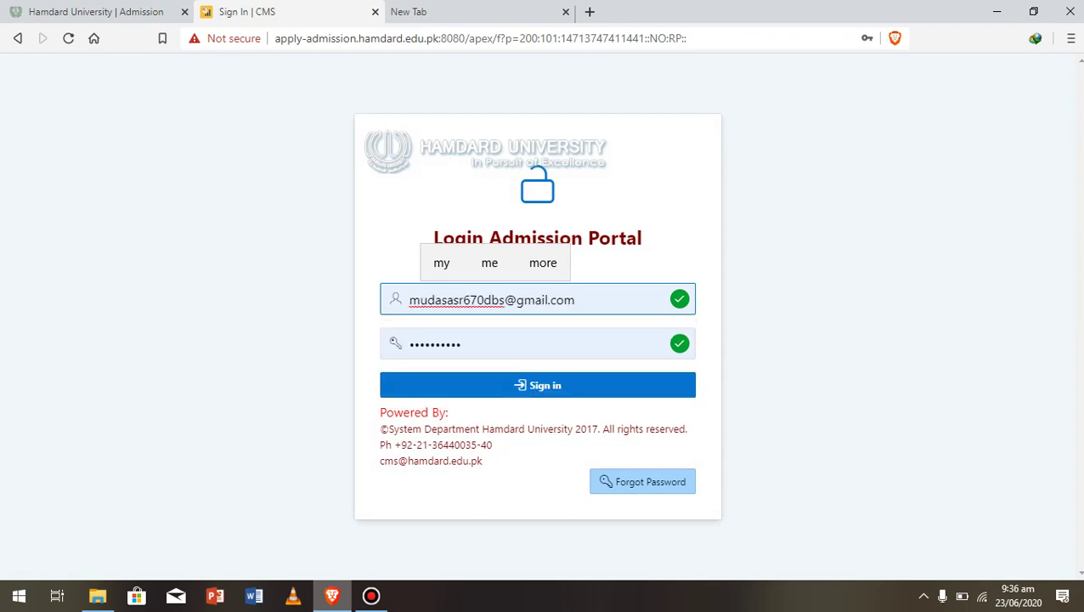
pyautogui.press('Return')
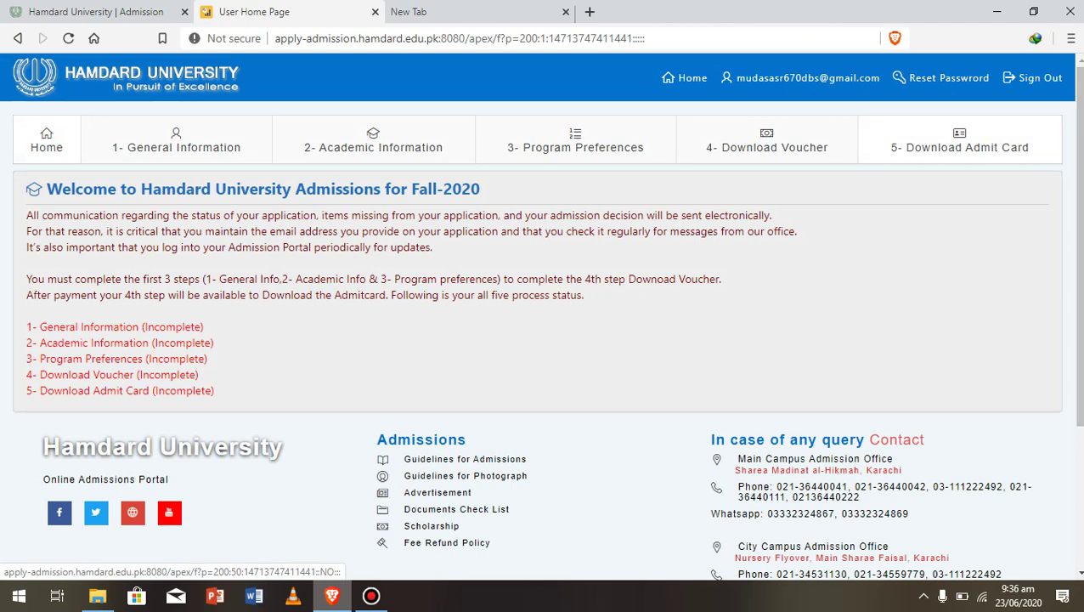
pyautogui.scroll(-1, 544, 340)
pyautogui.scroll(-2, 543, 340)
pyautogui.scroll(3, 544, 340)
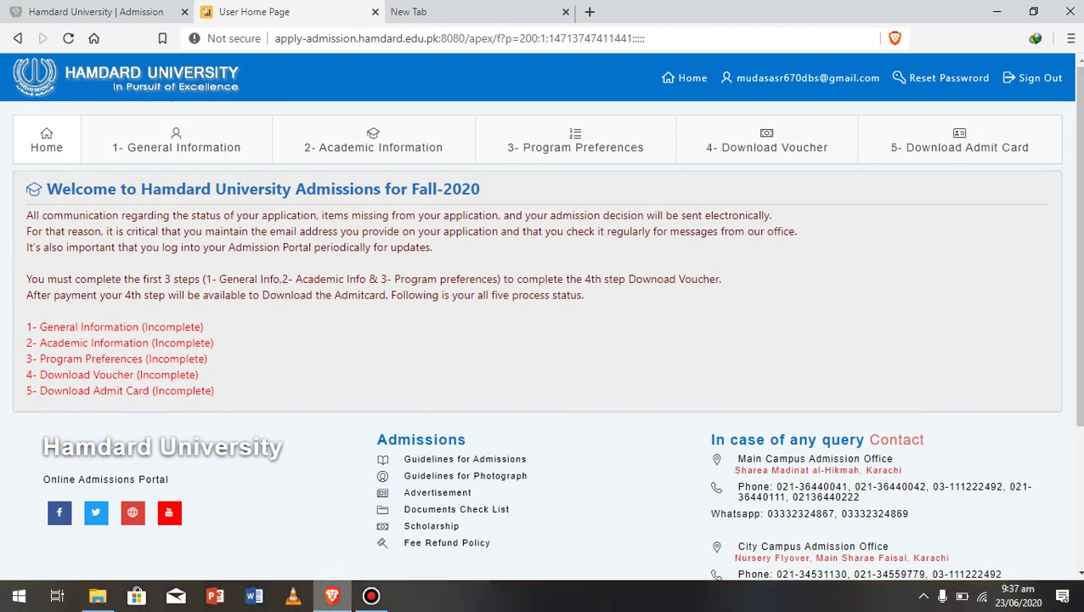
# Step: Open the General Information step and enter the student's full name
pyautogui.click(176, 140)
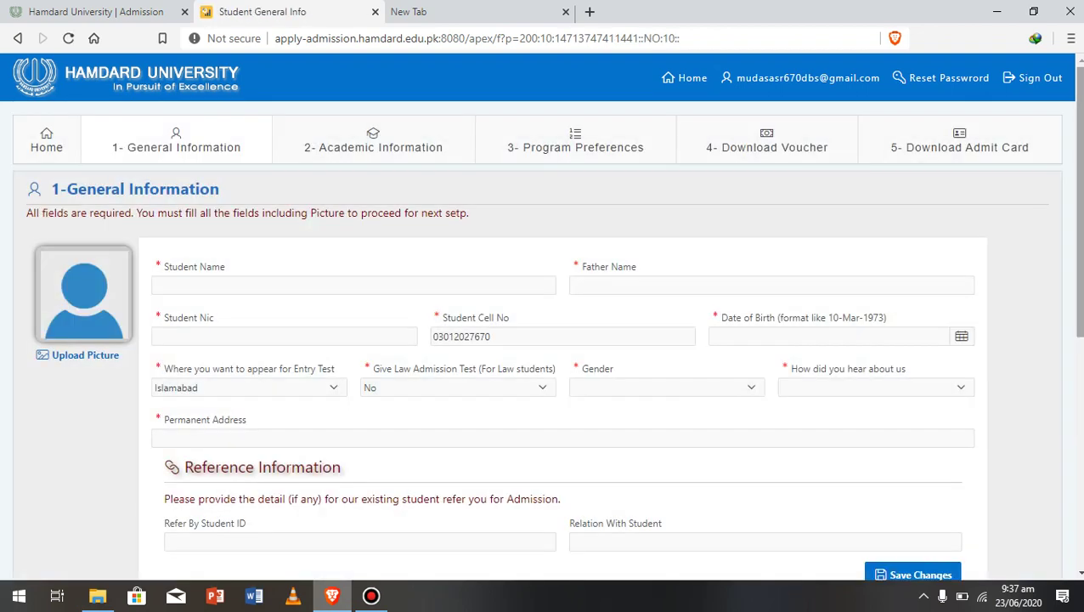
pyautogui.scroll(-1, 544, 340)
pyautogui.scroll(1, 544, 340)
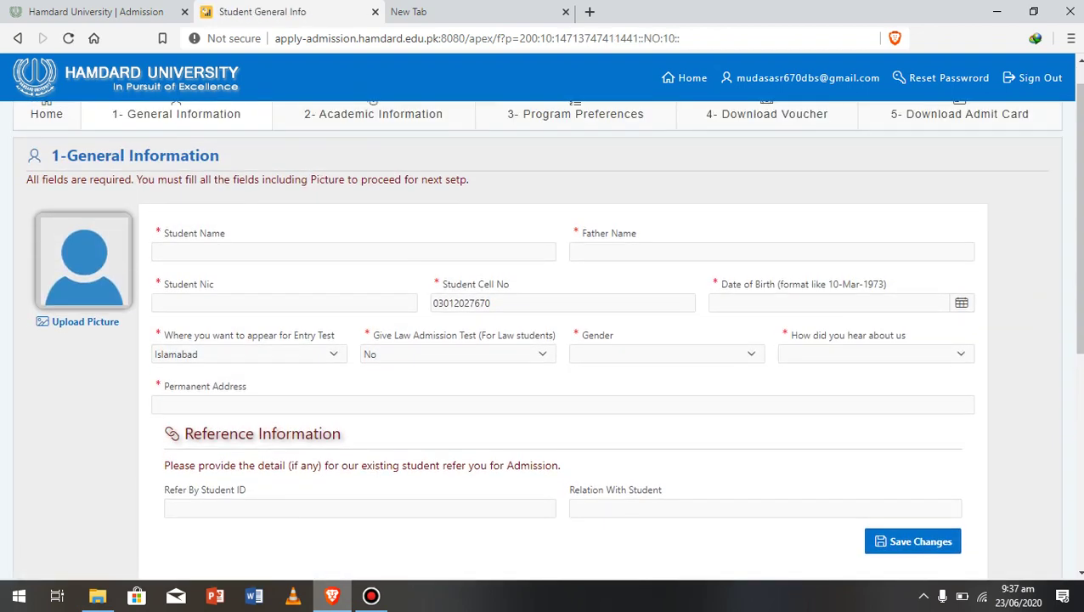
pyautogui.click(354, 251)
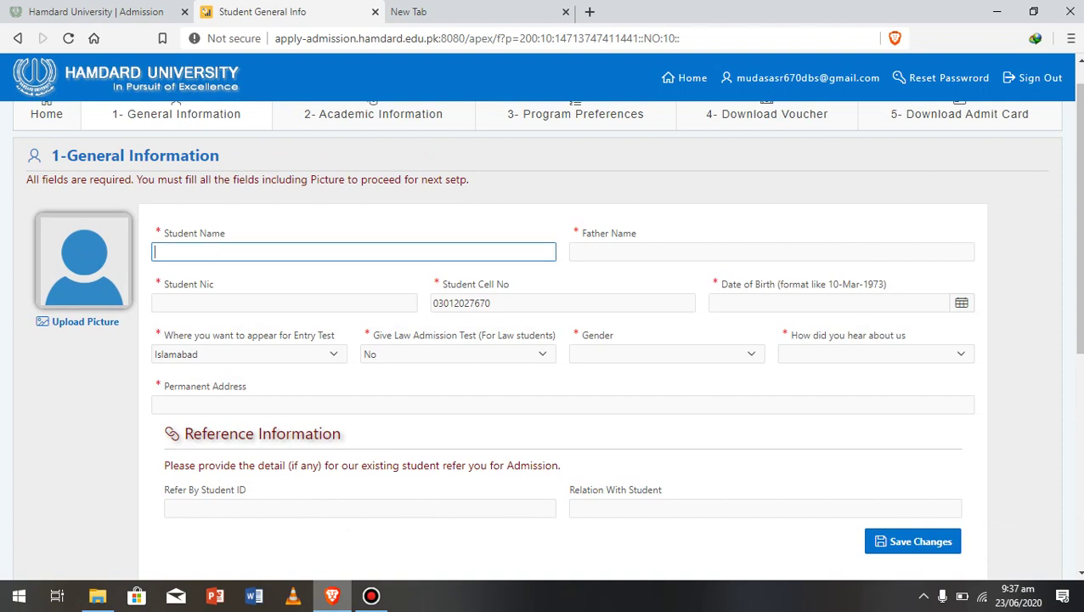
pyautogui.write('m')
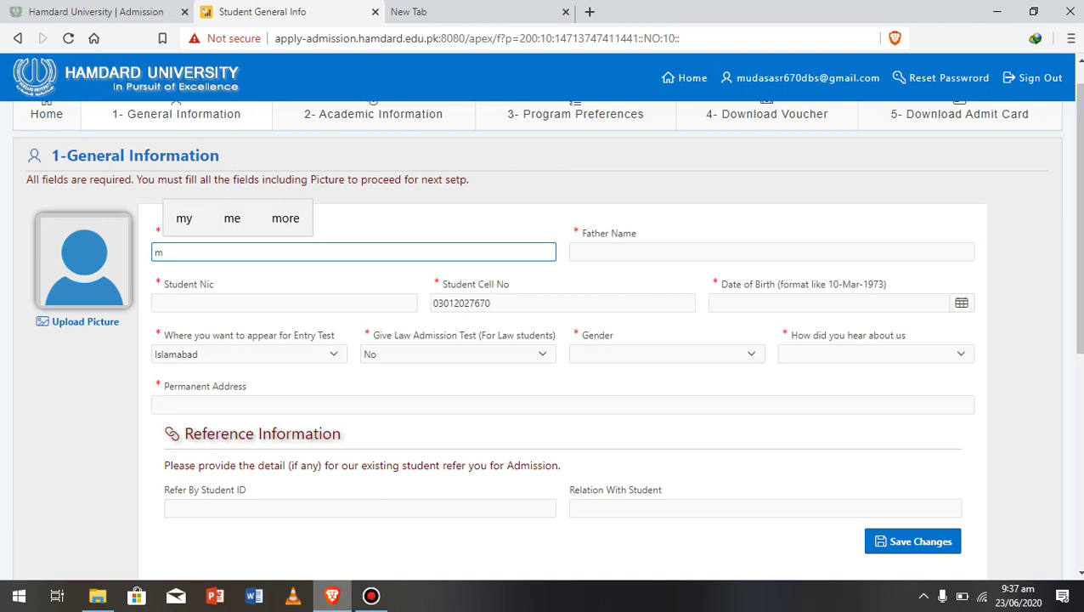
pyautogui.write('Mudas')
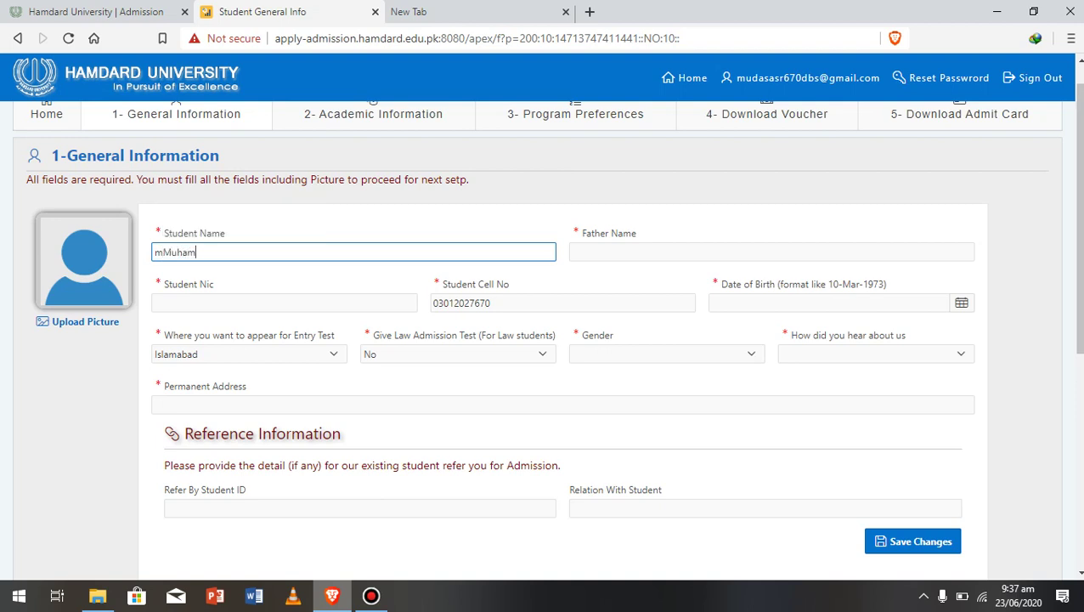
pyautogui.press('BackSpace')
pyautogui.press('BackSpace')
pyautogui.press('BackSpace')
pyautogui.press('BackSpace')
pyautogui.press('BackSpace')
pyautogui.press('BackSpace')
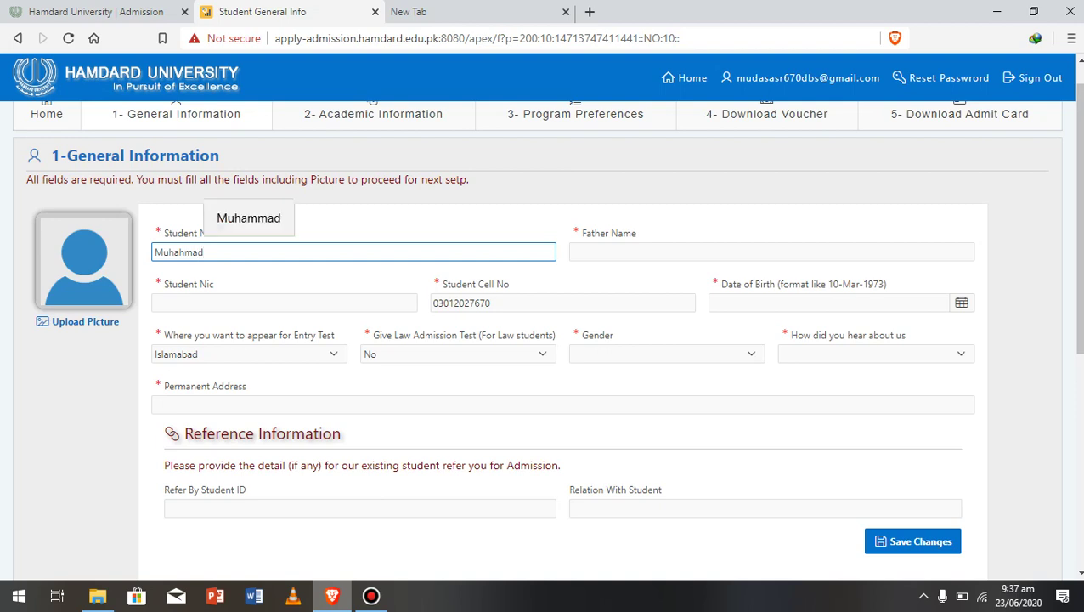
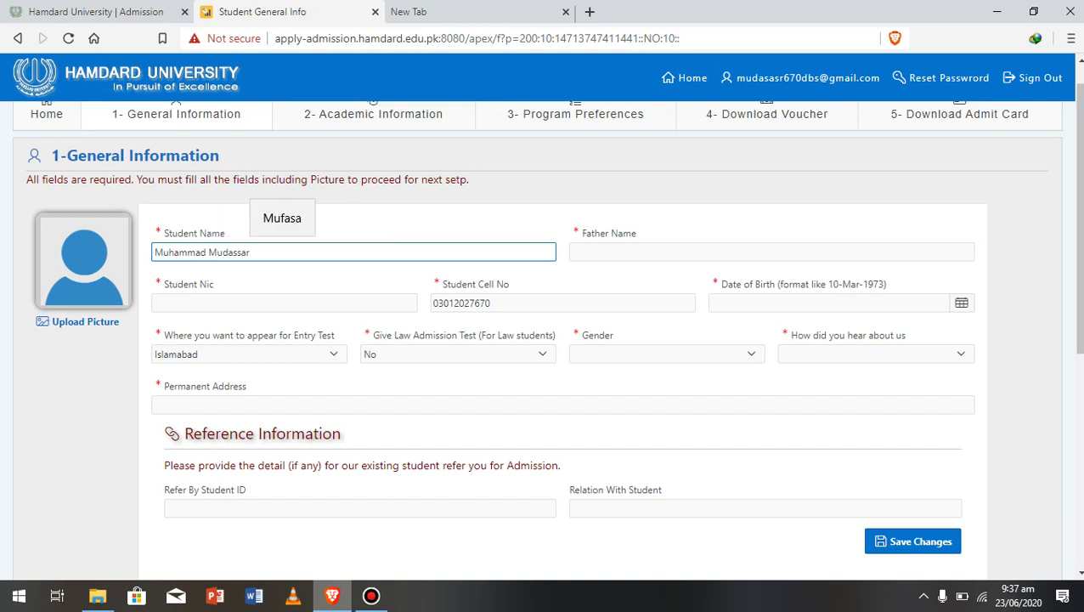
# Step: Enter the father's name and the student's NIC number
pyautogui.click(570, 252)
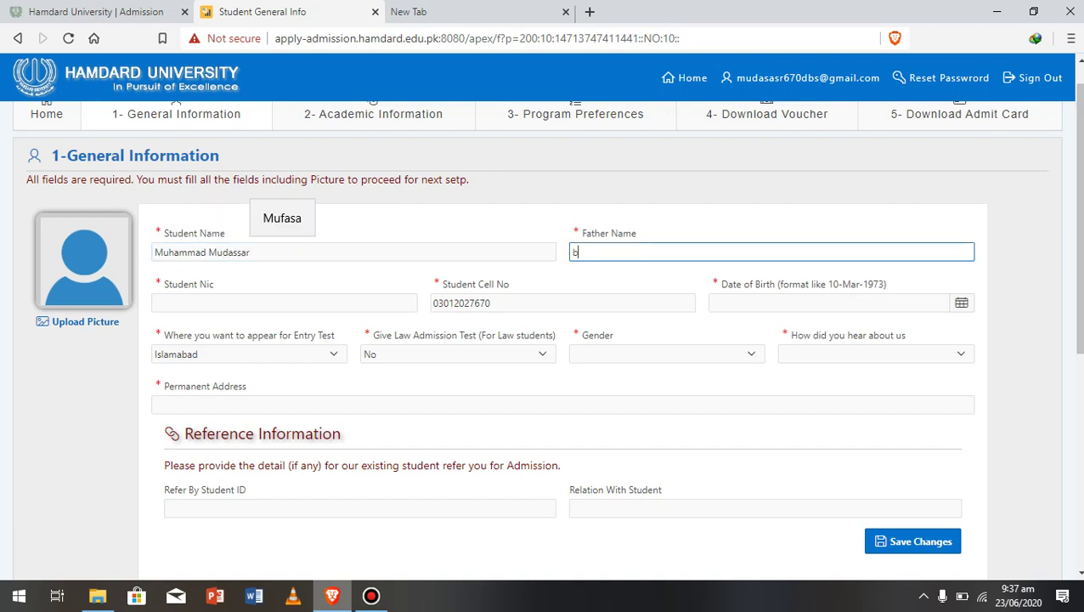
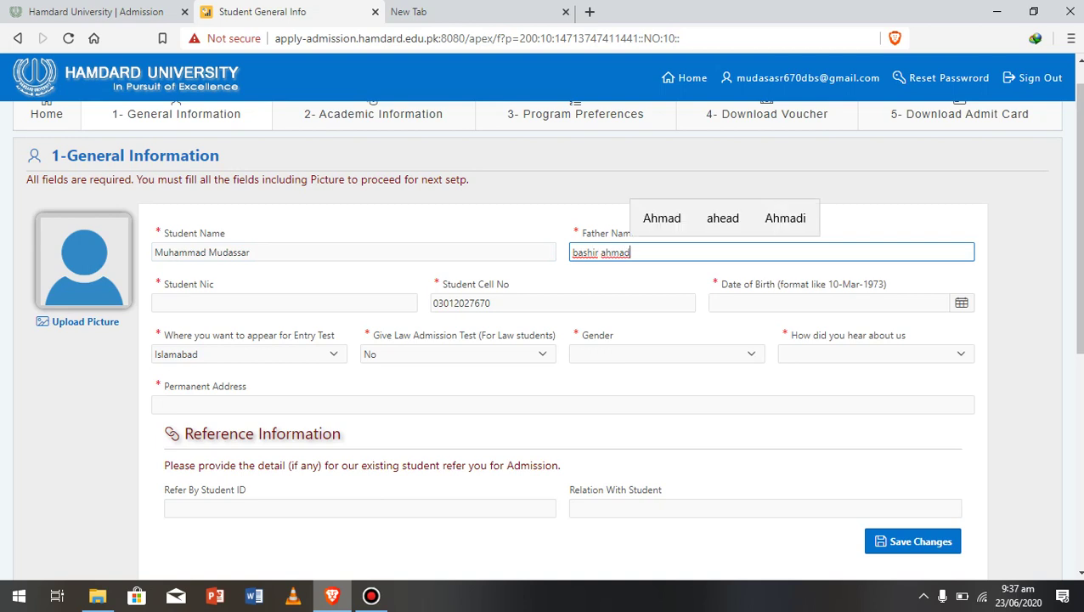
pyautogui.press('Tab')
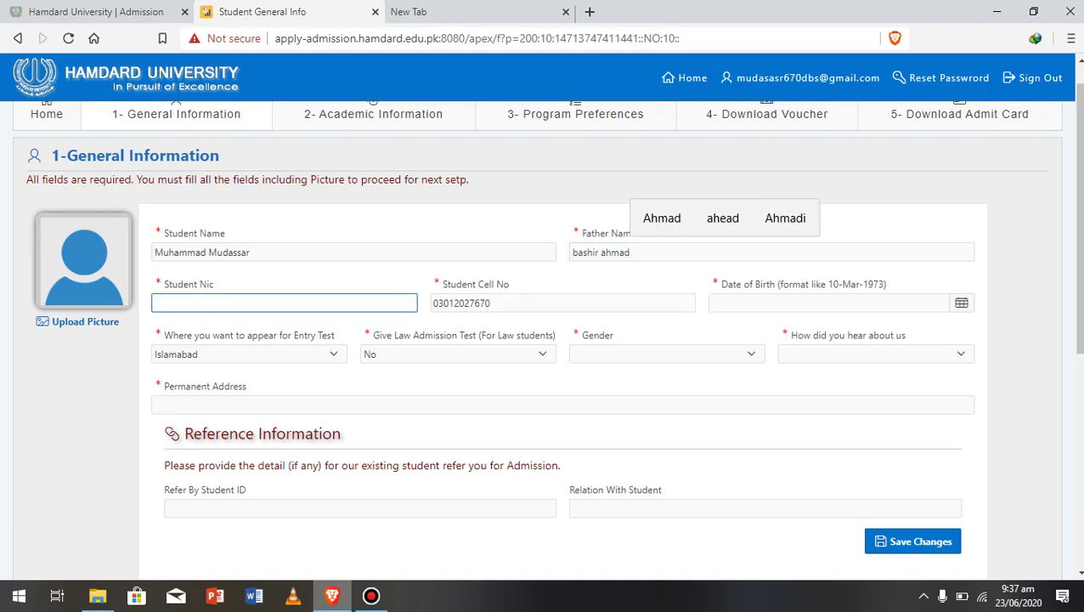
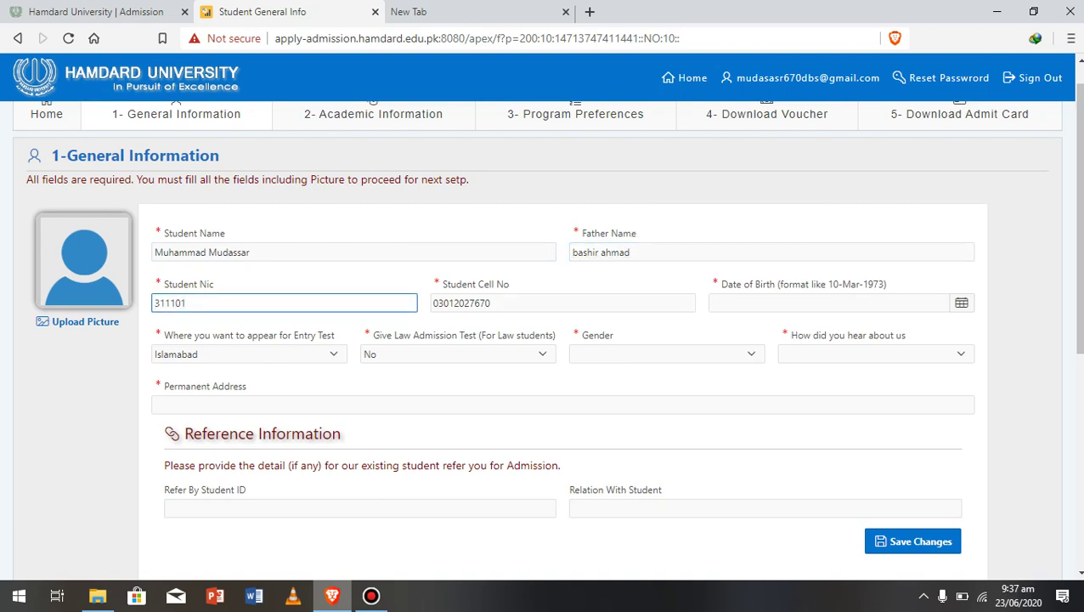
# Step: Remove the extra NIC digit, enter the date of birth, and keep No for the law admission test
pyautogui.click(175, 302)
pyautogui.press('BackSpace')
pyautogui.click(829, 302)
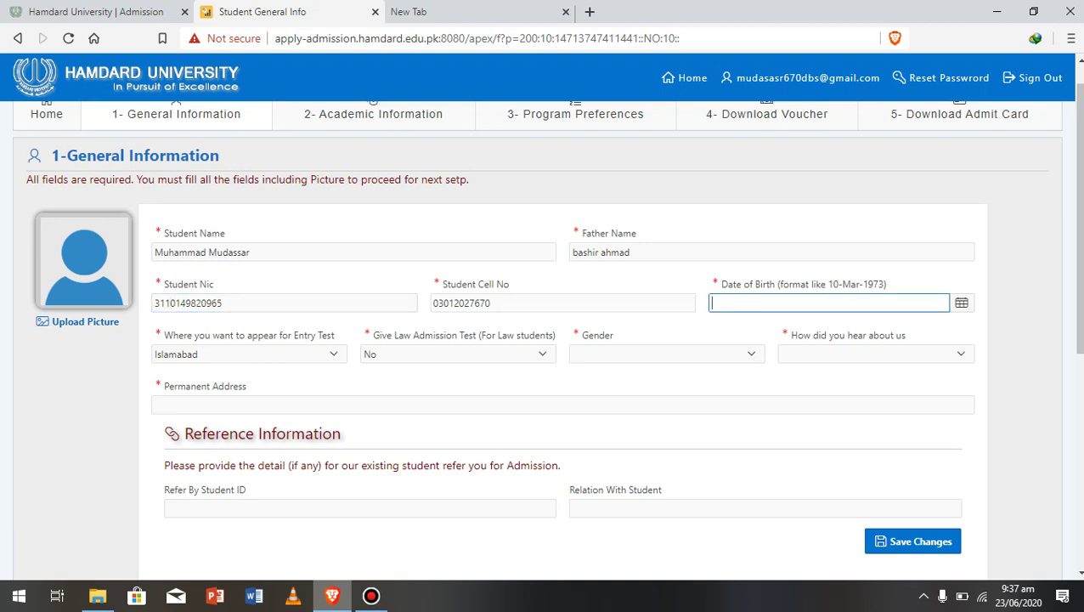
pyautogui.click(458, 354)
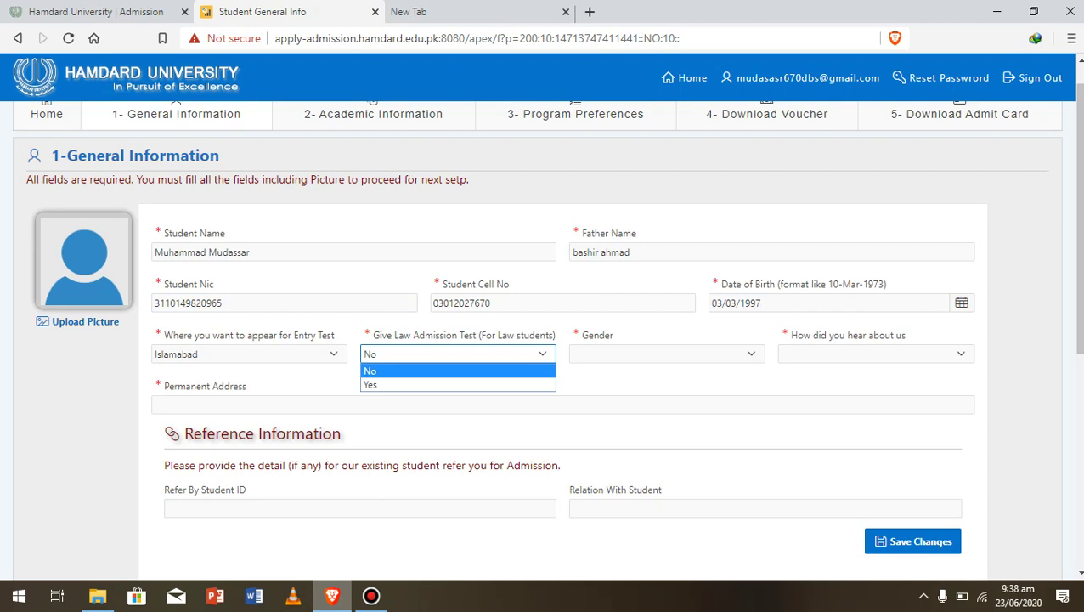
pyautogui.click(458, 371)
# Step: Set gender to Male and the referral source to Google Search
pyautogui.click(667, 354)
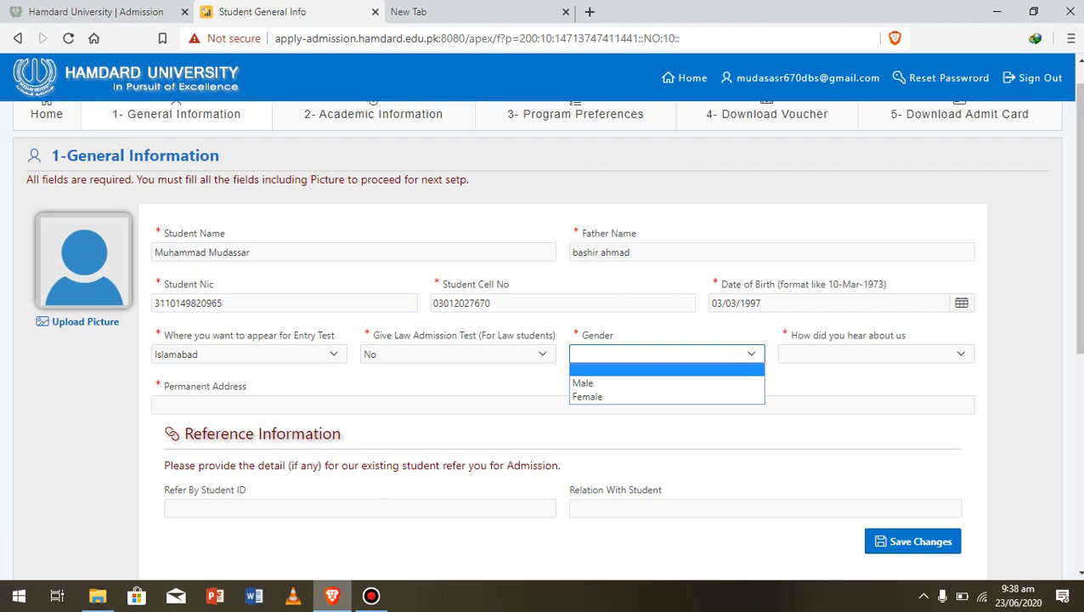
pyautogui.press('Down')
pyautogui.press('Down')
pyautogui.press('Up')
pyautogui.press('Return')
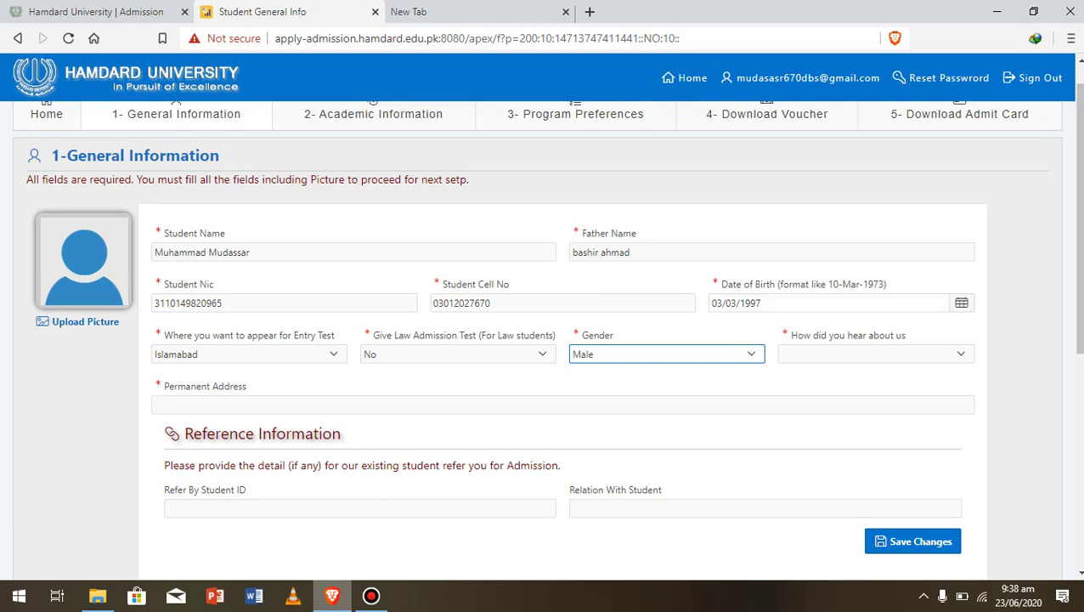
pyautogui.press('Tab')
pyautogui.press('space')
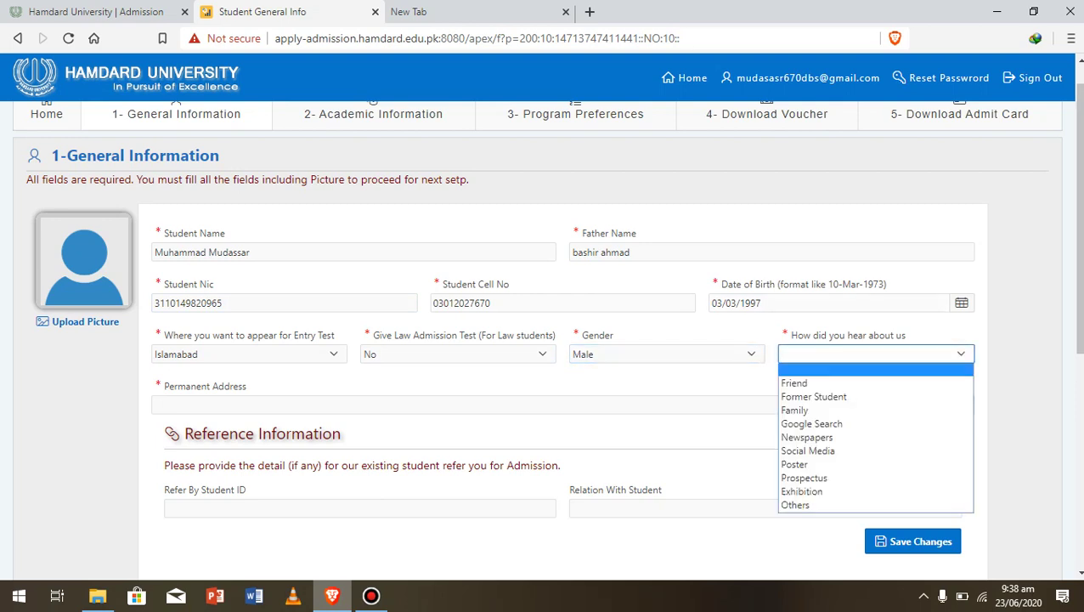
pyautogui.press('p')
pyautogui.press('r')
pyautogui.press('Up')
pyautogui.press('Up')
pyautogui.press('Up')
pyautogui.press('Up')
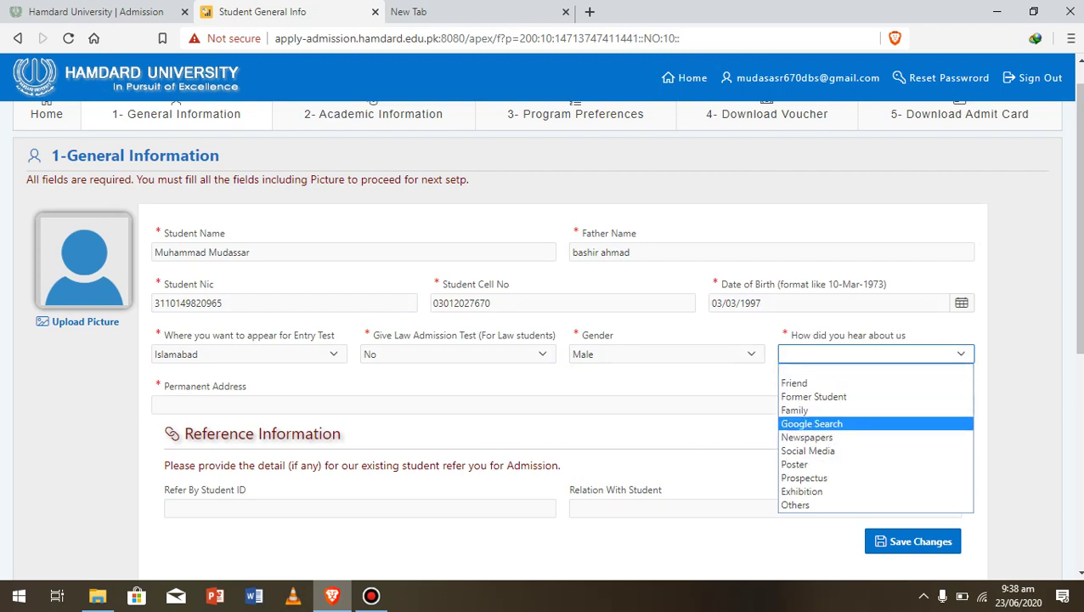
pyautogui.press('Return')
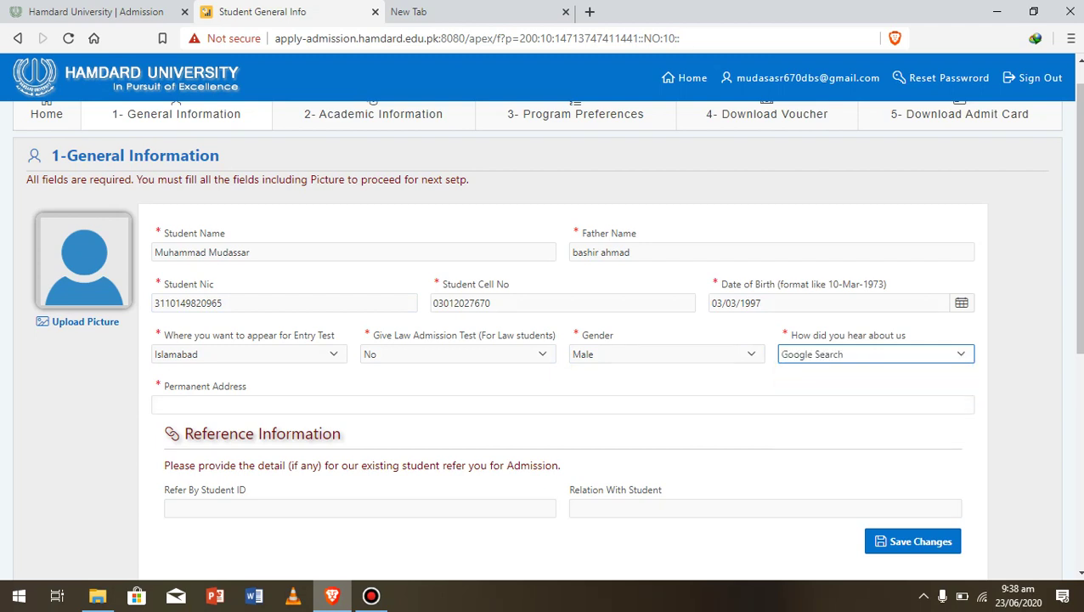
# Step: Enter 'bwn' as the permanent address and submit; the DD-MON-RR birth-date error appears
pyautogui.click(563, 405)
pyautogui.write('bwn')
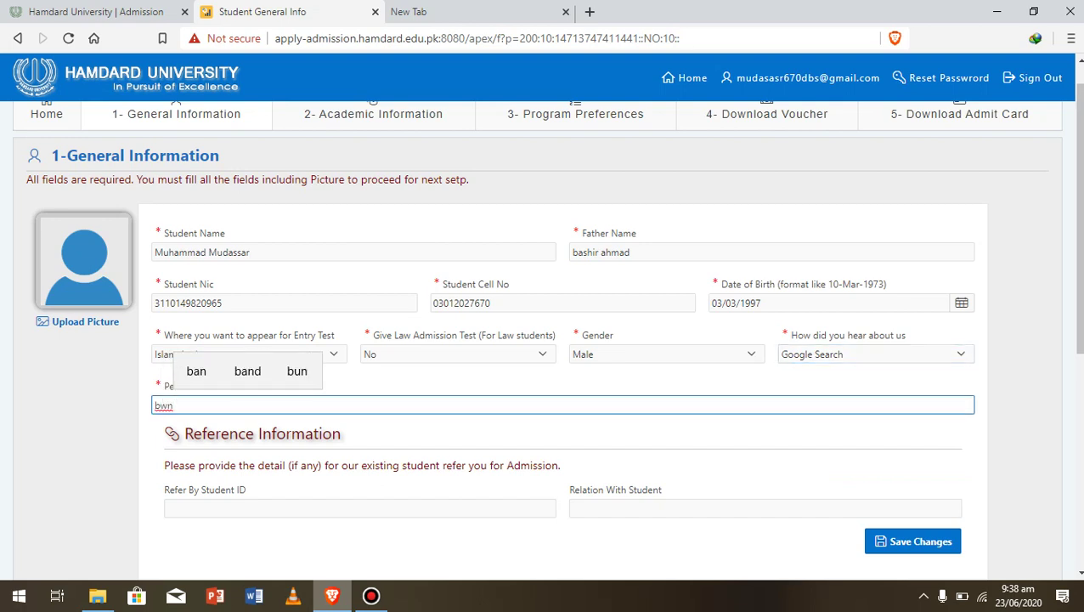
pyautogui.scroll(-2, 544, 340)
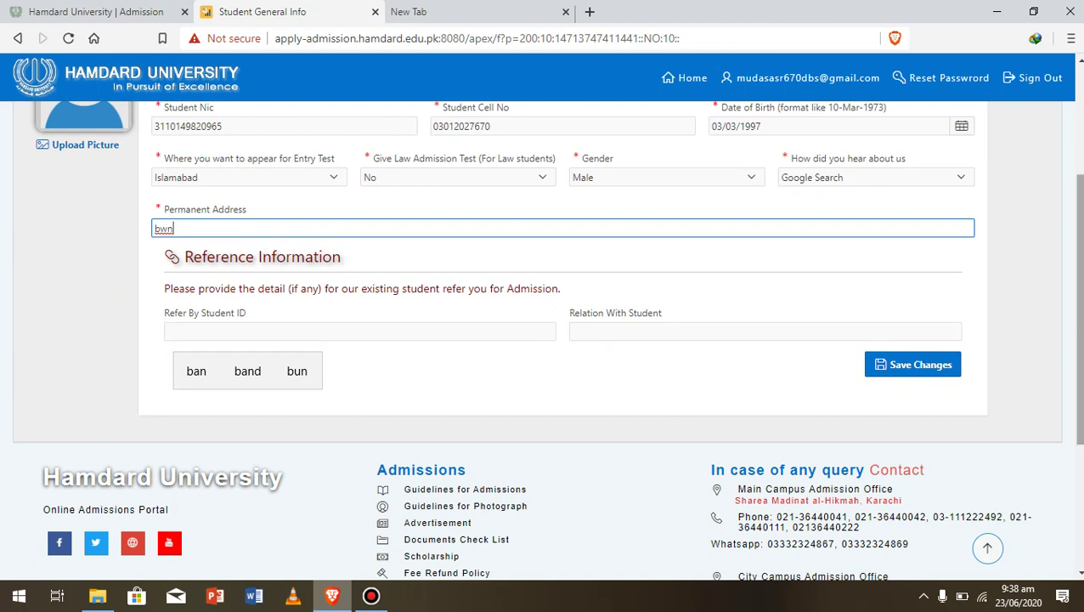
pyautogui.scroll(1, 546, 339)
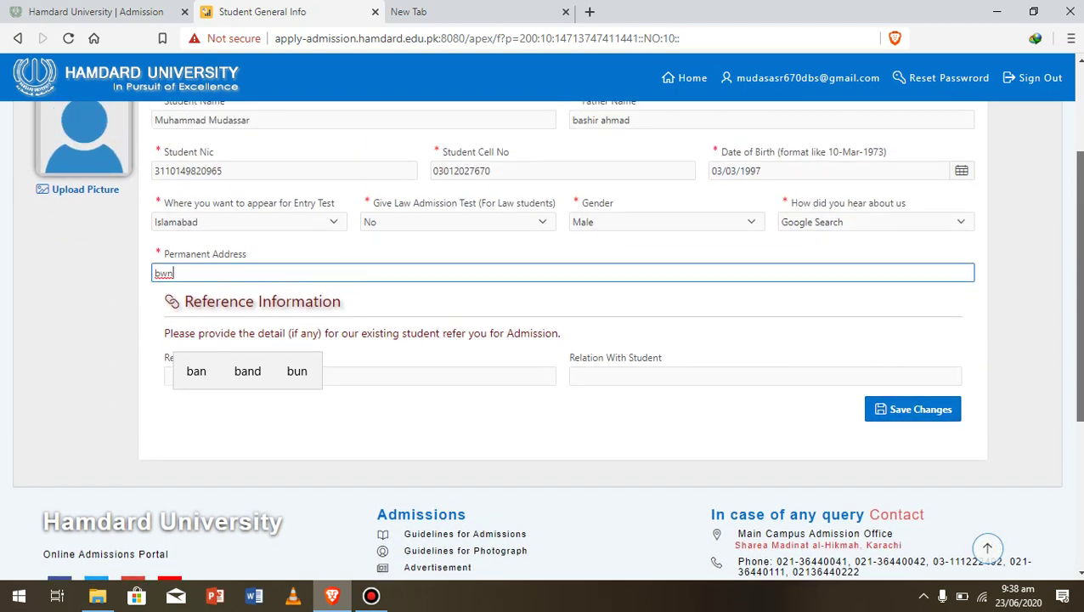
pyautogui.scroll(-2, 546, 340)
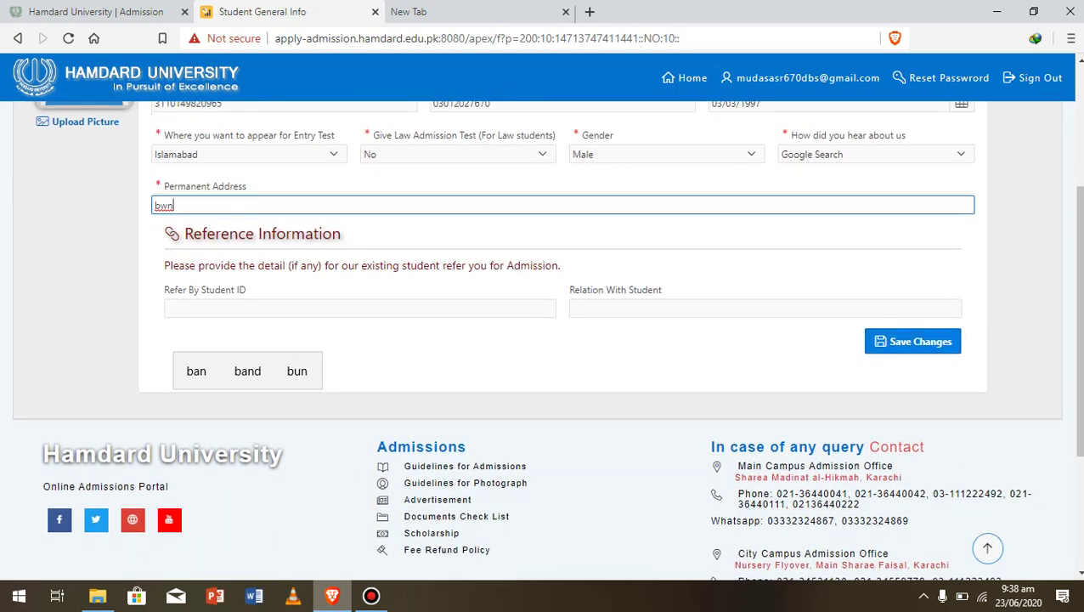
pyautogui.press('Return')
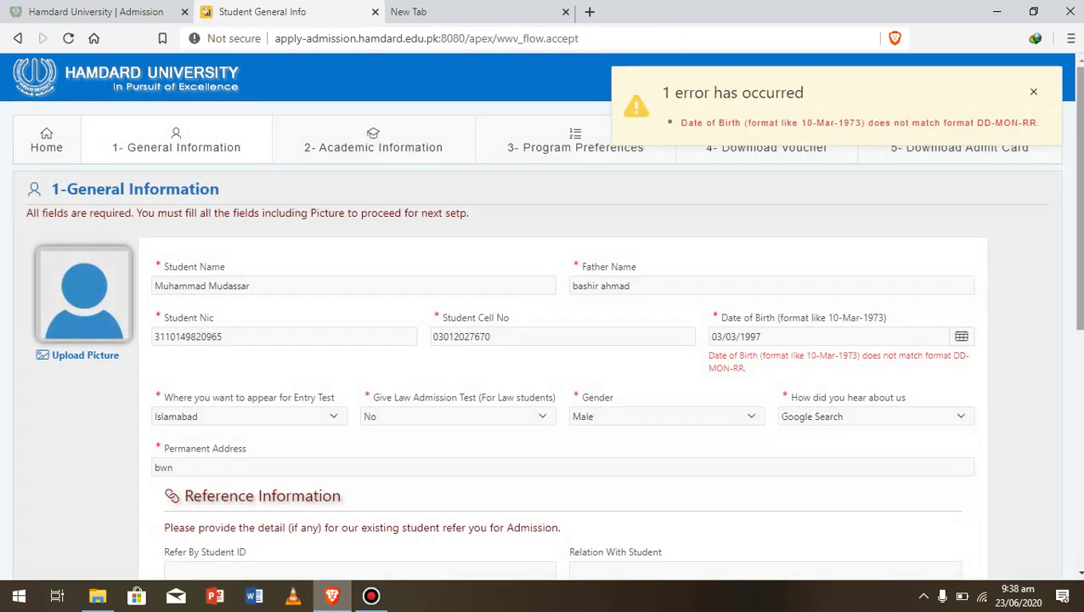
pyautogui.click(798, 336)
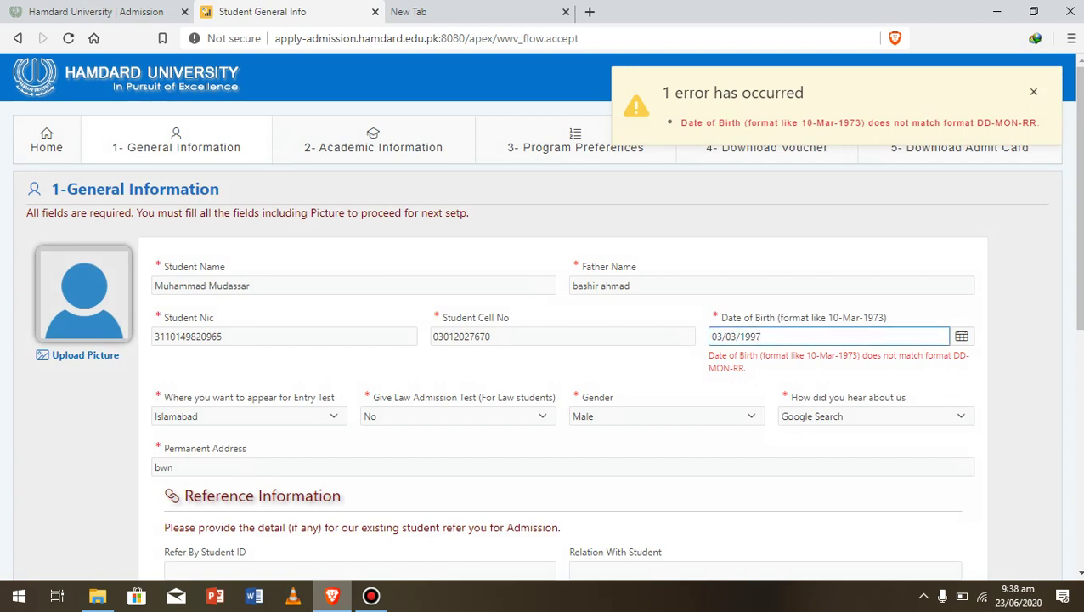
pyautogui.click(961, 336)
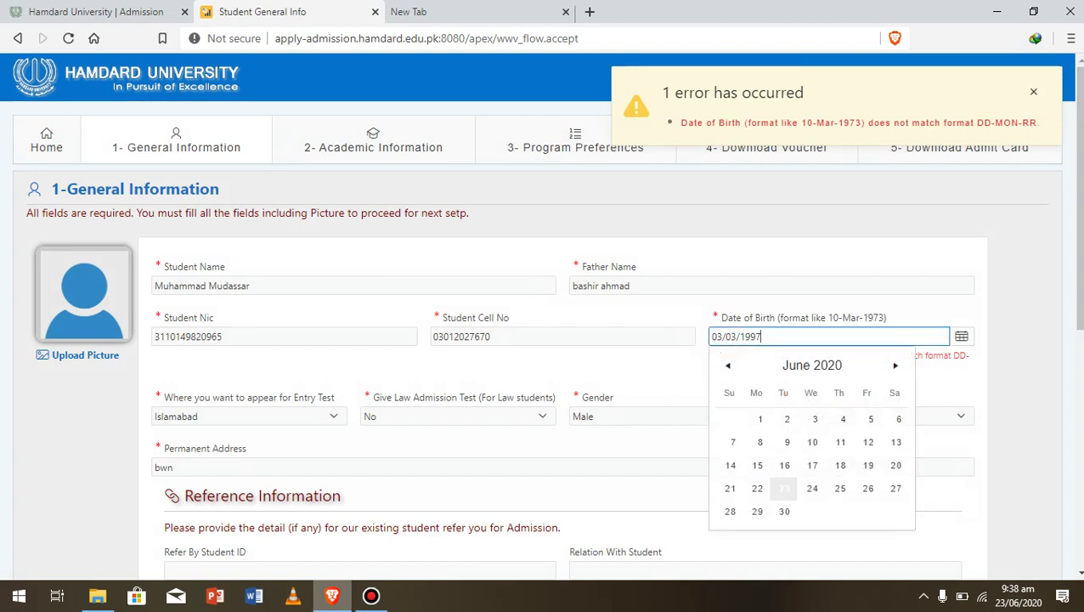
pyautogui.click(727, 365)
pyautogui.click(728, 366)
pyautogui.click(728, 365)
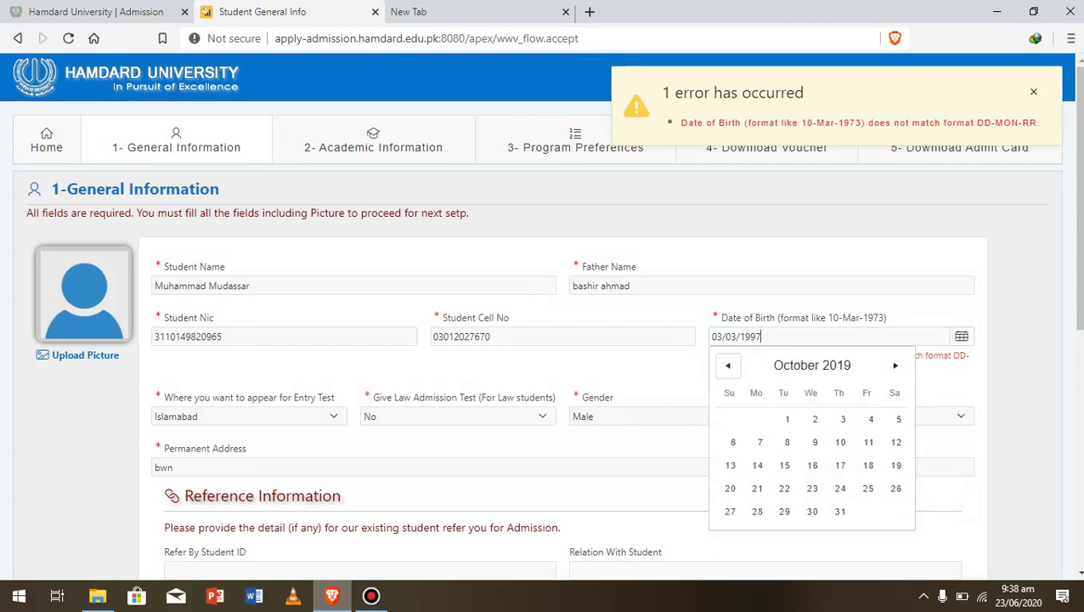
pyautogui.click(728, 366)
pyautogui.click(727, 365)
pyautogui.click(727, 365)
pyautogui.click(727, 365)
pyautogui.click(727, 365)
pyautogui.click(727, 366)
pyautogui.click(727, 366)
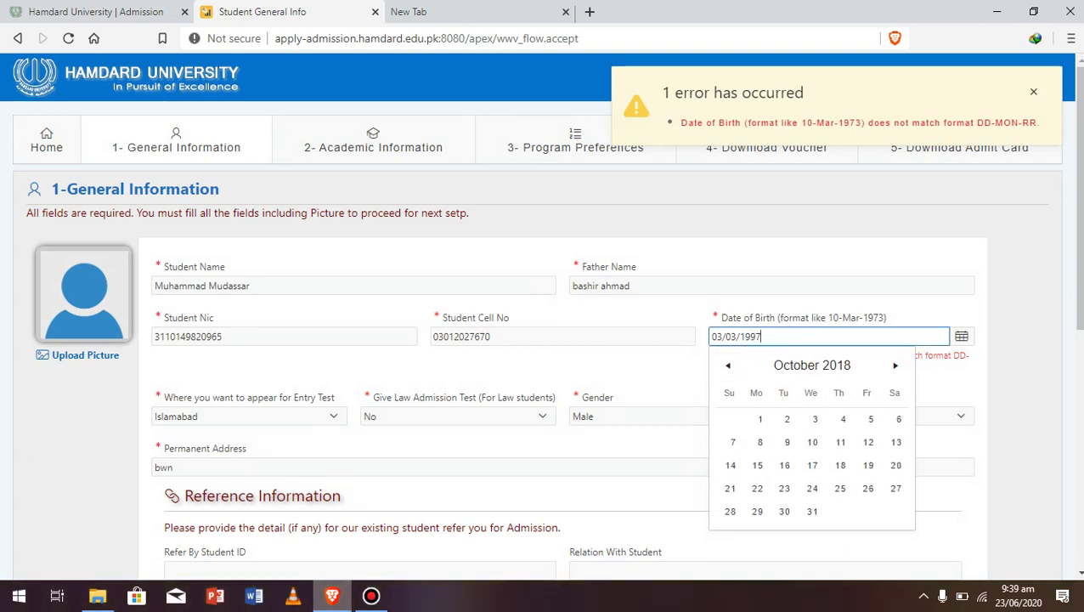
pyautogui.hotkey('ctrl', 'a')
pyautogui.press('BackSpace')
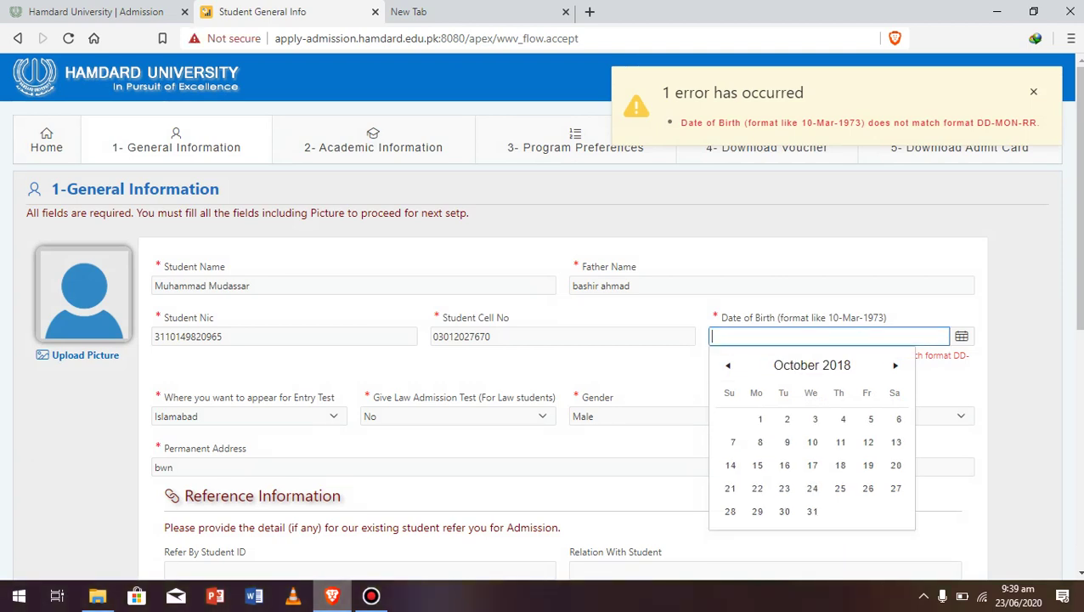
pyautogui.click(727, 365)
pyautogui.click(727, 366)
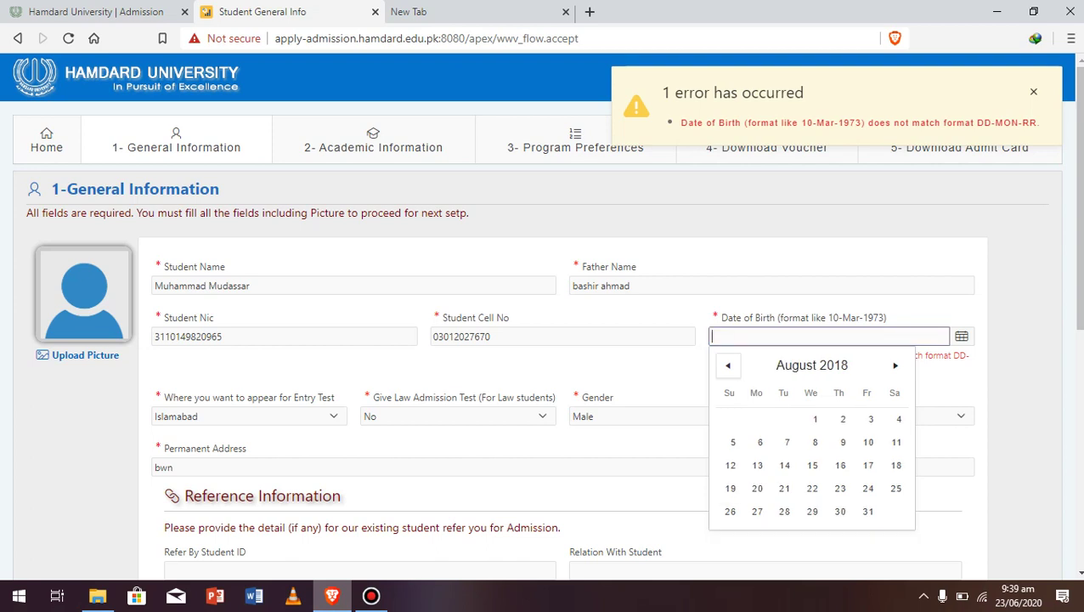
pyautogui.click(727, 365)
pyautogui.click(727, 365)
pyautogui.click(727, 366)
pyautogui.click(727, 366)
pyautogui.click(727, 365)
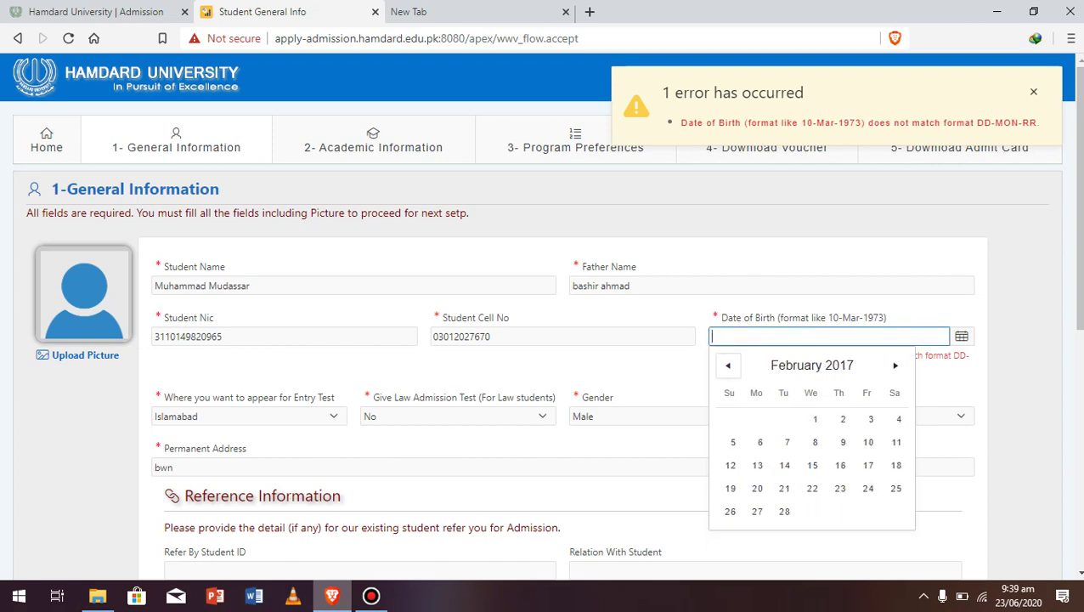
pyautogui.click(727, 365)
pyautogui.click(727, 365)
pyautogui.click(727, 365)
pyautogui.click(728, 366)
pyautogui.click(728, 365)
pyautogui.click(727, 365)
pyautogui.click(727, 366)
pyautogui.click(727, 365)
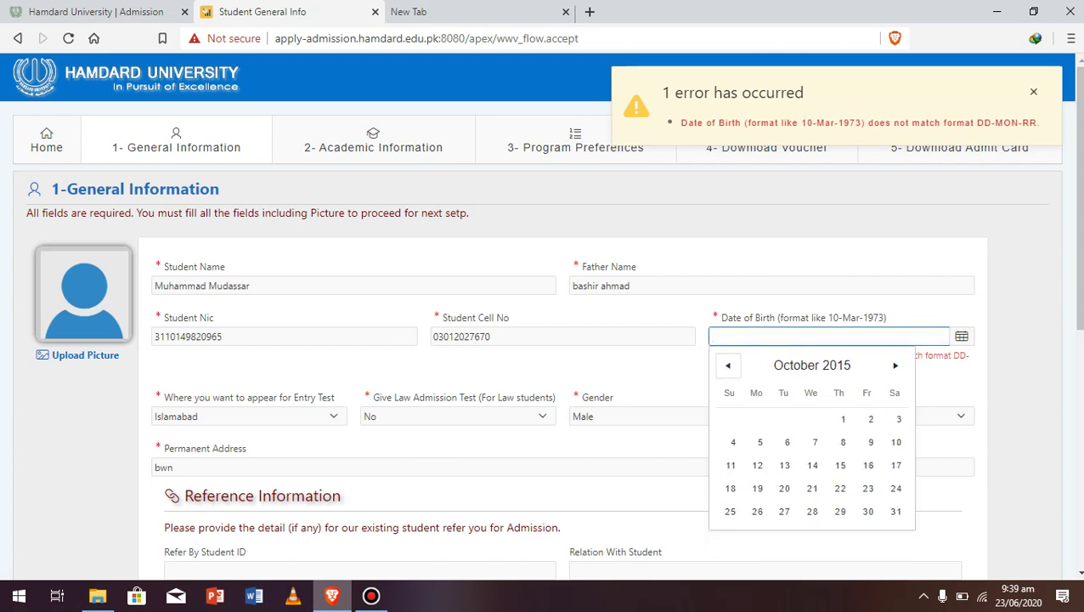
pyautogui.click(727, 366)
pyautogui.click(727, 365)
pyautogui.click(727, 365)
pyautogui.click(727, 365)
pyautogui.click(727, 365)
pyautogui.click(728, 365)
pyautogui.click(727, 366)
pyautogui.click(727, 365)
pyautogui.doubleClick(727, 366)
pyautogui.click(727, 365)
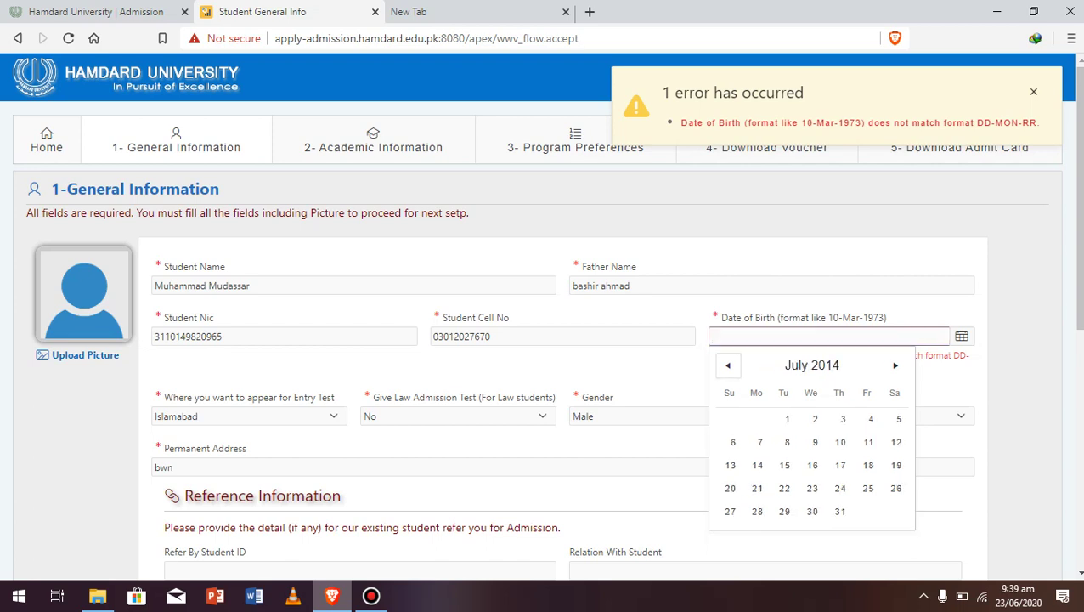
pyautogui.doubleClick(727, 365)
pyautogui.doubleClick(728, 366)
pyautogui.doubleClick(728, 365)
pyautogui.click(727, 365)
pyautogui.doubleClick(727, 365)
pyautogui.doubleClick(727, 365)
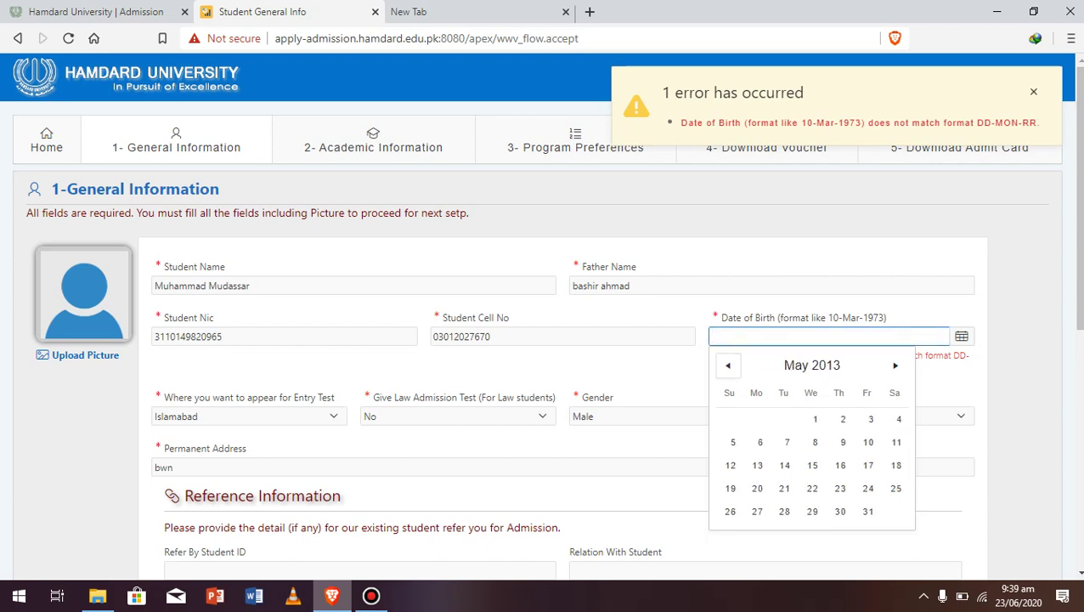
pyautogui.doubleClick(727, 365)
pyautogui.click(727, 366)
pyautogui.doubleClick(727, 366)
pyautogui.doubleClick(728, 365)
pyautogui.click(727, 365)
pyautogui.doubleClick(727, 365)
pyautogui.click(728, 366)
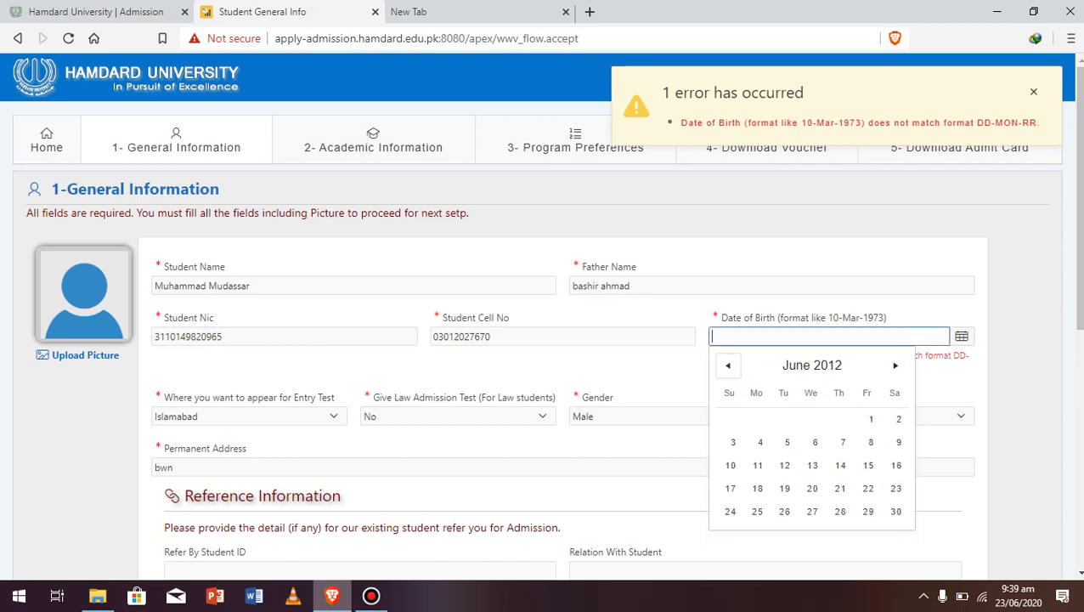
pyautogui.doubleClick(728, 365)
pyautogui.click(728, 365)
pyautogui.doubleClick(728, 366)
pyautogui.doubleClick(727, 366)
pyautogui.click(727, 365)
pyautogui.doubleClick(727, 365)
pyautogui.doubleClick(727, 365)
pyautogui.click(728, 365)
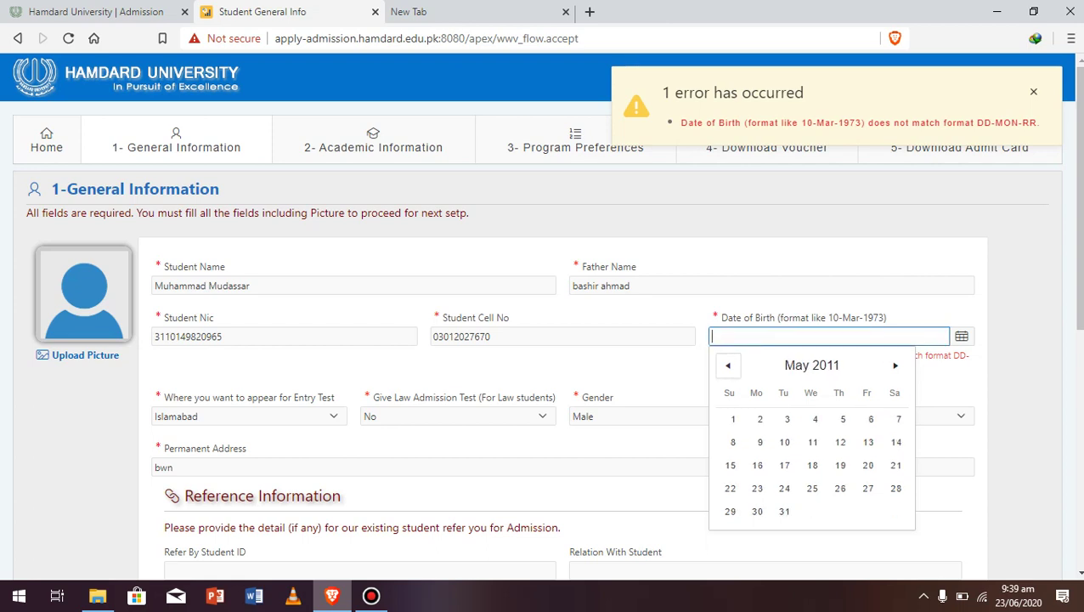
pyautogui.doubleClick(727, 365)
pyautogui.doubleClick(727, 365)
pyautogui.click(727, 365)
pyautogui.doubleClick(727, 365)
pyautogui.click(727, 365)
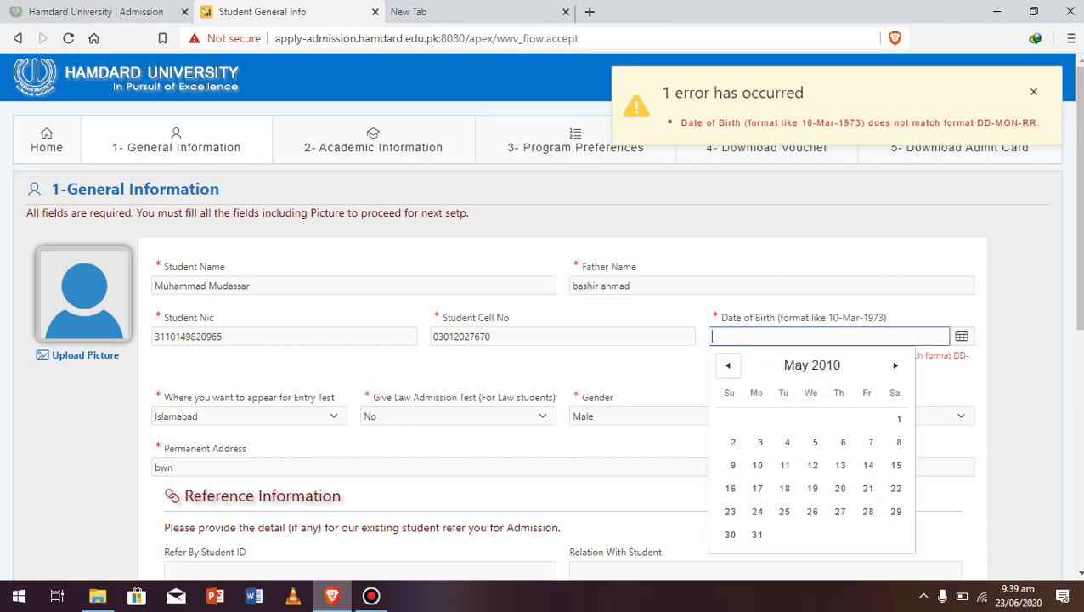
pyautogui.doubleClick(727, 365)
pyautogui.click(728, 365)
pyautogui.doubleClick(727, 365)
pyautogui.doubleClick(727, 365)
pyautogui.doubleClick(727, 366)
pyautogui.doubleClick(727, 365)
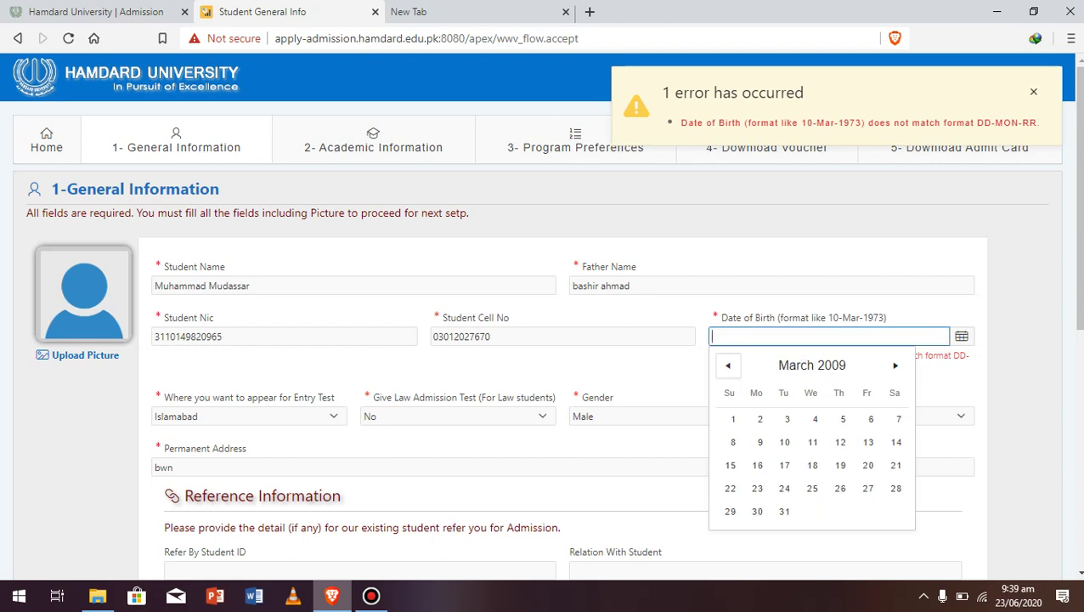
pyautogui.doubleClick(727, 365)
pyautogui.doubleClick(728, 365)
pyautogui.doubleClick(727, 366)
pyautogui.doubleClick(728, 365)
pyautogui.click(727, 365)
pyautogui.doubleClick(727, 366)
pyautogui.click(727, 366)
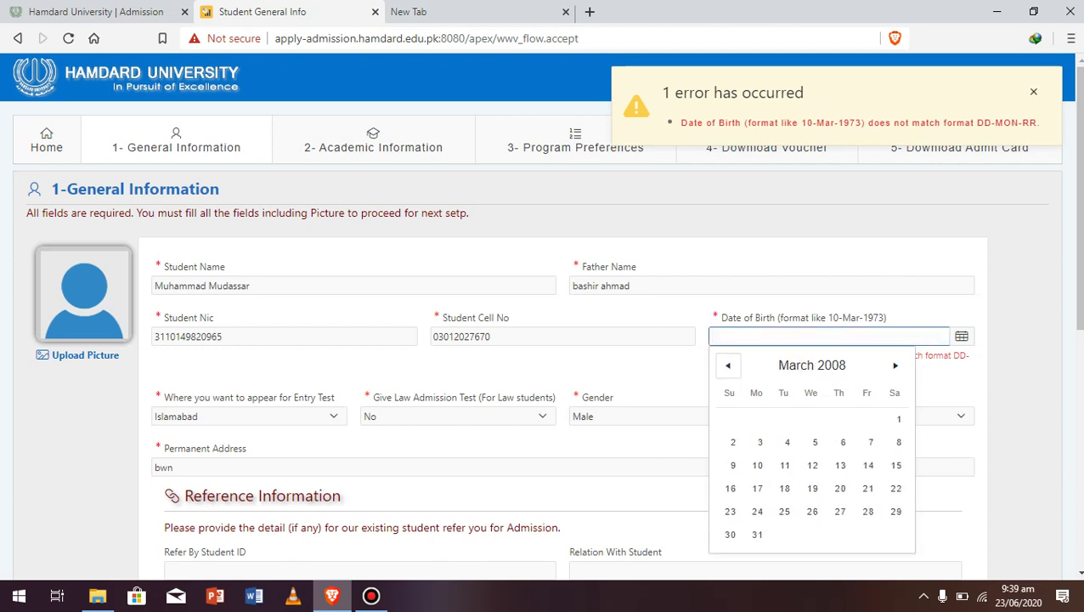
pyautogui.doubleClick(727, 366)
pyautogui.click(727, 365)
pyautogui.doubleClick(728, 365)
pyautogui.click(727, 366)
pyautogui.doubleClick(728, 365)
pyautogui.click(727, 366)
pyautogui.click(727, 365)
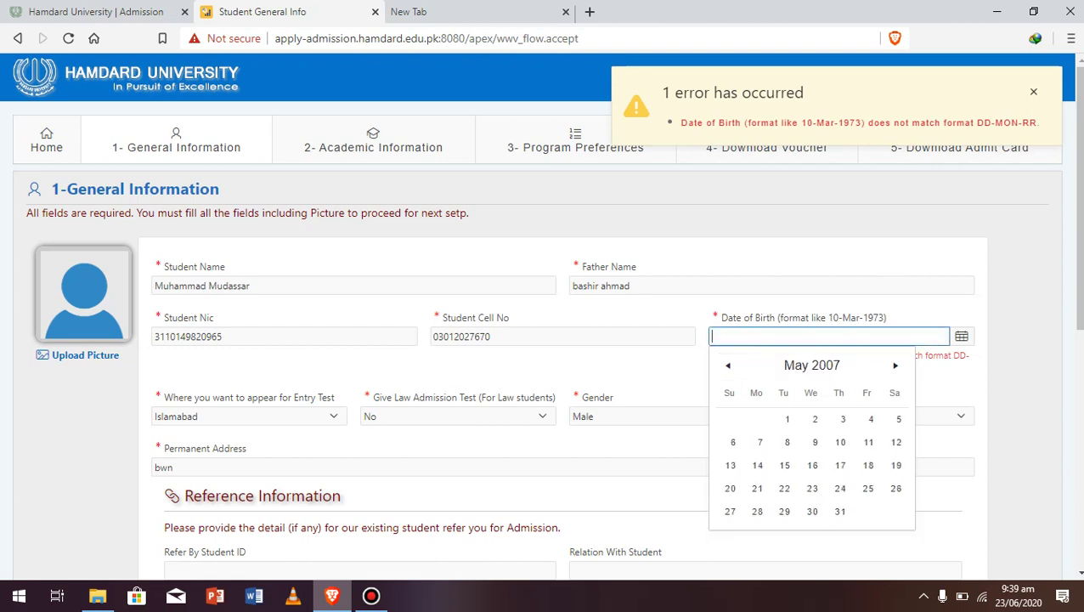
pyautogui.click(728, 366)
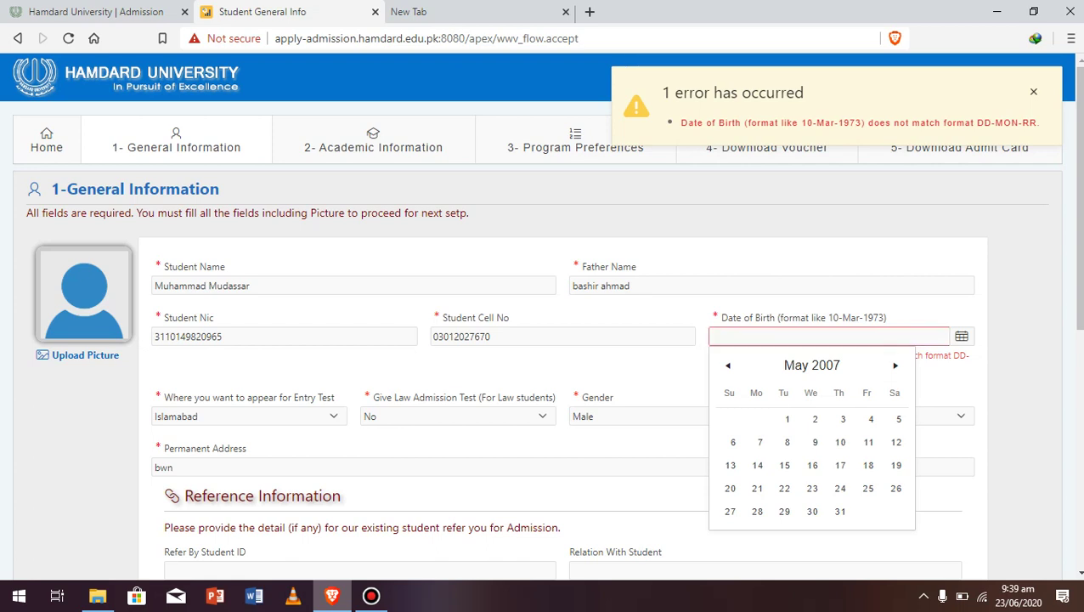
pyautogui.press('Escape')
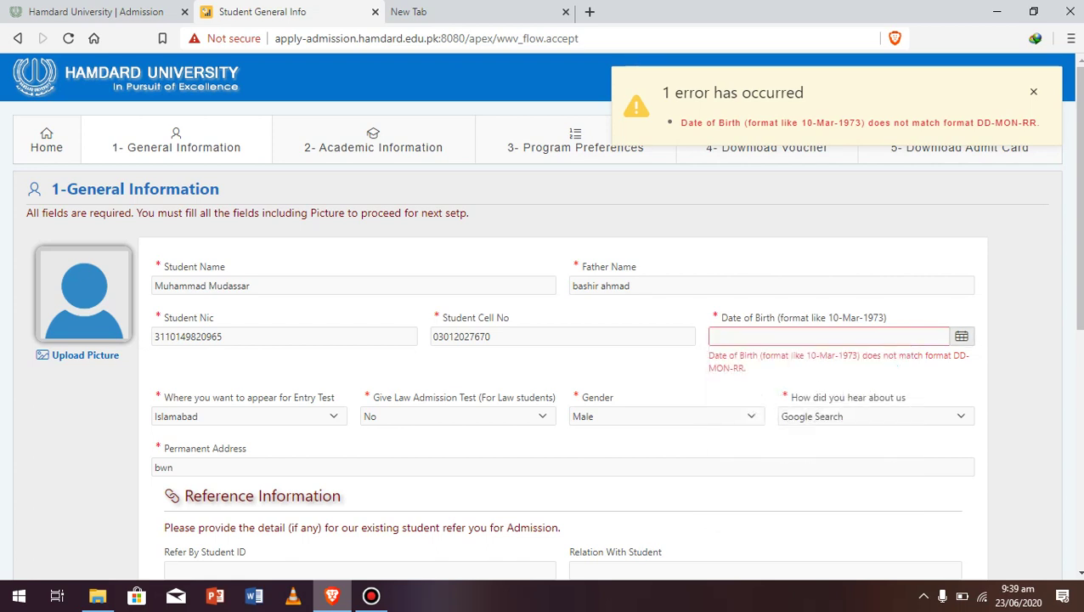
pyautogui.click(961, 336)
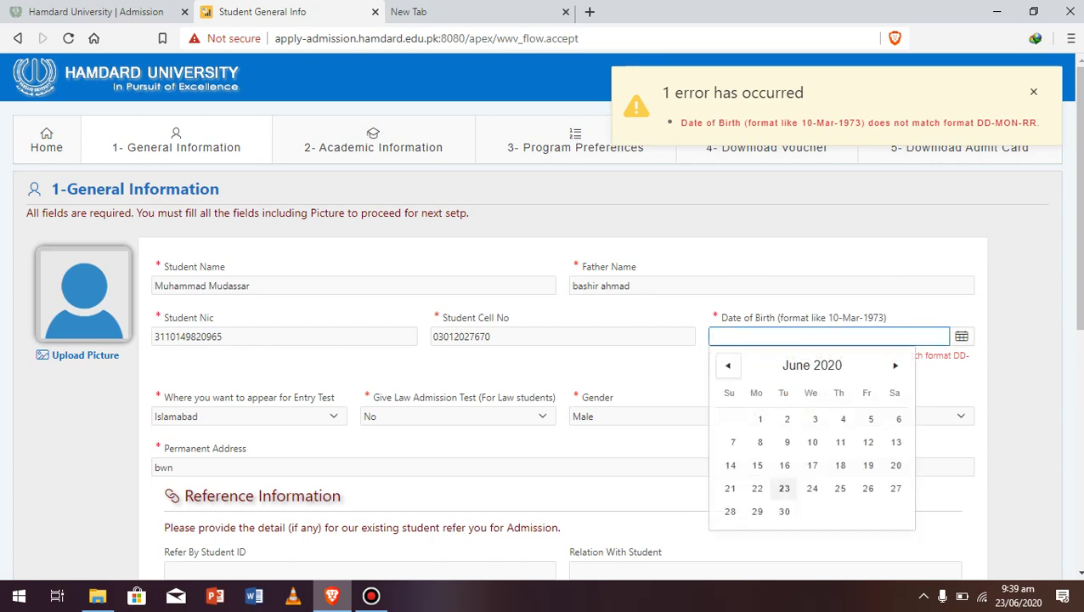
pyautogui.click(727, 365)
pyautogui.click(727, 365)
pyautogui.click(727, 365)
pyautogui.click(727, 366)
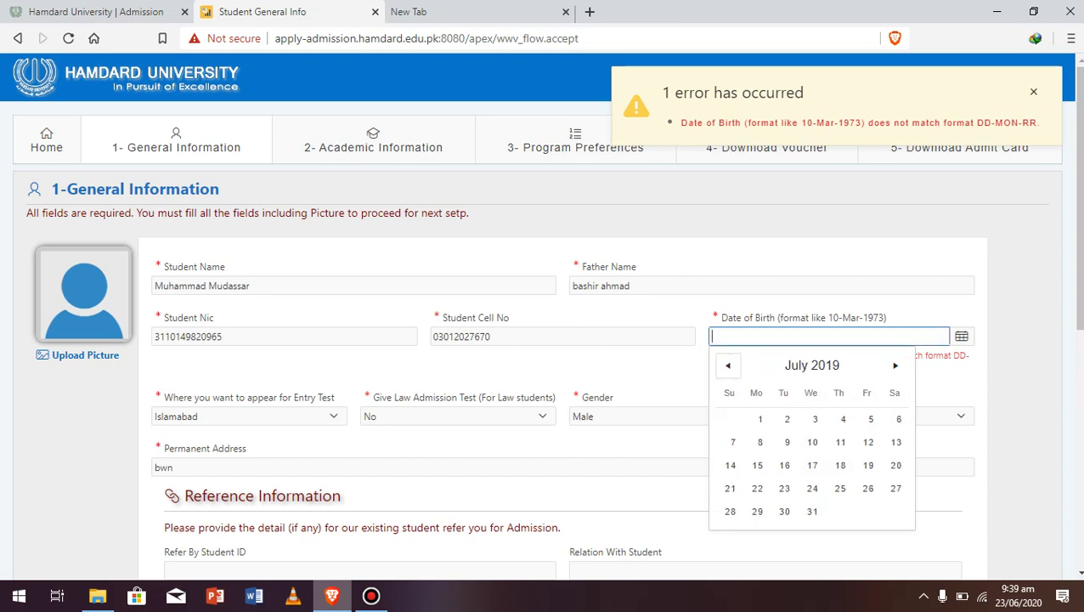
pyautogui.click(728, 365)
pyautogui.click(727, 365)
pyautogui.click(727, 365)
pyautogui.click(727, 365)
pyautogui.click(727, 365)
pyautogui.click(727, 366)
pyautogui.click(727, 365)
pyautogui.click(727, 365)
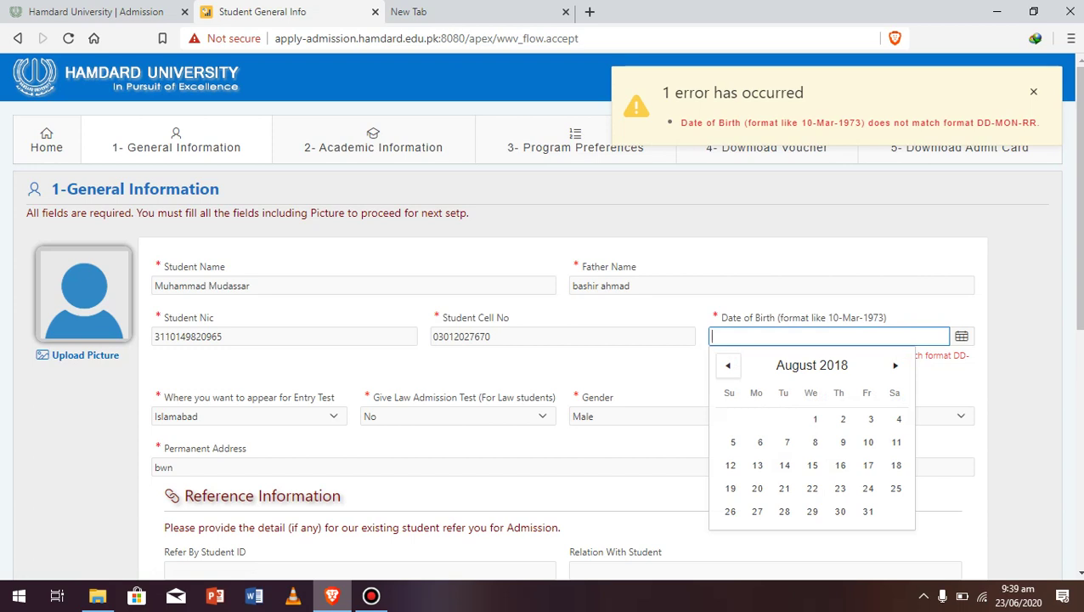
pyautogui.click(727, 366)
pyautogui.click(727, 365)
pyautogui.click(727, 365)
pyautogui.tripleClick(727, 365)
pyautogui.click(727, 365)
pyautogui.click(727, 366)
pyautogui.click(727, 365)
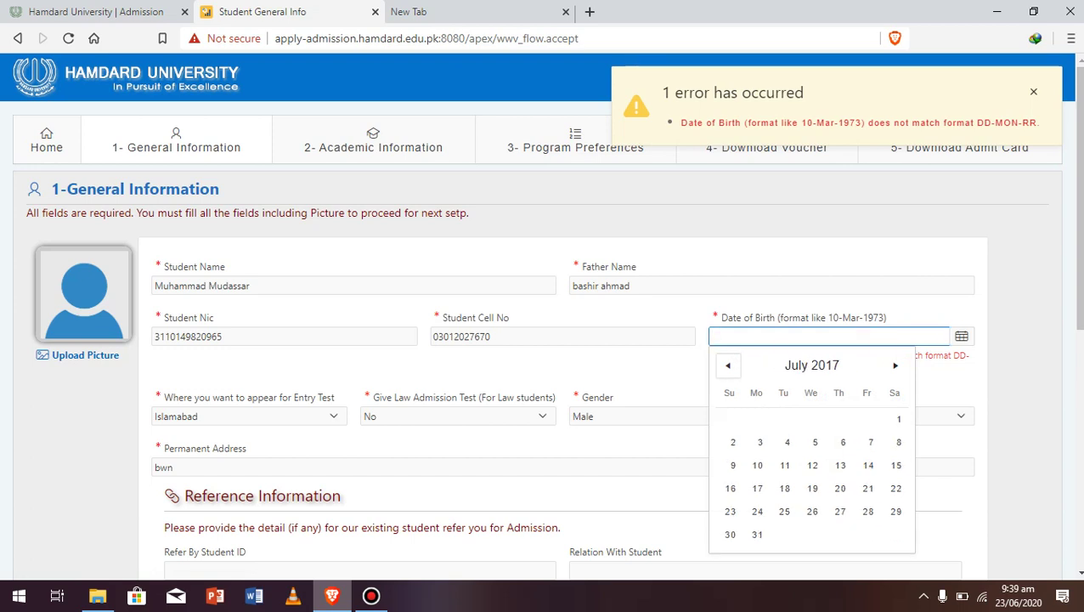
pyautogui.click(727, 365)
pyautogui.click(727, 365)
pyautogui.click(727, 366)
pyautogui.click(727, 366)
pyautogui.click(727, 365)
pyautogui.click(728, 365)
pyautogui.click(727, 366)
pyautogui.click(727, 365)
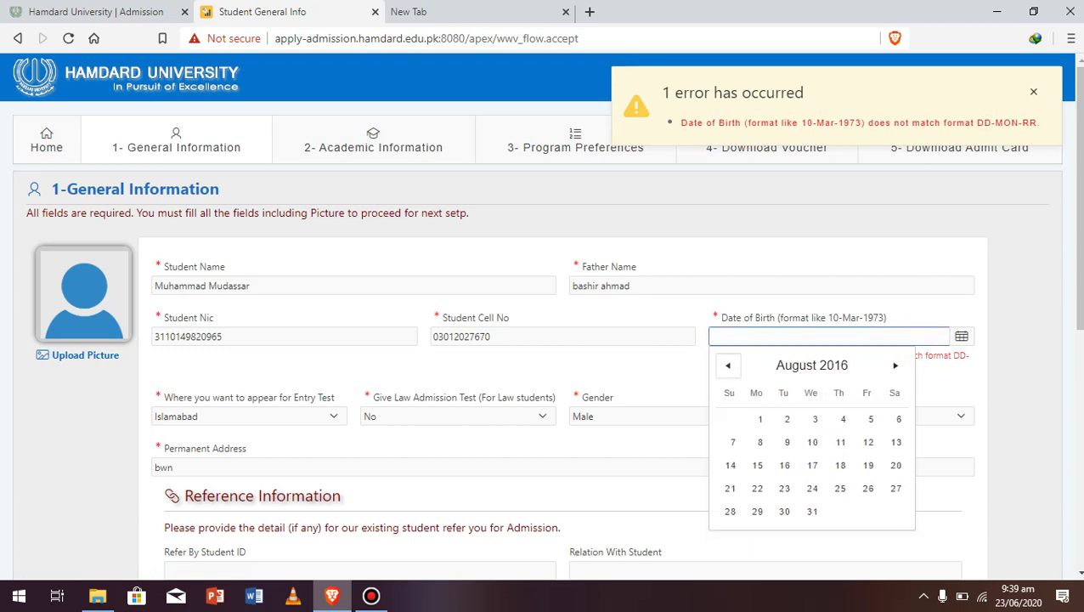
pyautogui.click(727, 365)
pyautogui.click(727, 365)
pyautogui.click(727, 365)
pyautogui.click(728, 366)
pyautogui.click(728, 365)
pyautogui.click(727, 366)
pyautogui.click(728, 366)
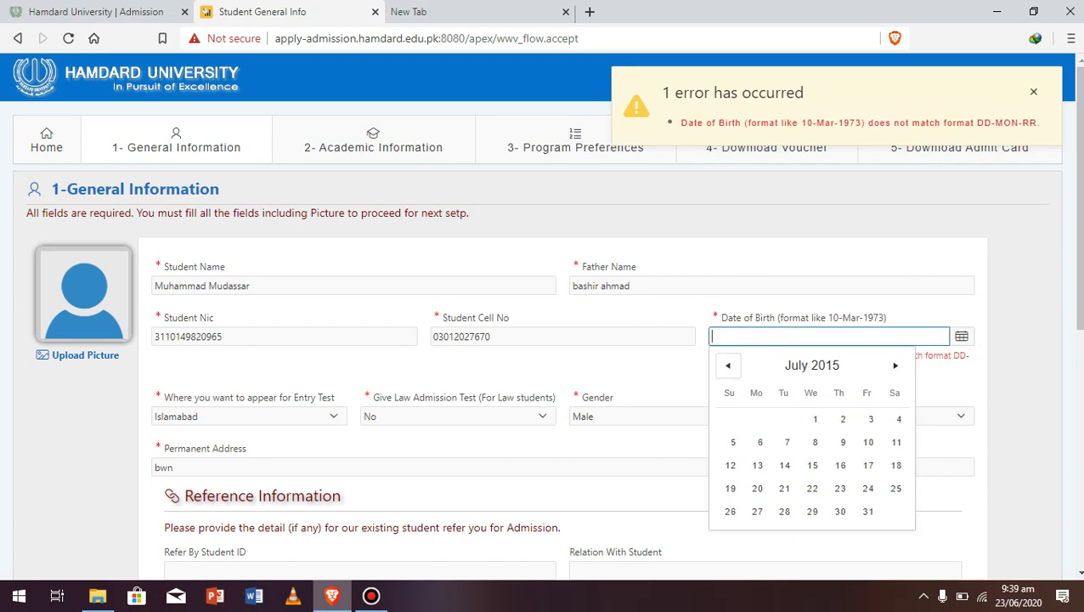
pyautogui.tripleClick(727, 365)
pyautogui.tripleClick(728, 365)
pyautogui.doubleClick(727, 365)
pyautogui.tripleClick(727, 366)
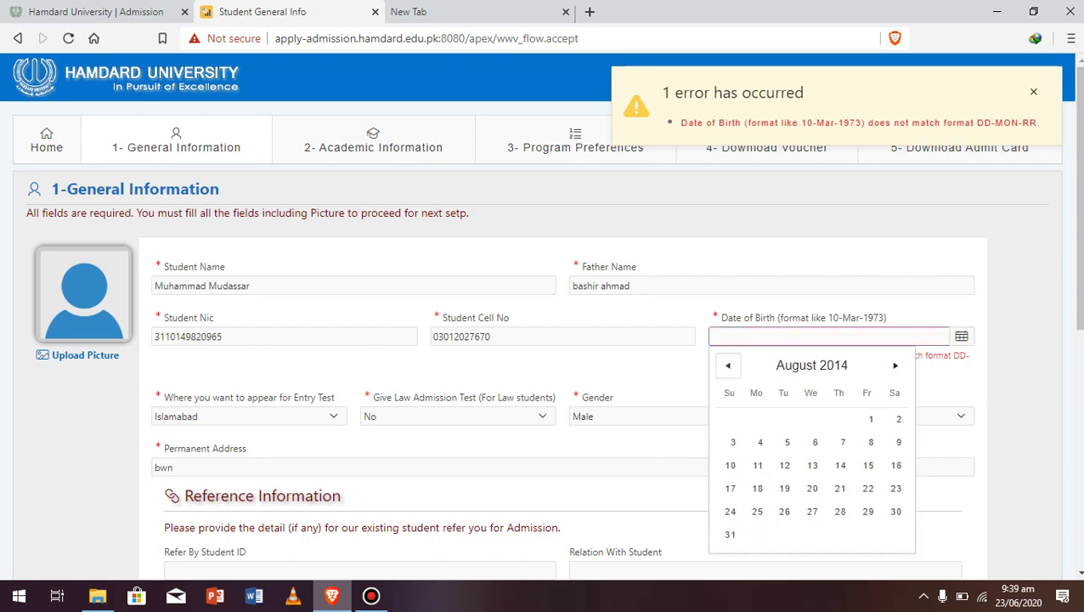
pyautogui.tripleClick(727, 365)
pyautogui.tripleClick(727, 366)
pyautogui.tripleClick(727, 366)
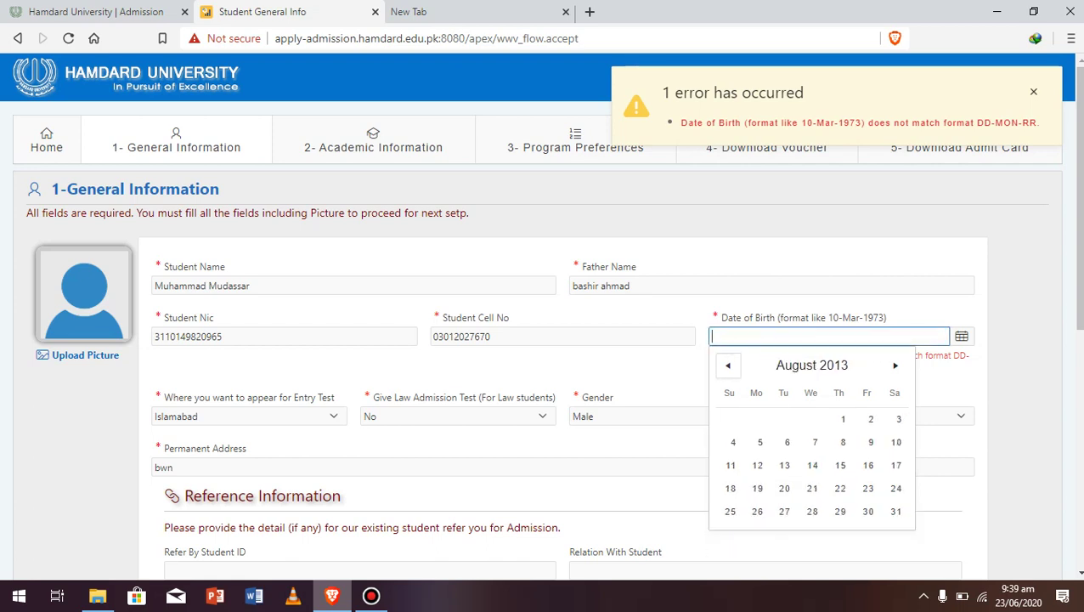
pyautogui.tripleClick(727, 365)
pyautogui.tripleClick(728, 365)
pyautogui.tripleClick(728, 365)
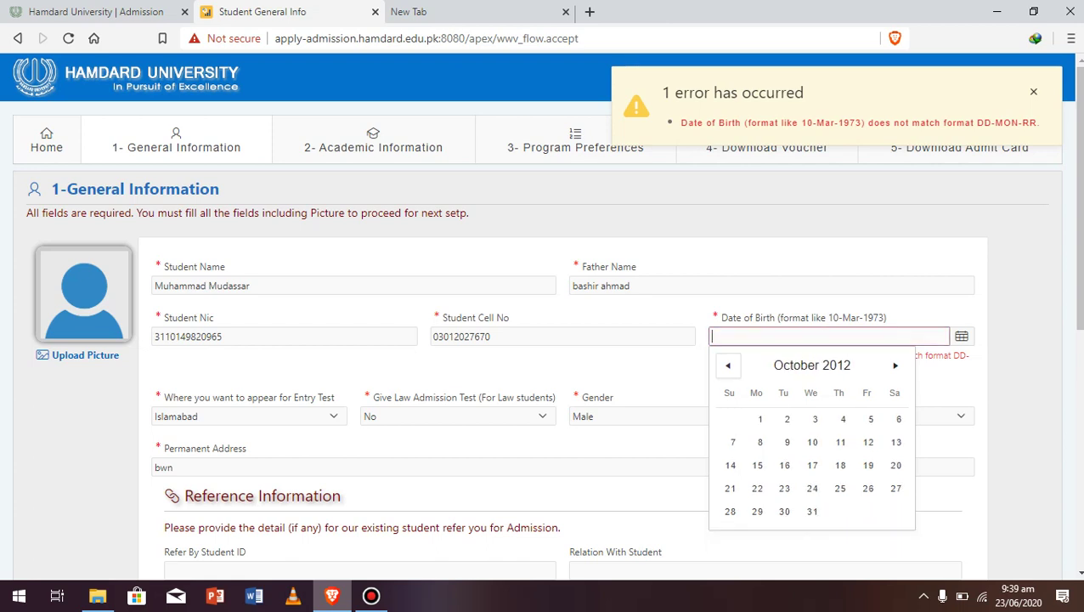
pyautogui.doubleClick(727, 366)
pyautogui.tripleClick(728, 365)
pyautogui.doubleClick(727, 365)
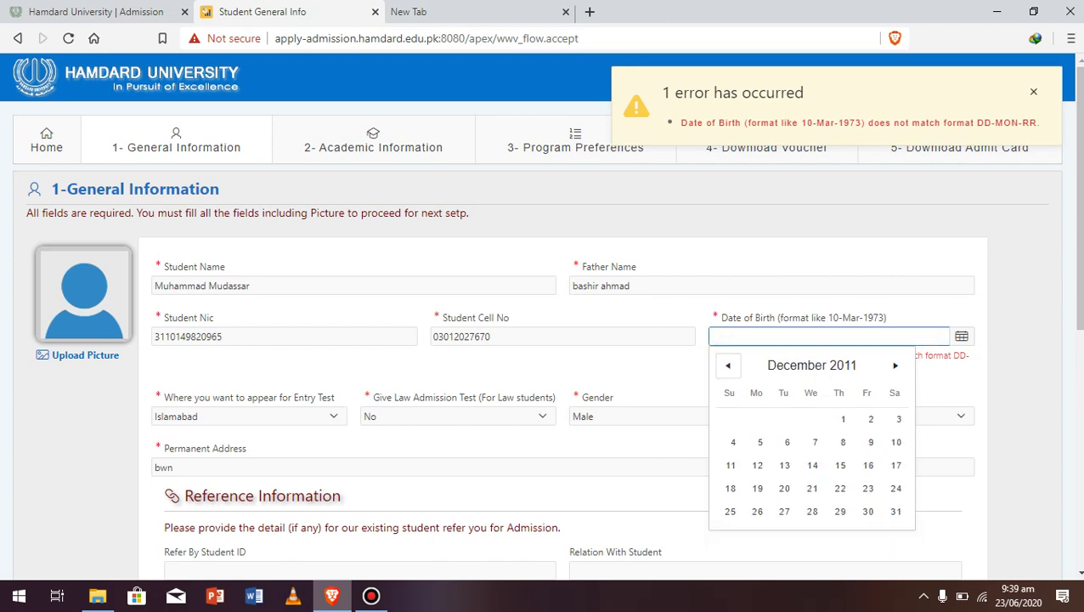
pyautogui.tripleClick(727, 365)
pyautogui.doubleClick(727, 365)
pyautogui.tripleClick(727, 365)
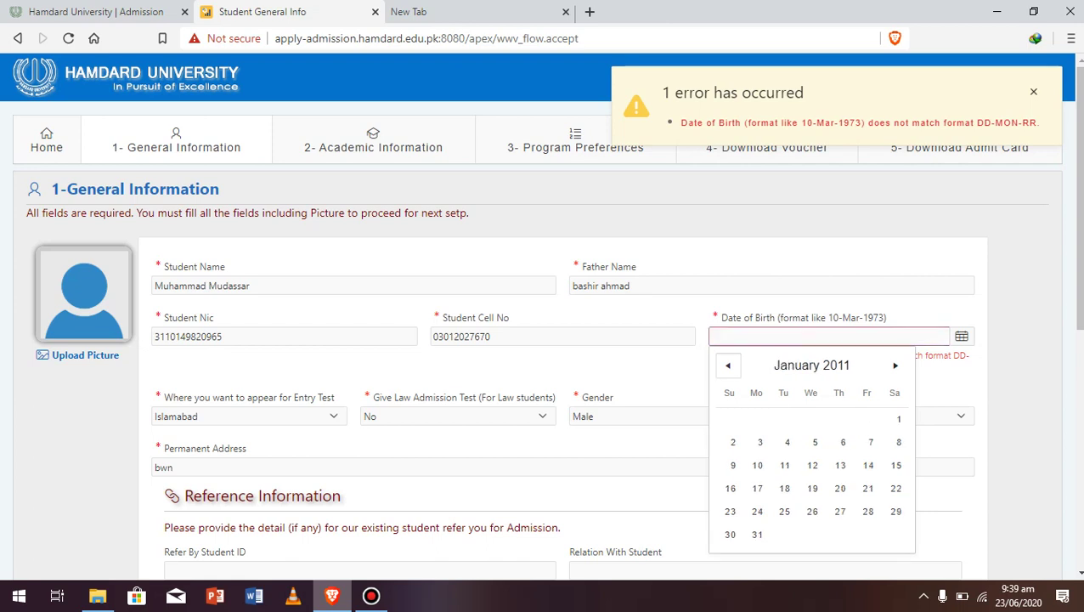
pyautogui.tripleClick(728, 365)
pyautogui.tripleClick(727, 366)
pyautogui.tripleClick(727, 365)
pyautogui.doubleClick(728, 365)
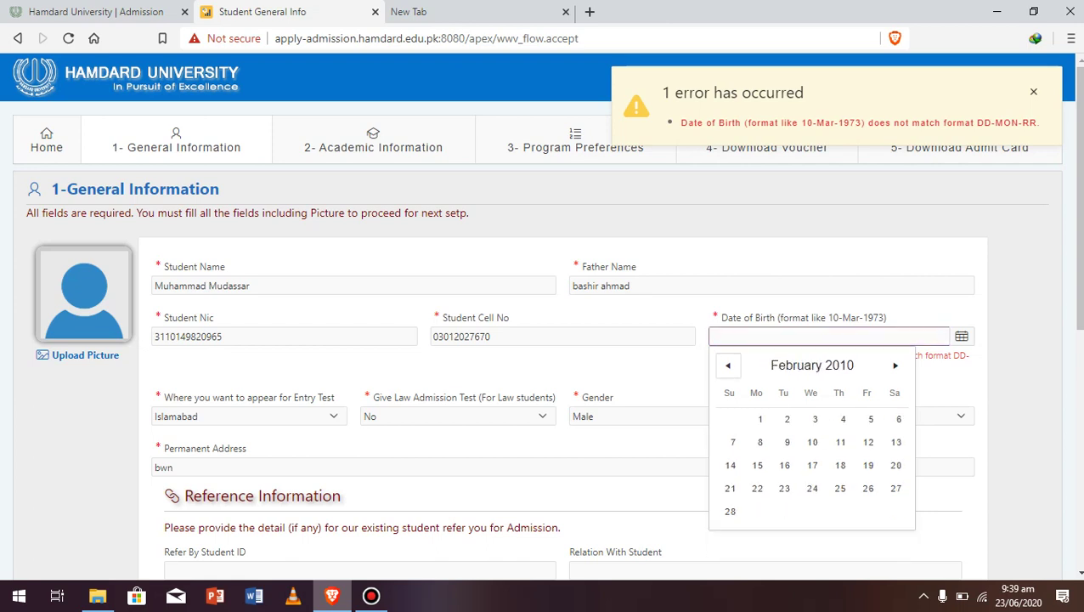
pyautogui.tripleClick(727, 365)
pyautogui.tripleClick(727, 365)
pyautogui.tripleClick(728, 365)
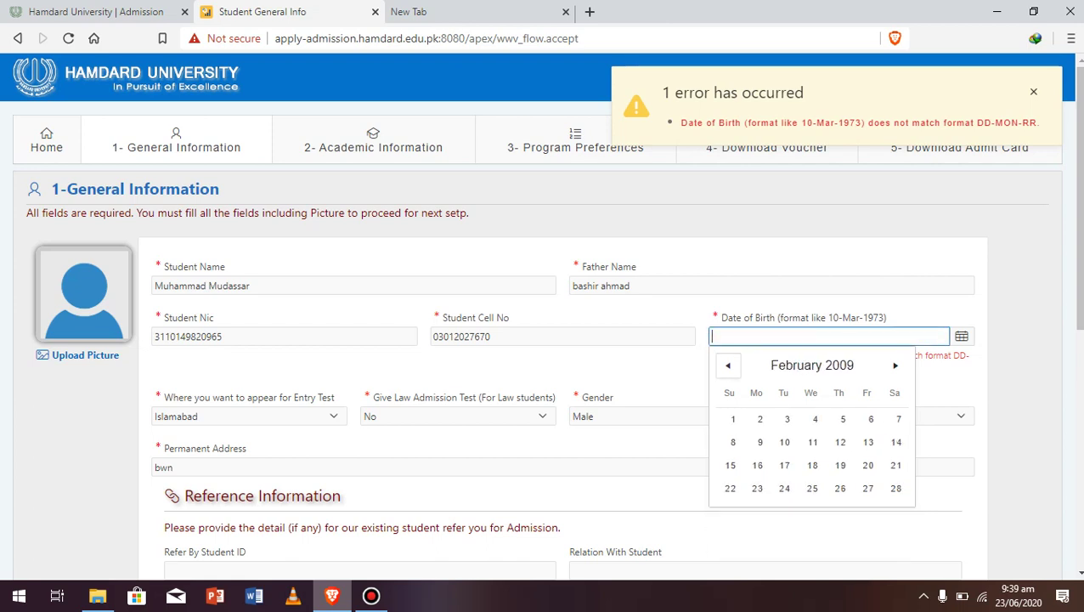
pyautogui.doubleClick(727, 365)
pyautogui.tripleClick(727, 365)
pyautogui.doubleClick(728, 365)
pyautogui.tripleClick(727, 365)
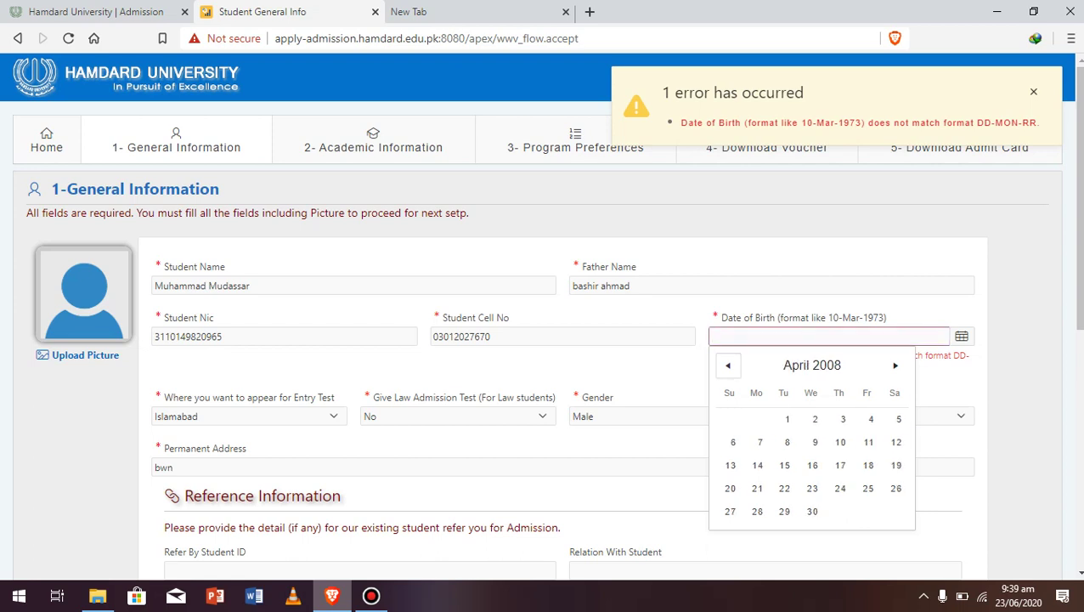
pyautogui.doubleClick(728, 366)
pyautogui.tripleClick(727, 365)
pyautogui.tripleClick(727, 365)
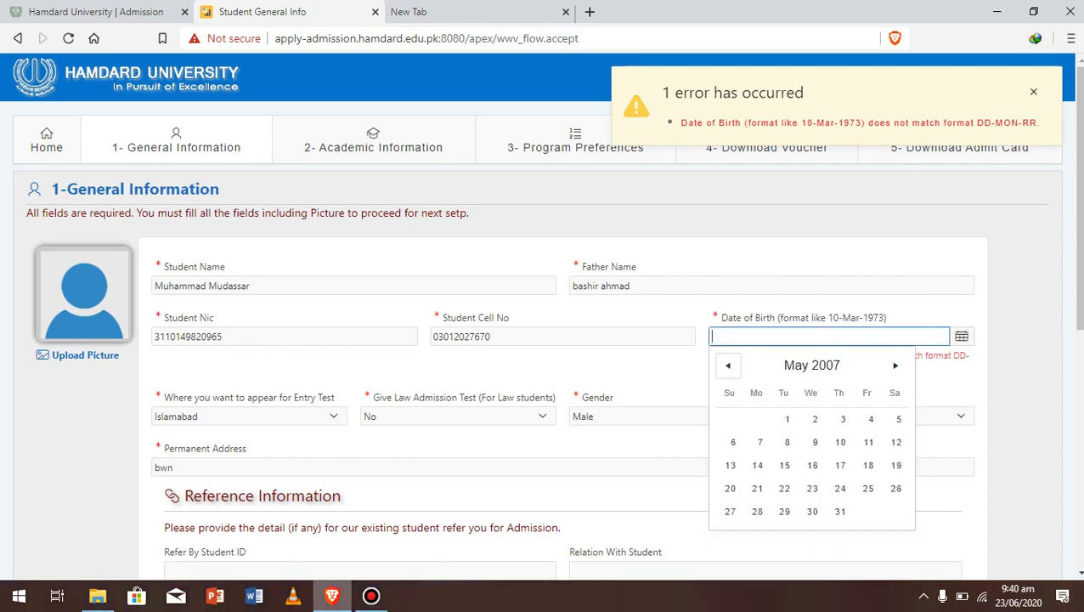
pyautogui.doubleClick(727, 365)
pyautogui.tripleClick(727, 365)
pyautogui.tripleClick(728, 366)
pyautogui.tripleClick(727, 365)
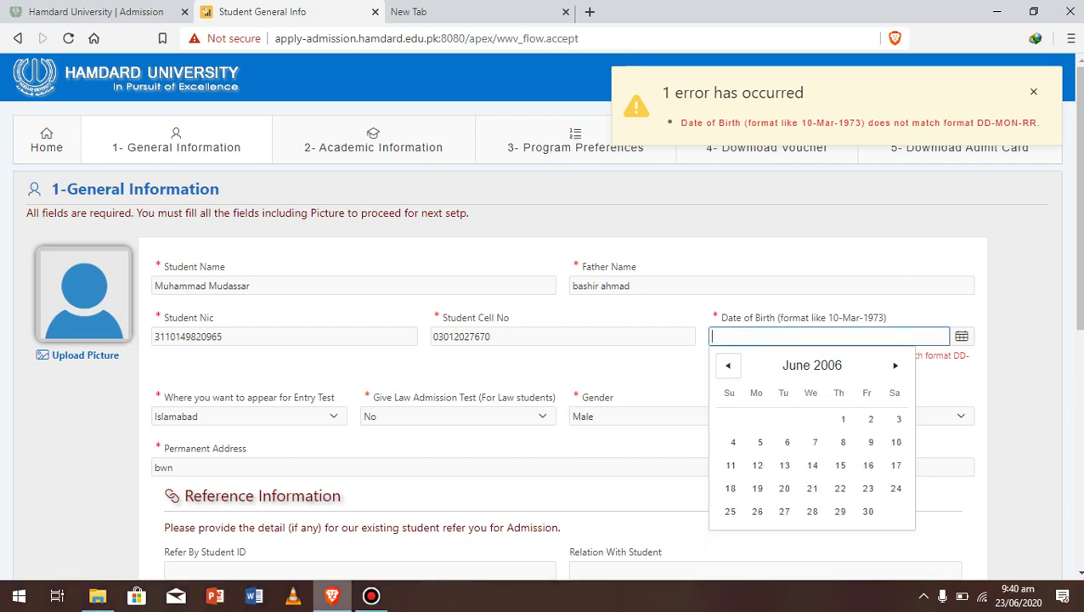
pyautogui.tripleClick(727, 365)
pyautogui.tripleClick(727, 365)
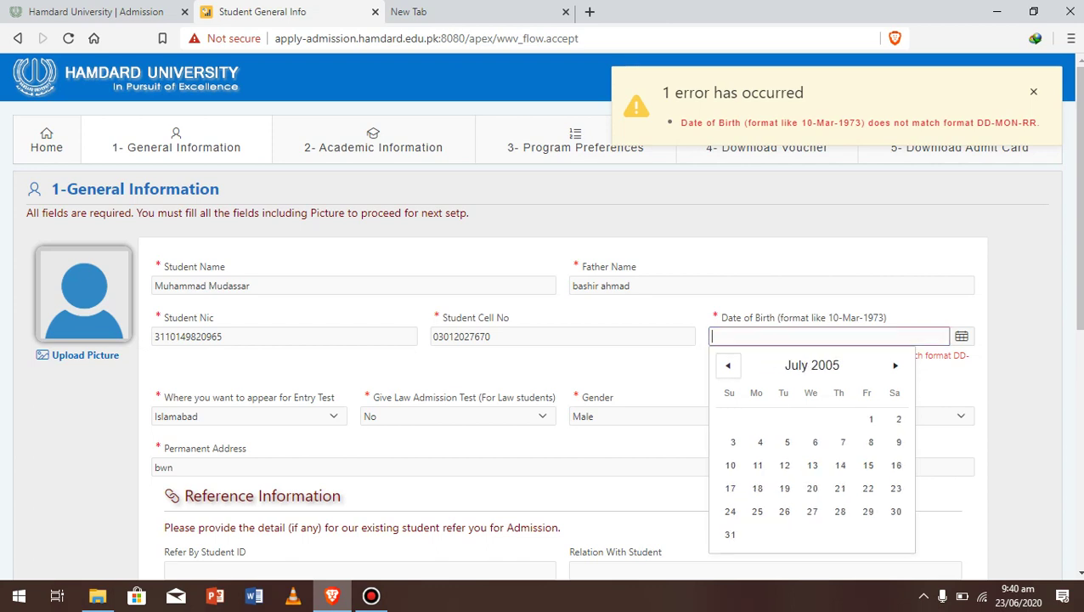
pyautogui.doubleClick(727, 365)
pyautogui.tripleClick(727, 365)
pyautogui.tripleClick(727, 365)
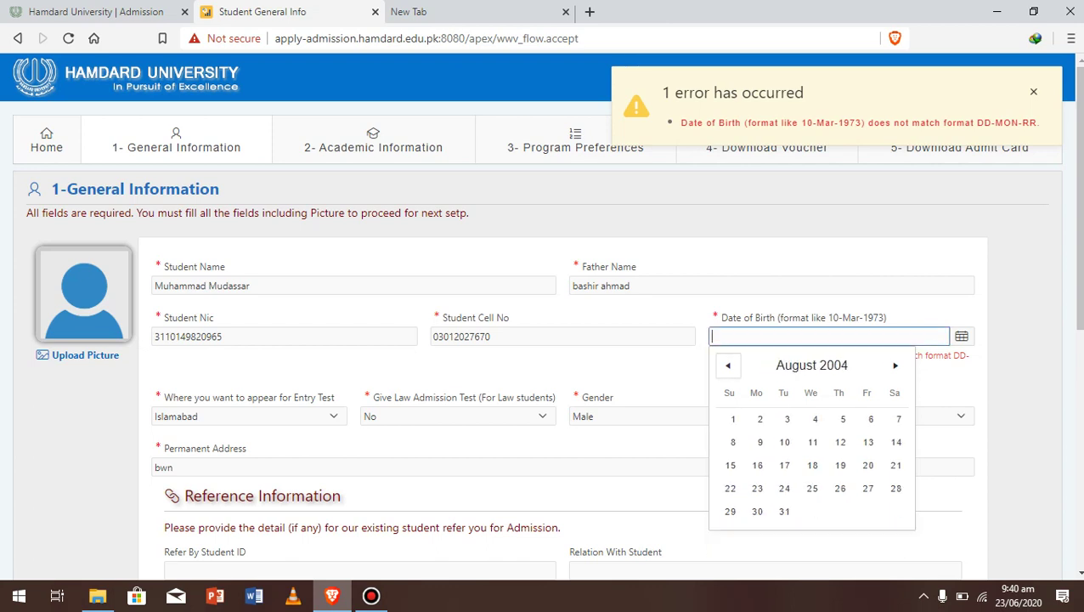
pyautogui.doubleClick(728, 365)
pyautogui.doubleClick(727, 365)
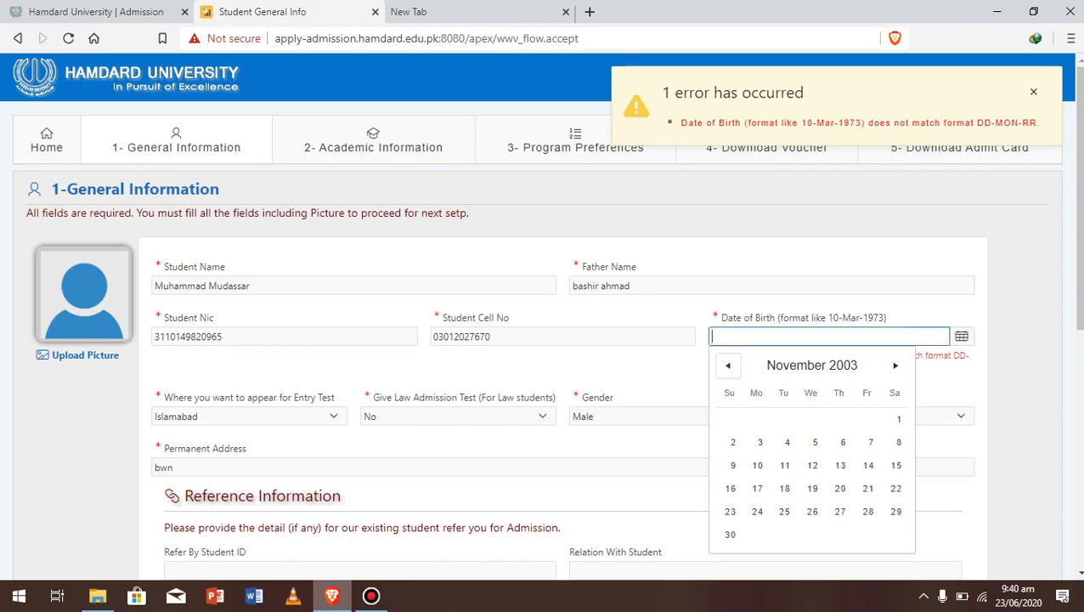
pyautogui.tripleClick(727, 366)
pyautogui.tripleClick(728, 366)
pyautogui.doubleClick(727, 366)
pyautogui.doubleClick(727, 366)
pyautogui.doubleClick(727, 365)
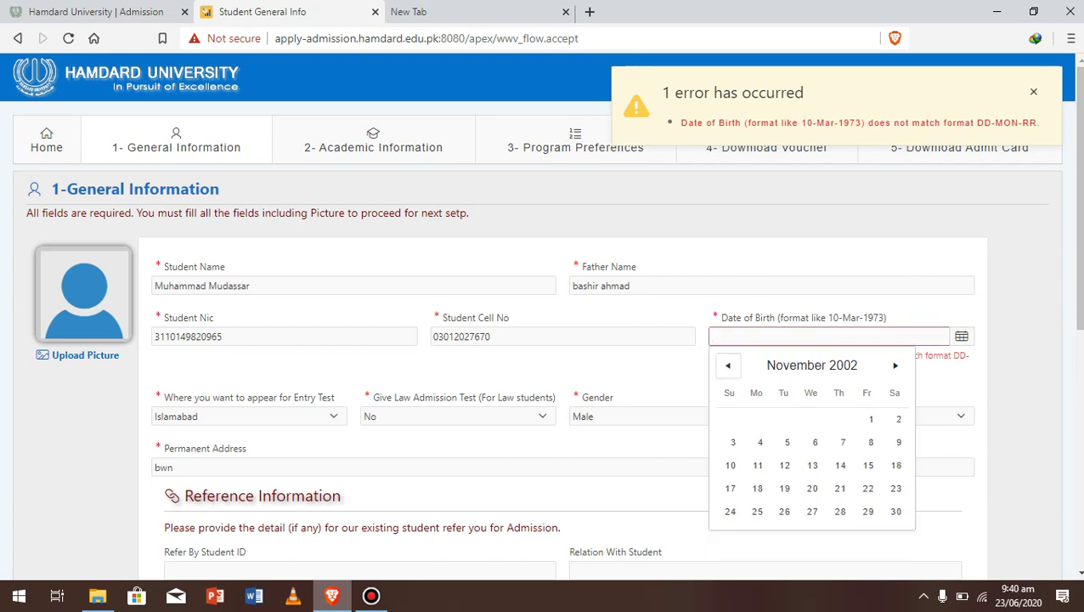
pyautogui.tripleClick(727, 366)
pyautogui.doubleClick(727, 365)
pyautogui.tripleClick(728, 366)
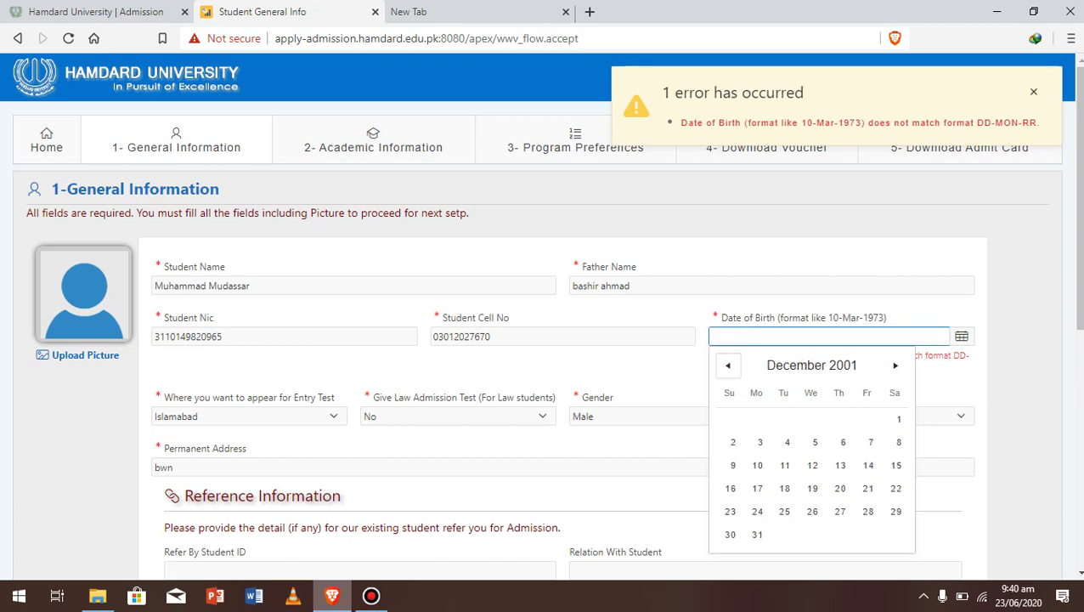
pyautogui.tripleClick(727, 365)
pyautogui.tripleClick(727, 365)
pyautogui.doubleClick(727, 365)
pyautogui.tripleClick(728, 366)
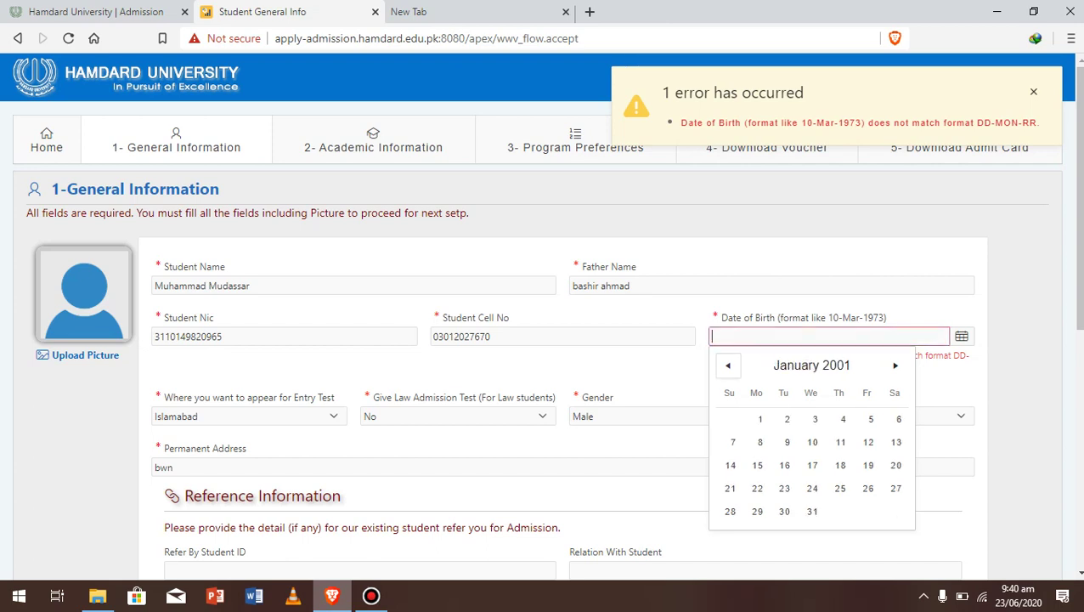
pyautogui.tripleClick(727, 366)
pyautogui.doubleClick(727, 366)
pyautogui.tripleClick(728, 365)
pyautogui.doubleClick(727, 365)
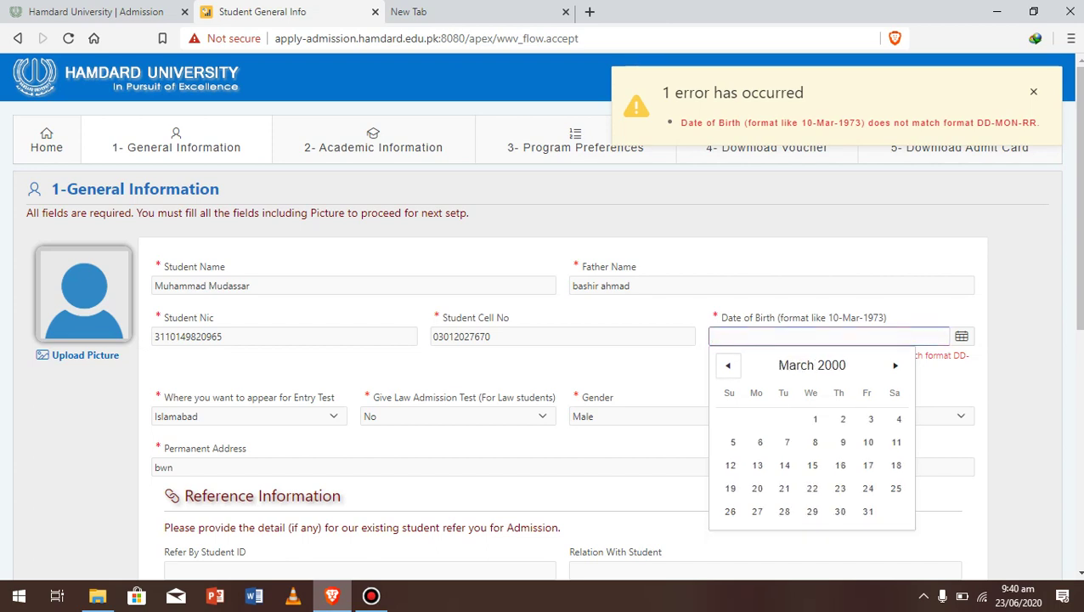
pyautogui.click(727, 365)
pyautogui.click(815, 442)
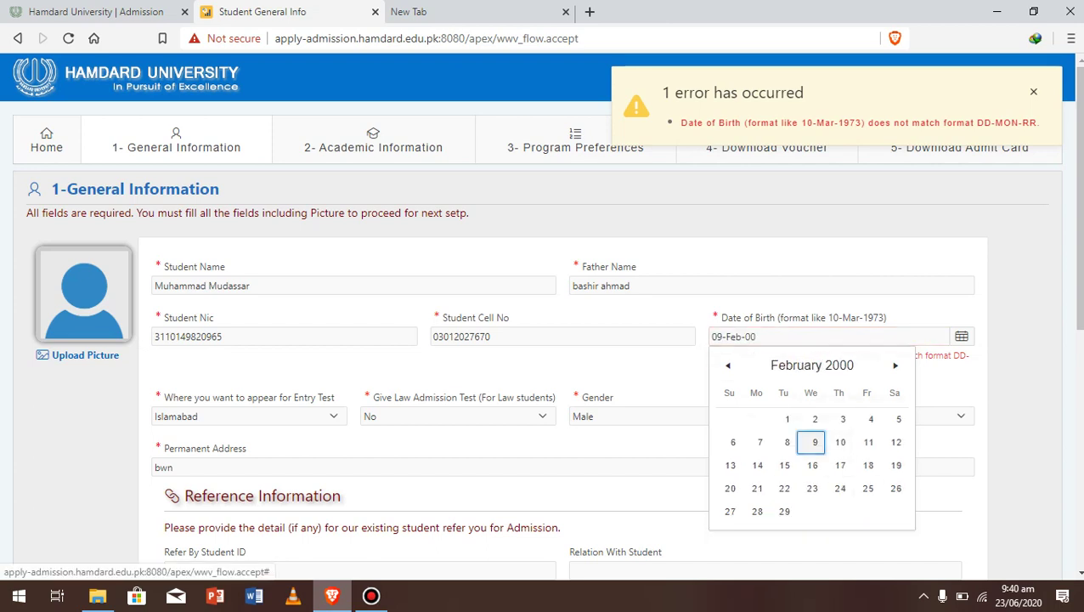
pyautogui.scroll(-3, 546, 340)
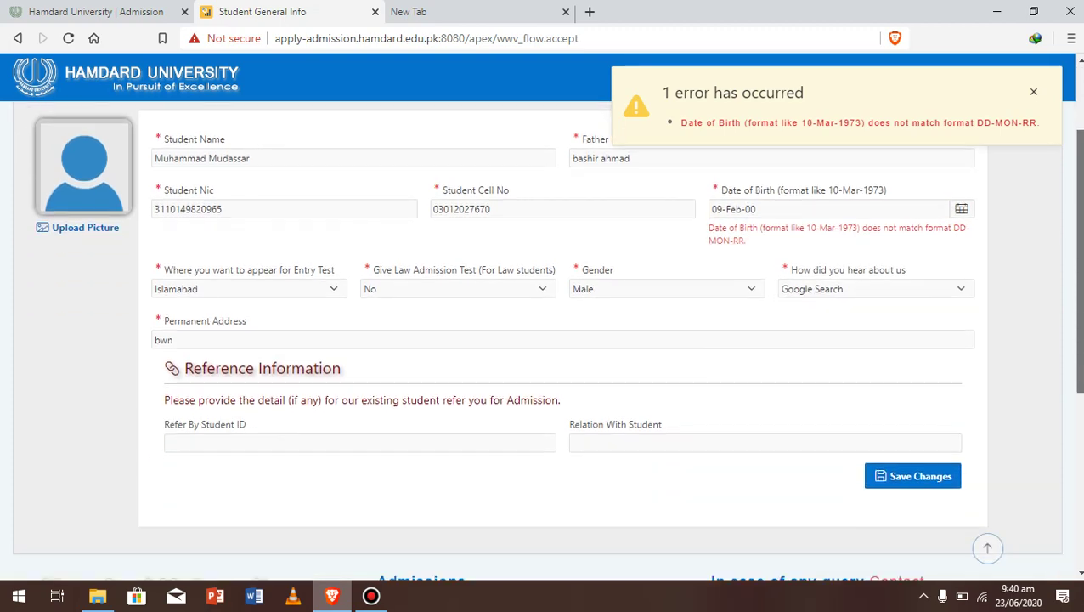
# Step: Save General Information (Action Processed), then bring up the Student Picture Management dialog
pyautogui.click(913, 372)
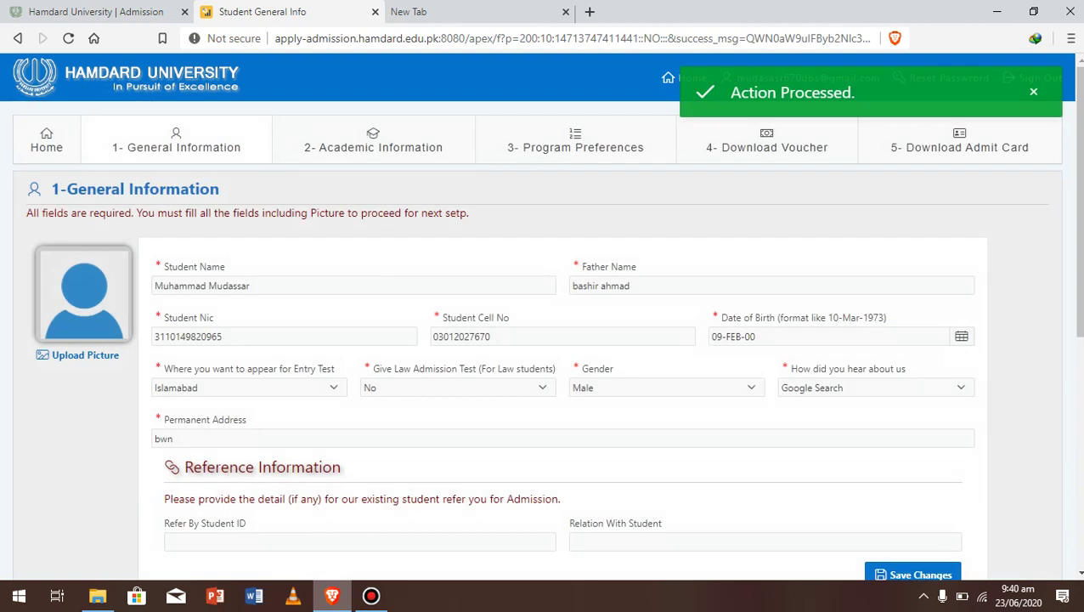
pyautogui.moveTo(1078, 221)
pyautogui.mouseDown()
pyautogui.moveTo(1079, 292)
pyautogui.moveTo(1079, 204)
pyautogui.mouseUp()
pyautogui.click(374, 143)
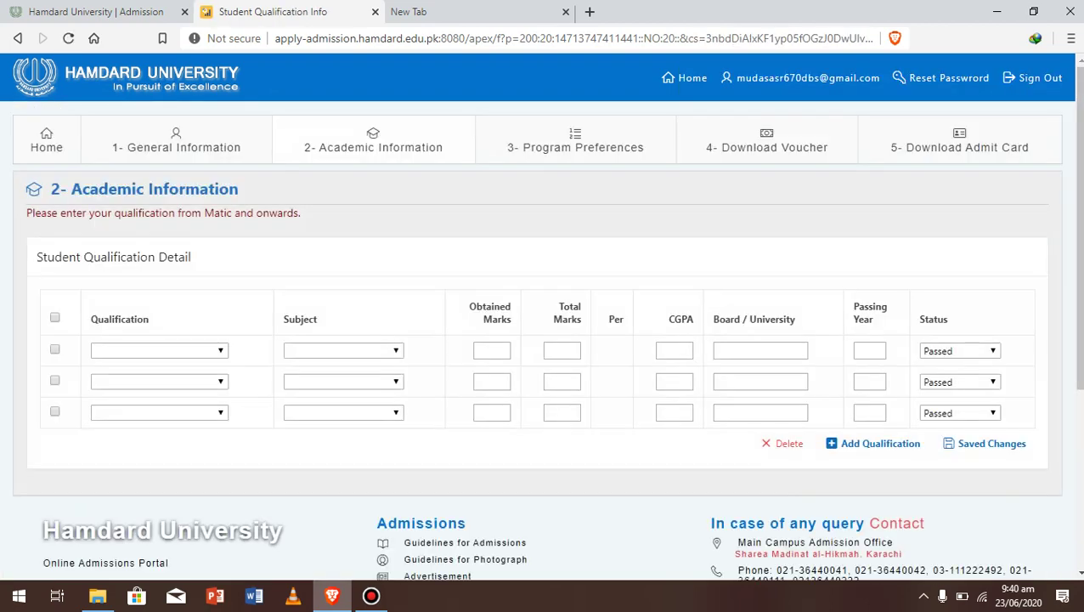
pyautogui.click(176, 143)
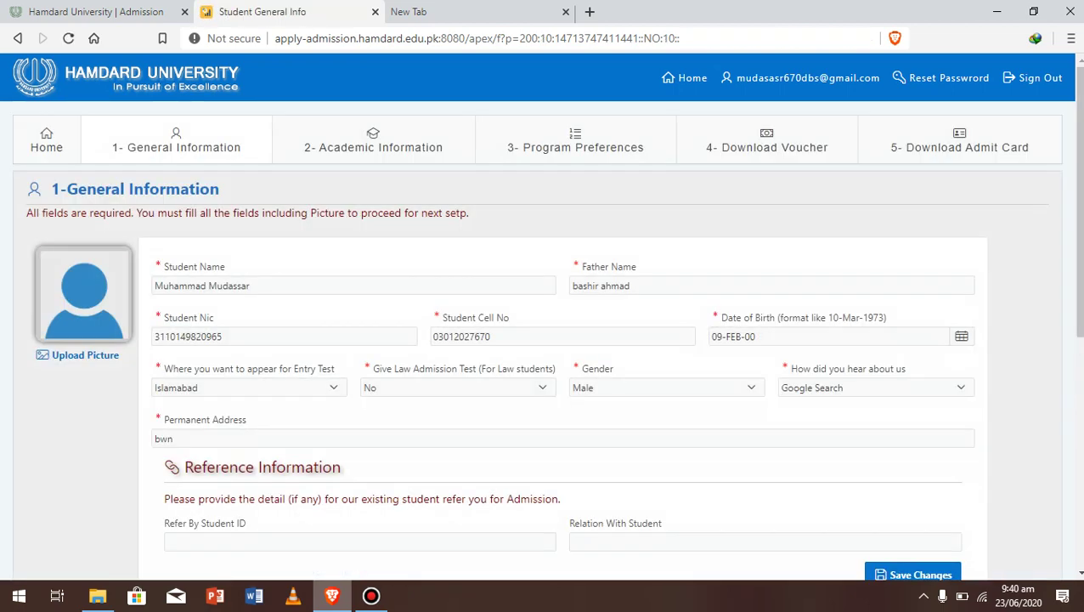
pyautogui.click(81, 355)
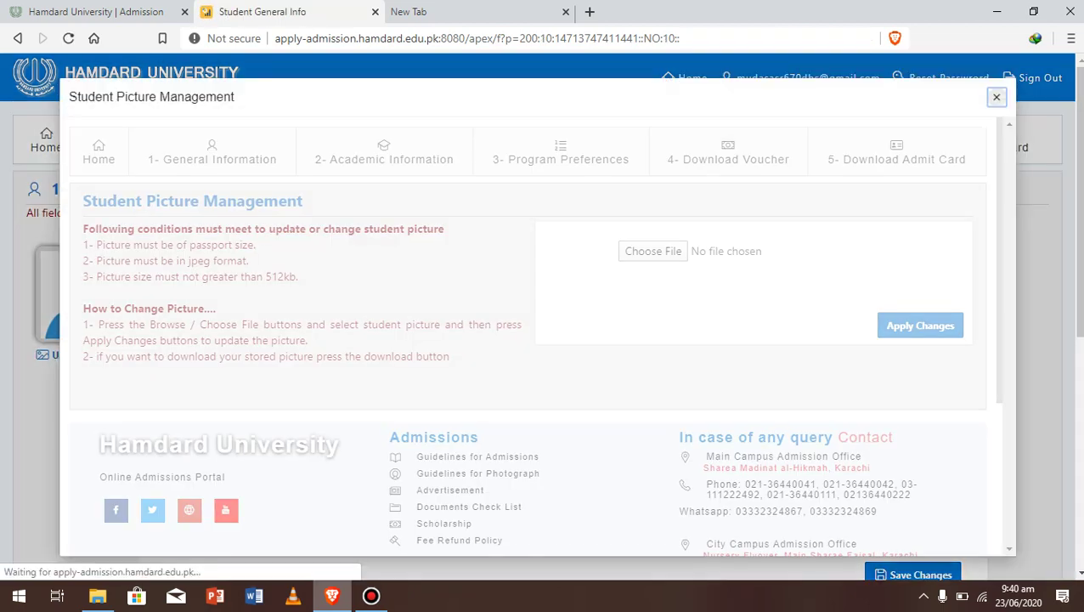
# Step: Upload IMG_20200302_163739_258 as the student picture and apply it
pyautogui.click(652, 251)
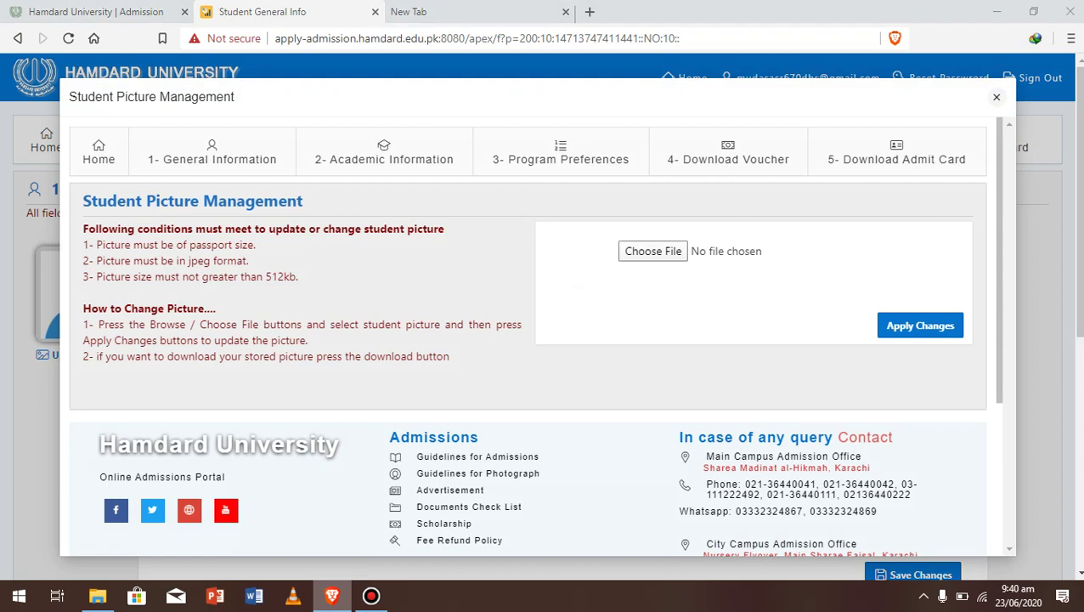
pyautogui.scroll(-3, 306, 191)
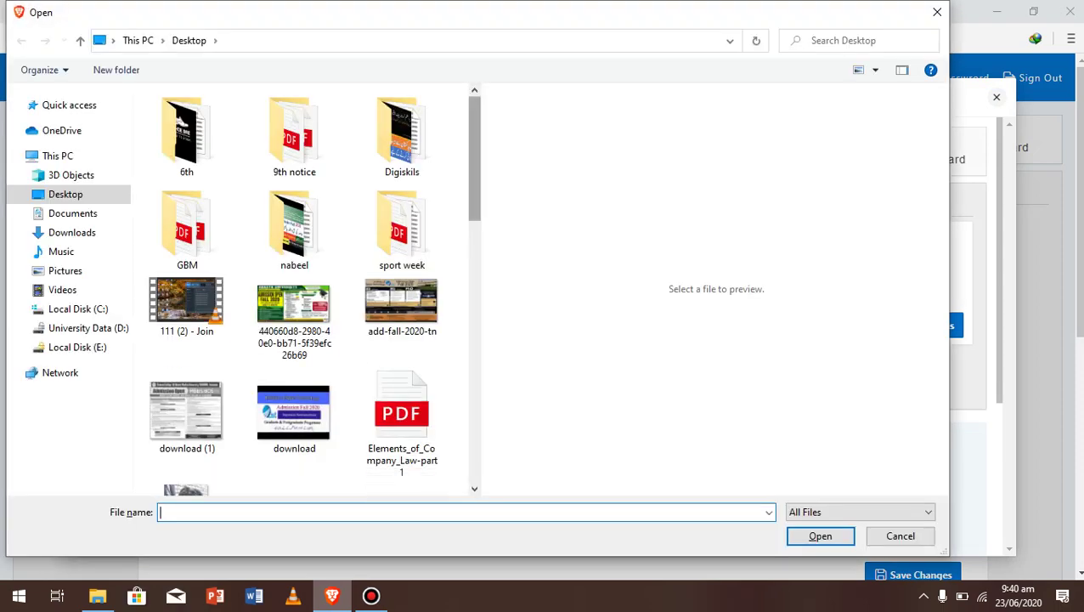
pyautogui.click(186, 340)
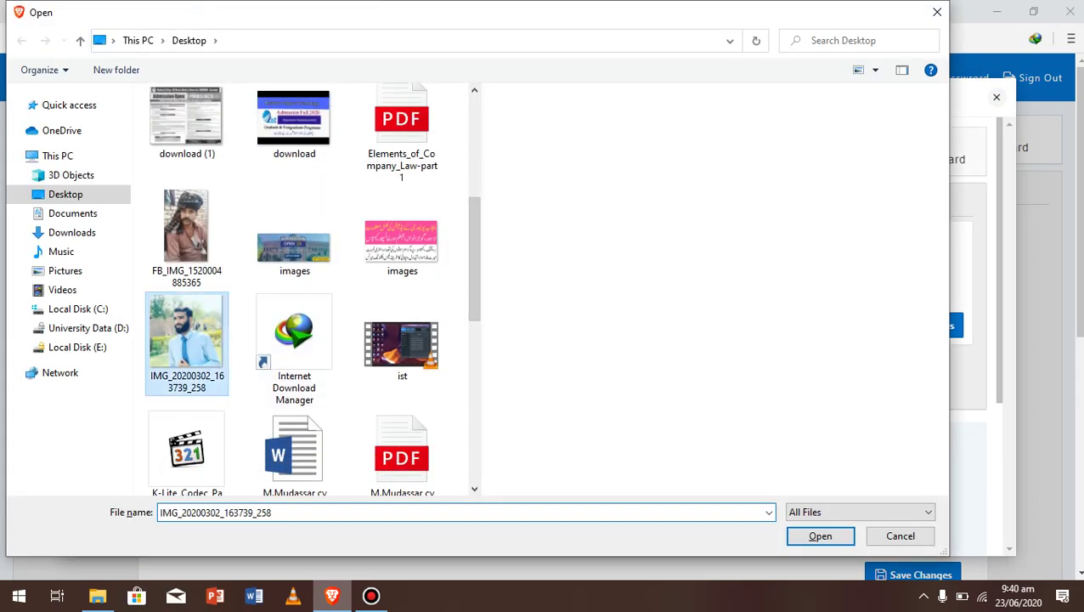
pyautogui.press('Return')
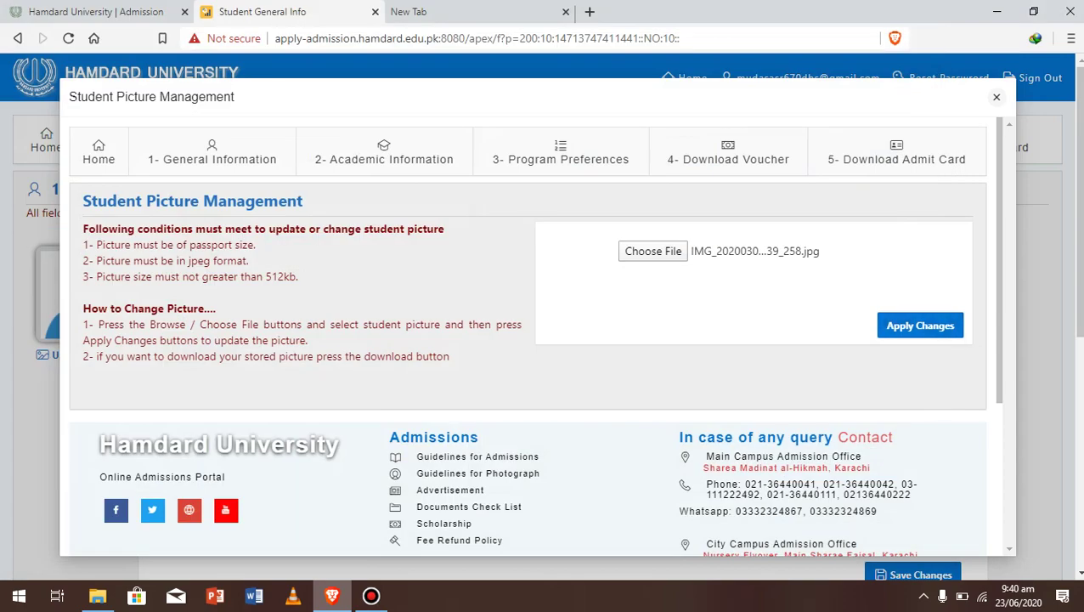
pyautogui.click(920, 325)
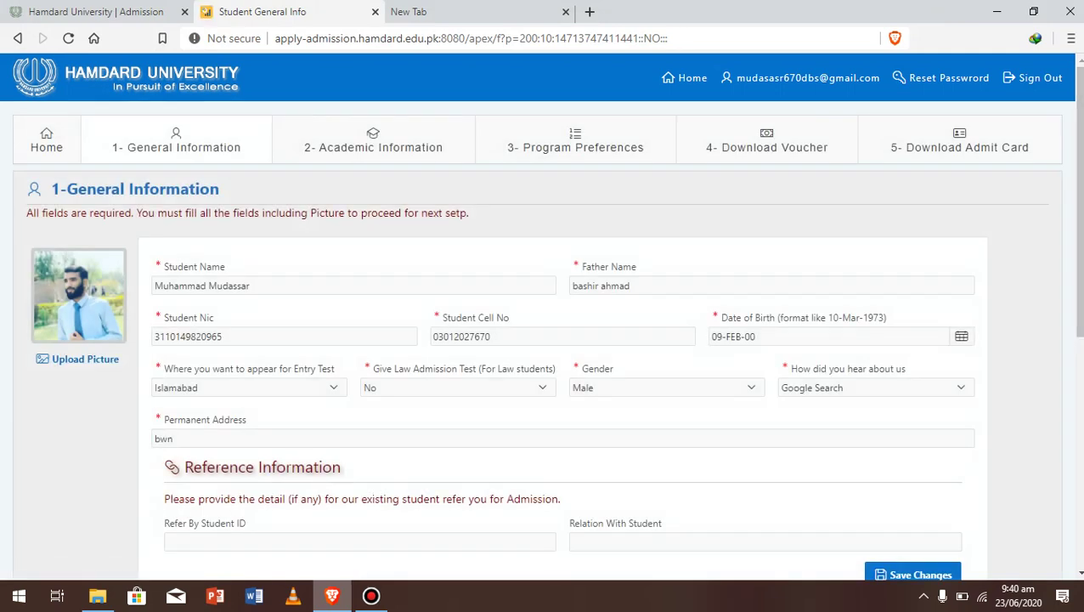
# Step: Save the General Information form again with the new photo
pyautogui.click(913, 574)
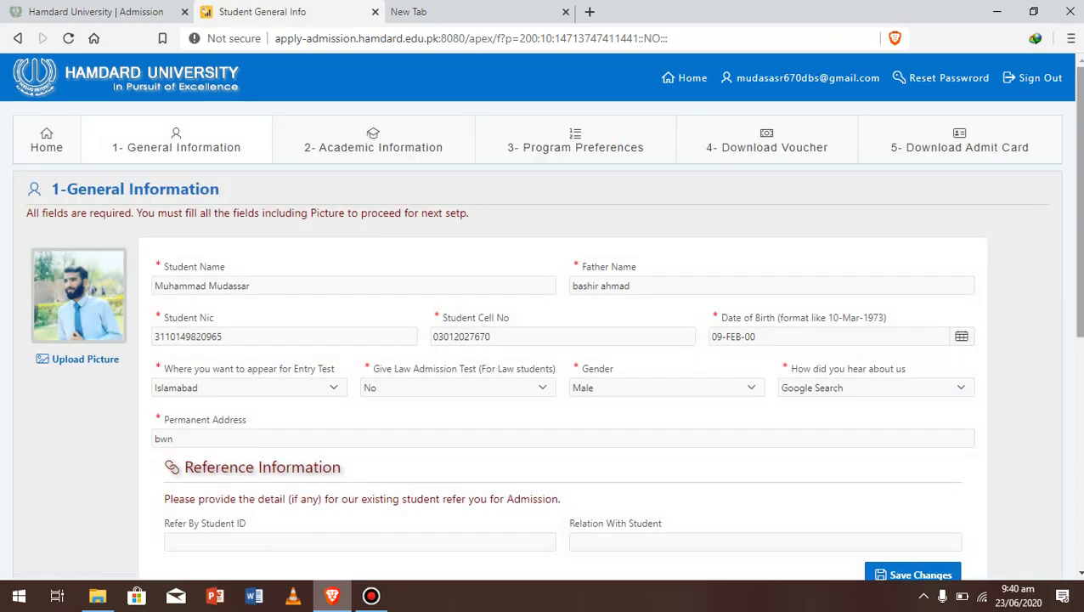
pyautogui.moveTo(1079, 202); pyautogui.dragTo(1080, 232)
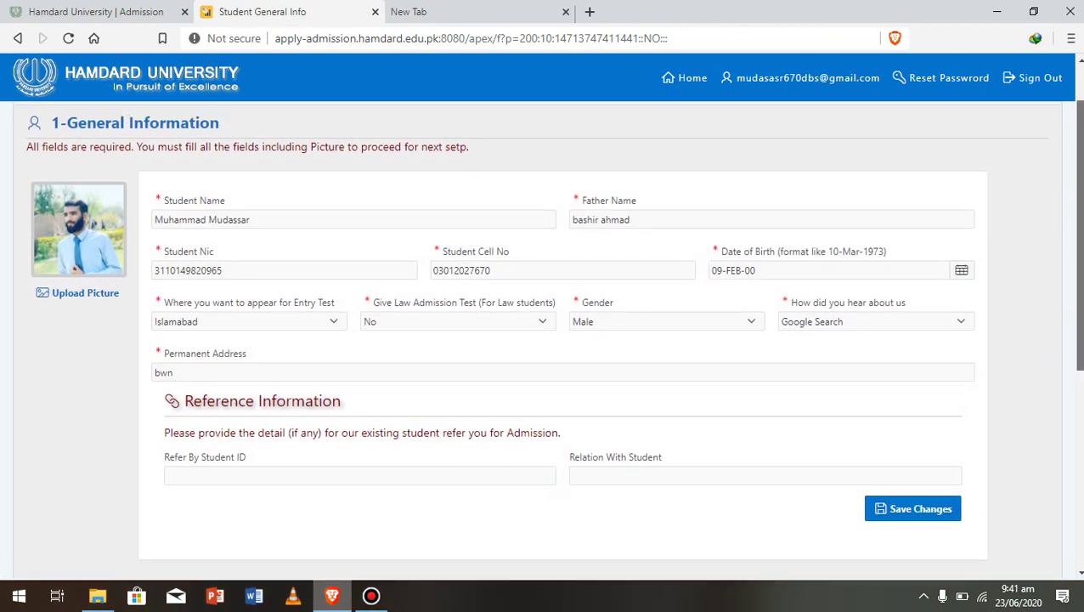
pyautogui.scroll(1, 374, 141)
# Step: In Academic Information, tick all qualification rows and set the first row to MATRIC
pyautogui.click(374, 140)
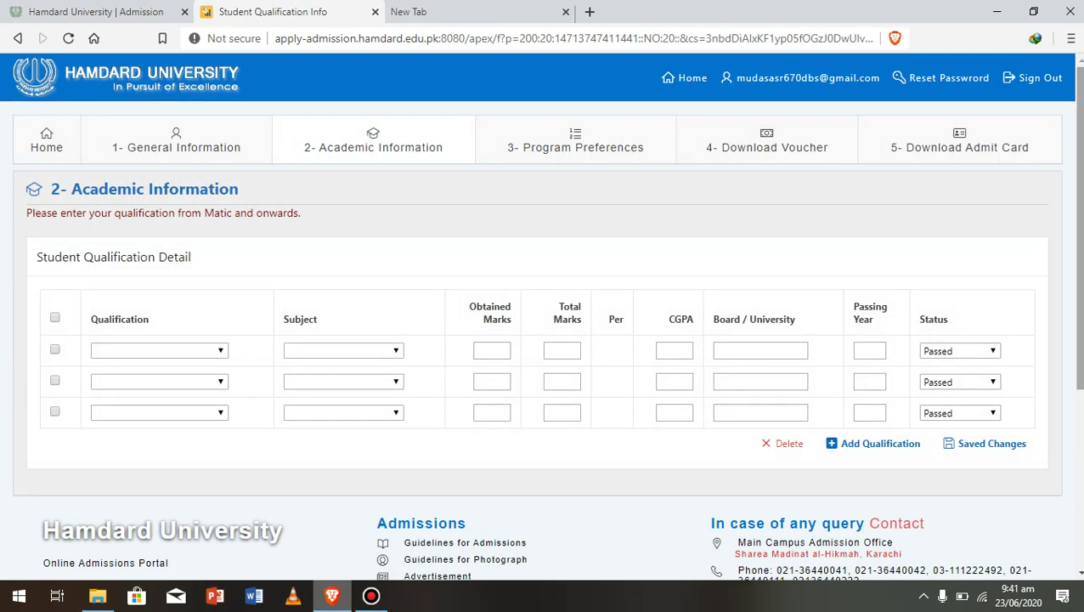
pyautogui.moveTo(1080, 212); pyautogui.dragTo(1080, 229)
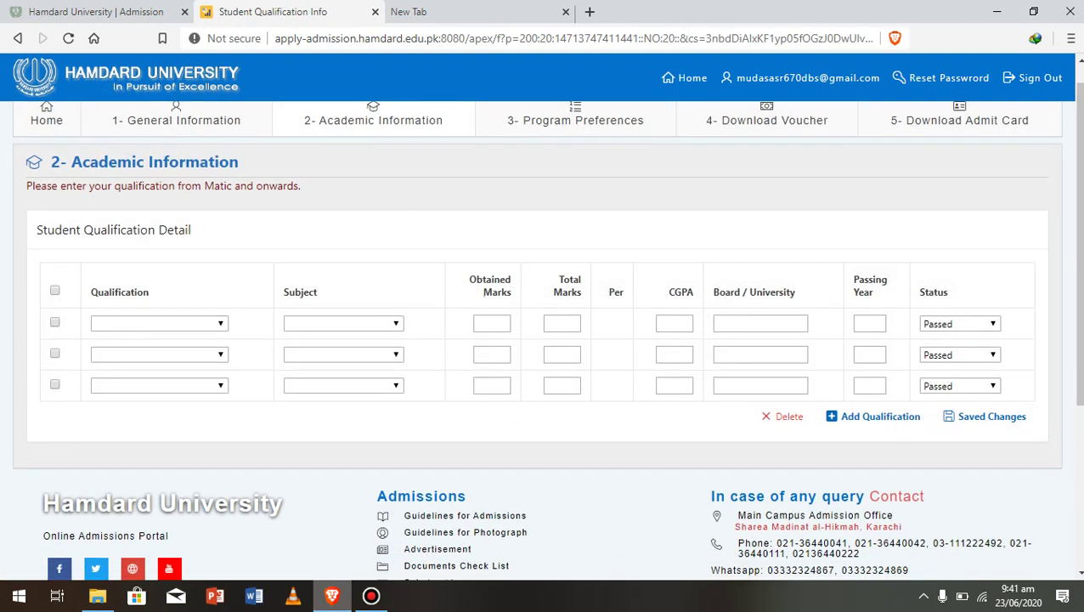
pyautogui.click(55, 291)
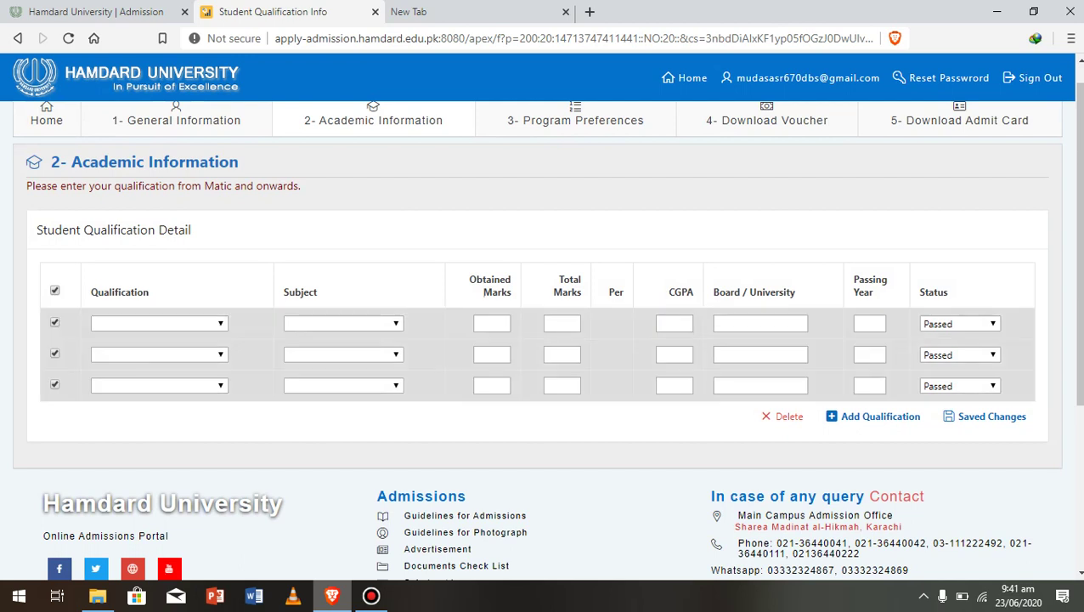
pyautogui.click(159, 323)
pyautogui.scroll(-2, 153, 179)
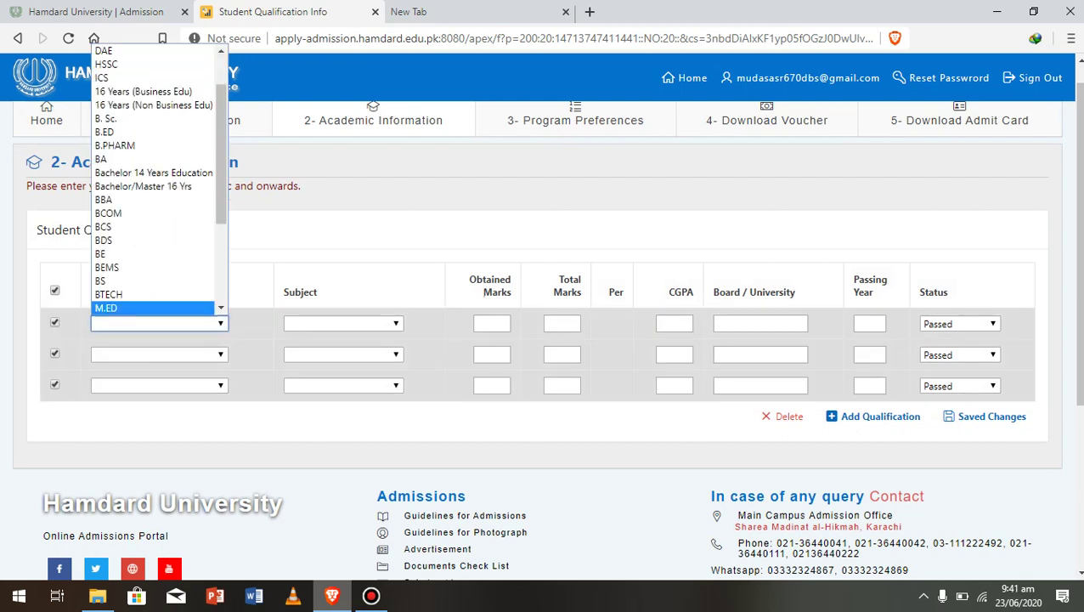
pyautogui.press('Down')
pyautogui.press('Up')
pyautogui.press('Up')
pyautogui.press('Up')
pyautogui.press('Up')
pyautogui.press('Up')
pyautogui.press('Up')
pyautogui.press('Up')
pyautogui.press('Up')
pyautogui.press('Up')
pyautogui.press('Up')
pyautogui.press('Up')
pyautogui.press('Up')
pyautogui.press('Up')
pyautogui.press('Up')
pyautogui.press('Up')
pyautogui.press('Up')
pyautogui.press('Up')
pyautogui.press('Up')
pyautogui.press('Up')
pyautogui.press('Up')
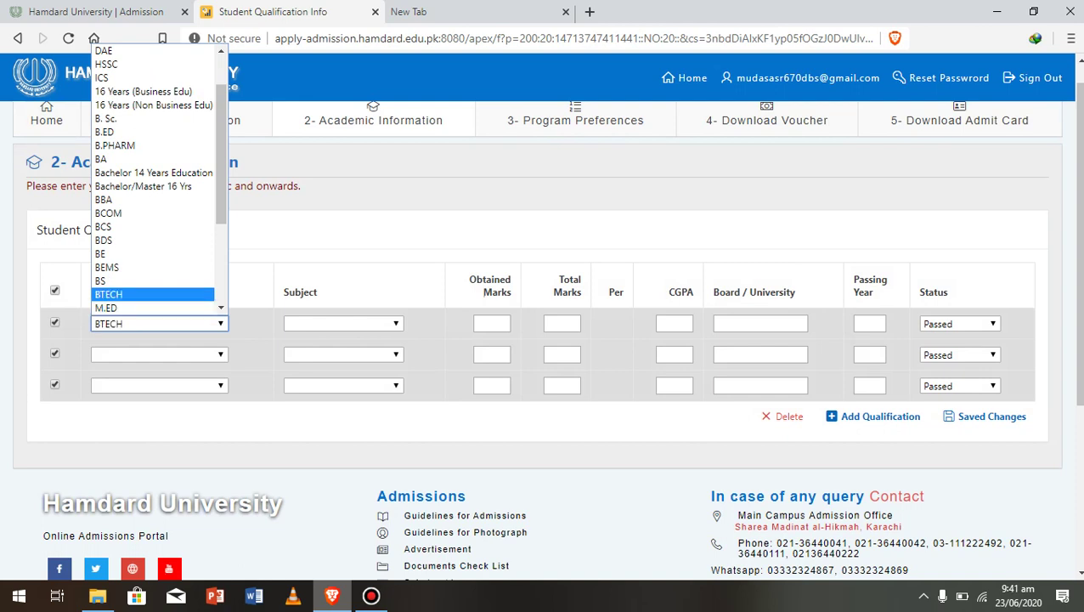
pyautogui.press('Down')
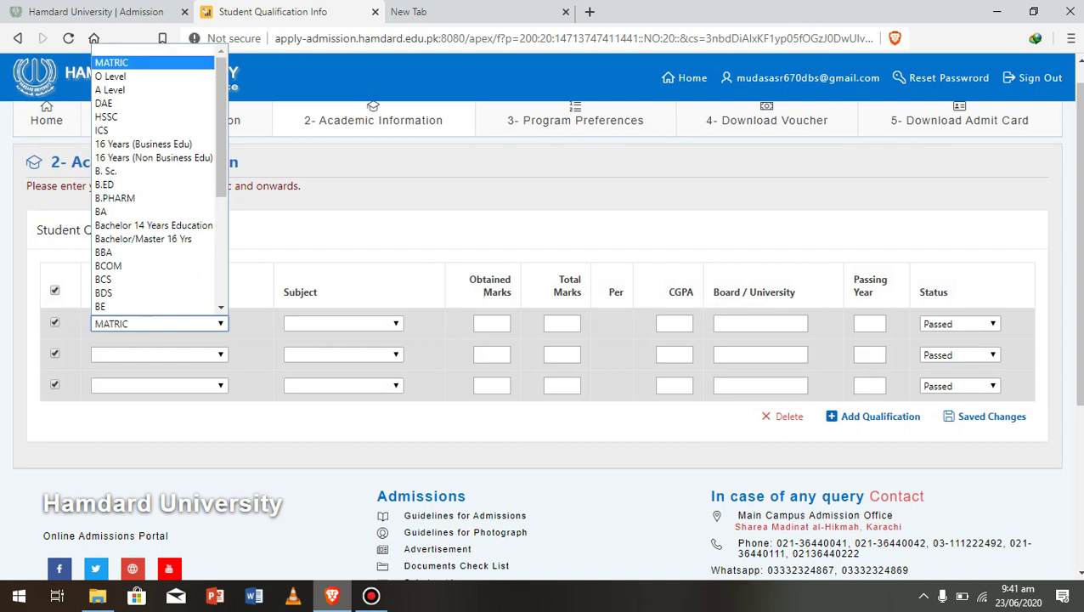
pyautogui.press('Return')
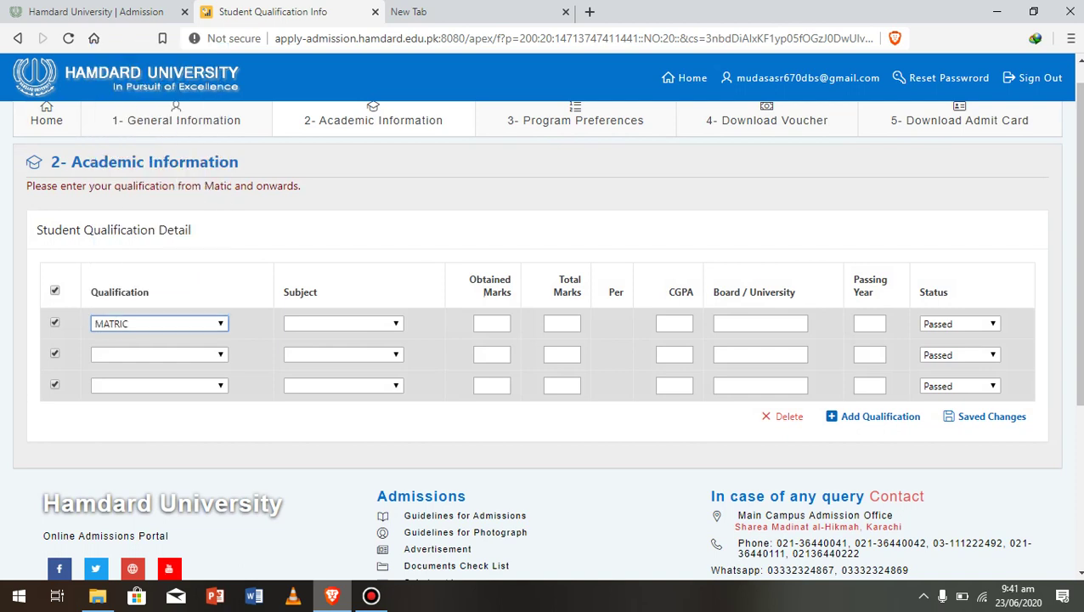
# Step: Set the MATRIC row's subject to Computer Science
pyautogui.press('Tab')
pyautogui.hotkey('alt', 'Down')
pyautogui.press('Down')
pyautogui.press('Down')
pyautogui.press('Down')
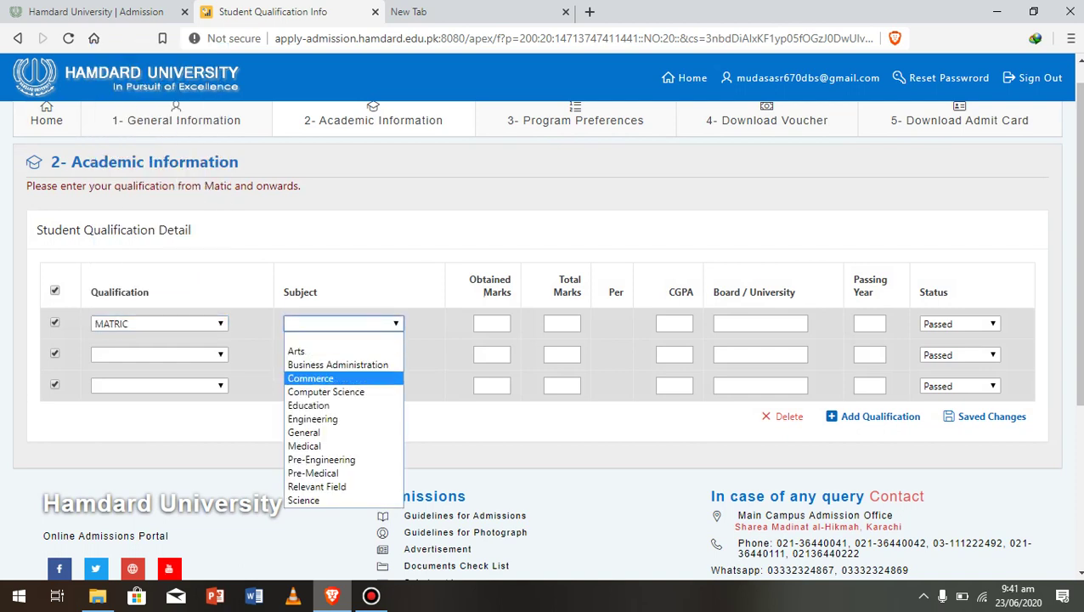
pyautogui.press('Down')
pyautogui.press('Return')
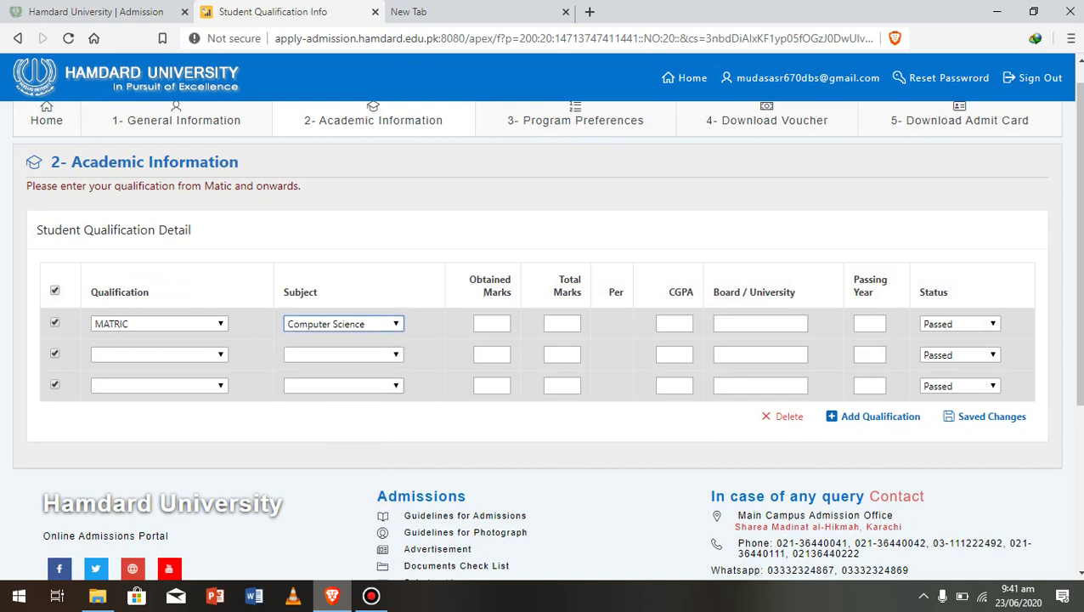
pyautogui.hotkey('alt', 'Down')
pyautogui.press('Down')
pyautogui.press('Down')
pyautogui.press('Down')
pyautogui.press('Down')
pyautogui.press('Down')
pyautogui.press('Up')
pyautogui.press('Up')
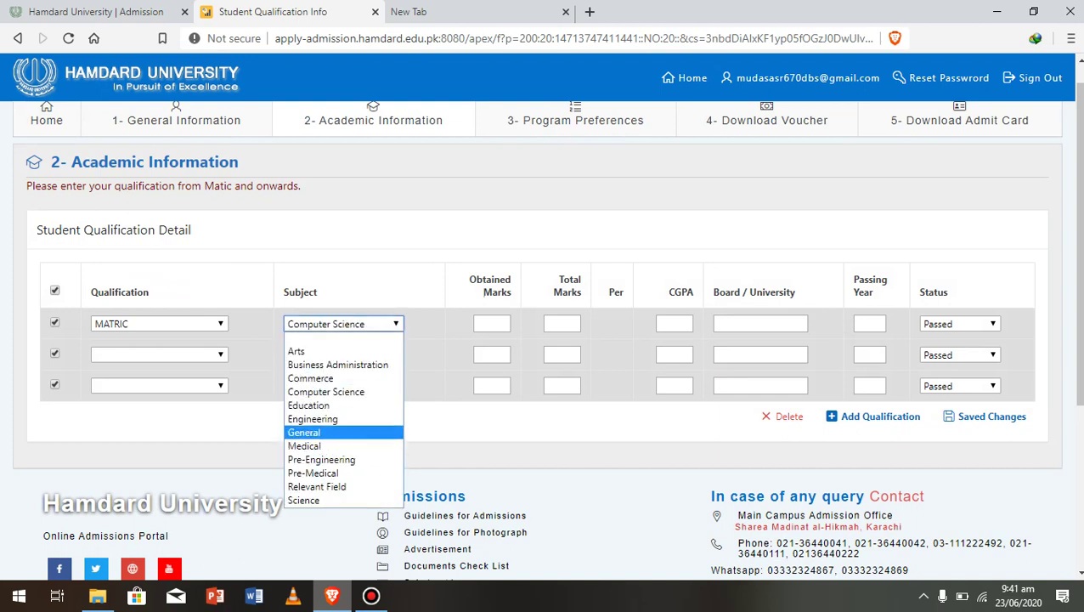
pyautogui.press('Up')
pyautogui.press('Up')
pyautogui.press('Down')
pyautogui.press('Down')
pyautogui.press('Up')
pyautogui.press('Up')
pyautogui.press('Up')
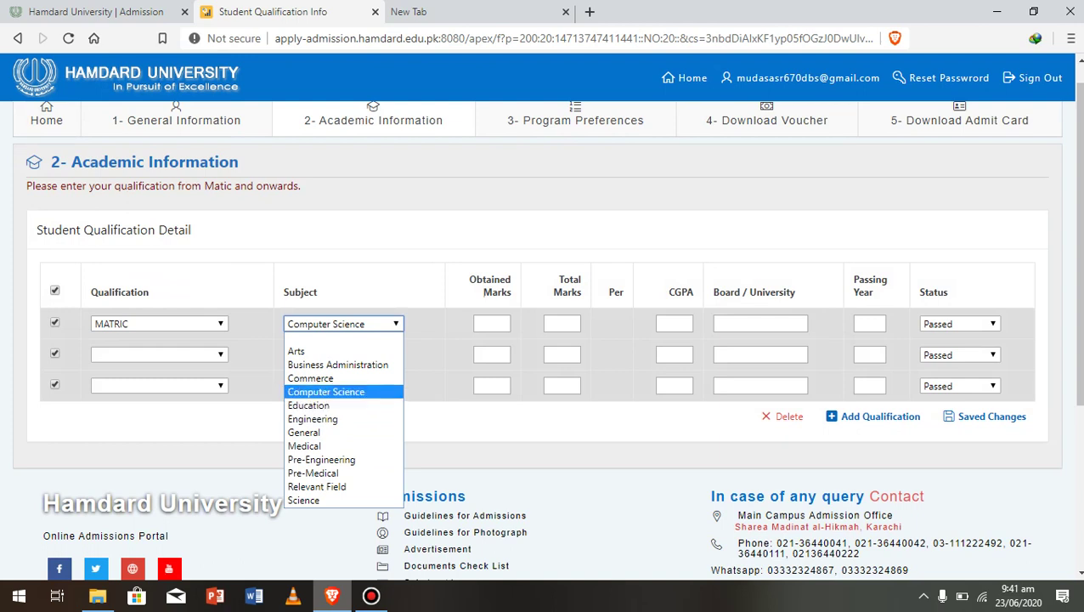
pyautogui.click(326, 391)
# Step: Enter 989 obtained marks, board 'A' and passing year 2015 for the MATRIC row
pyautogui.click(492, 323)
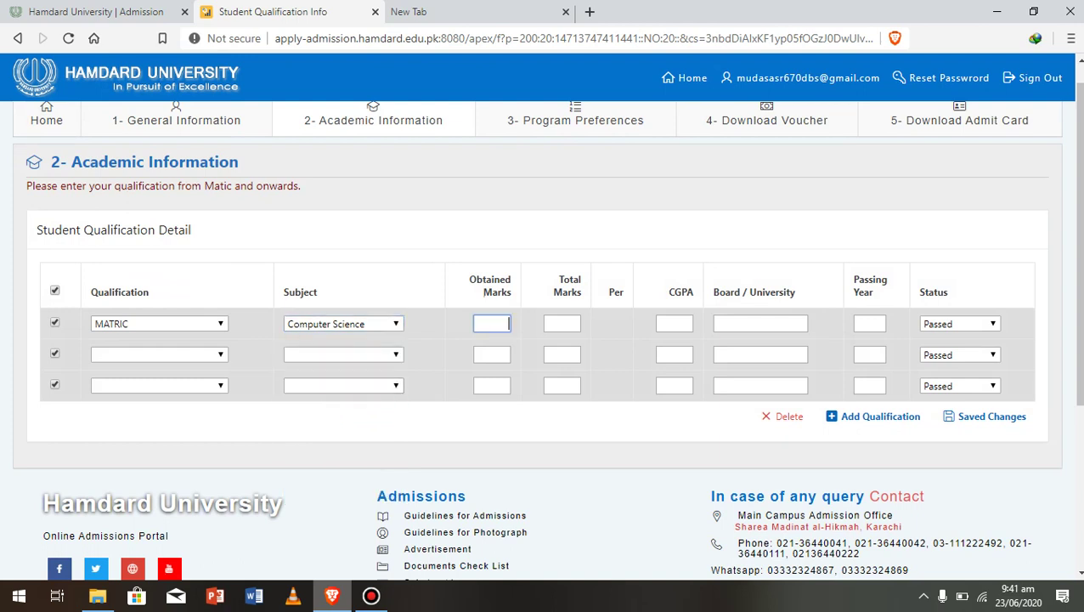
pyautogui.write('989')
pyautogui.click(561, 324)
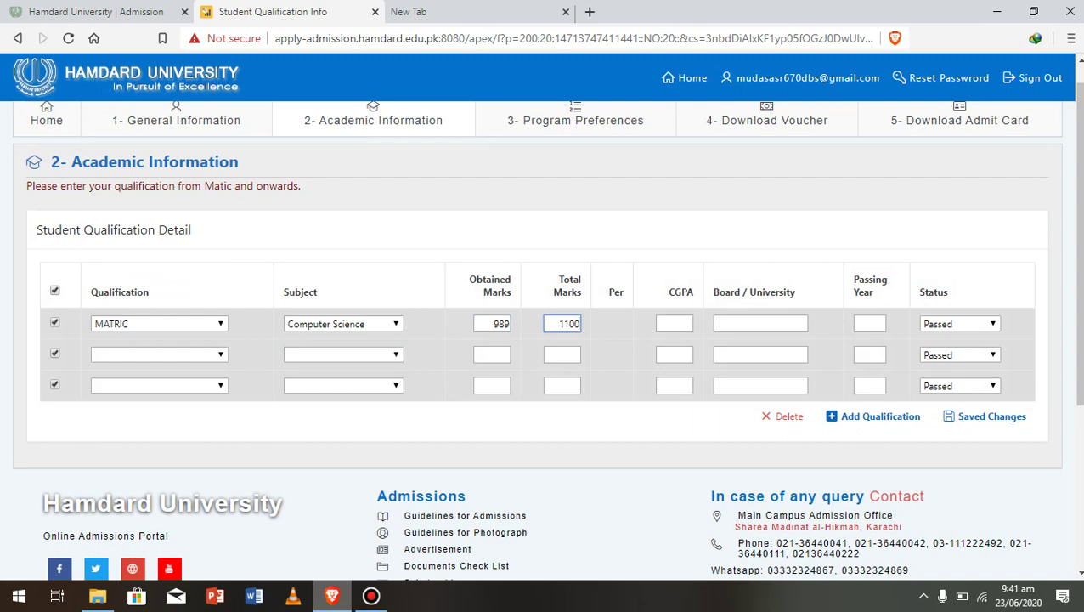
pyautogui.click(674, 324)
pyautogui.click(761, 323)
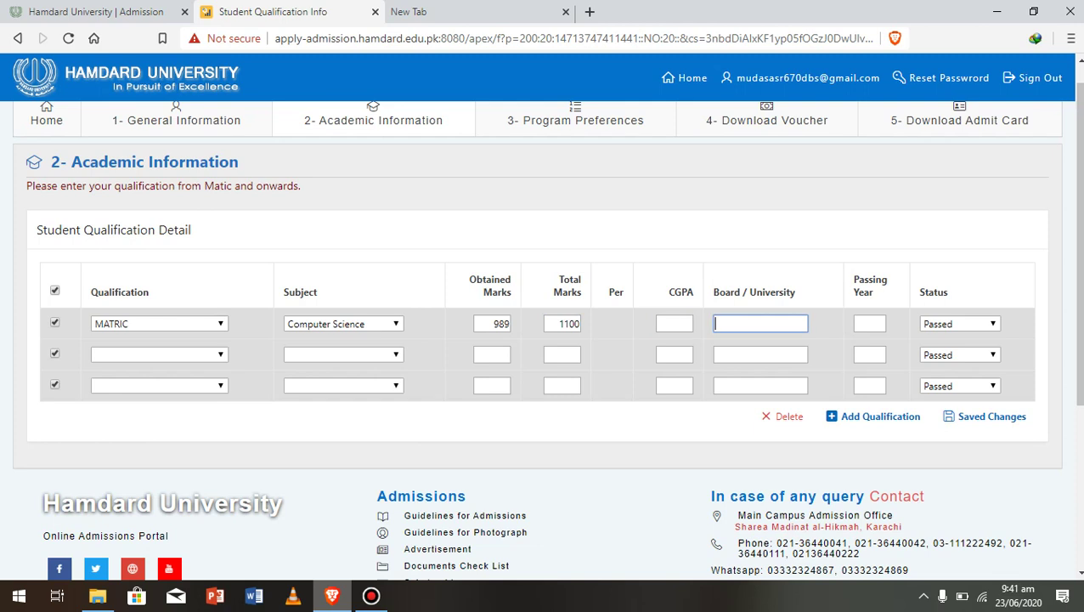
pyautogui.write('A')
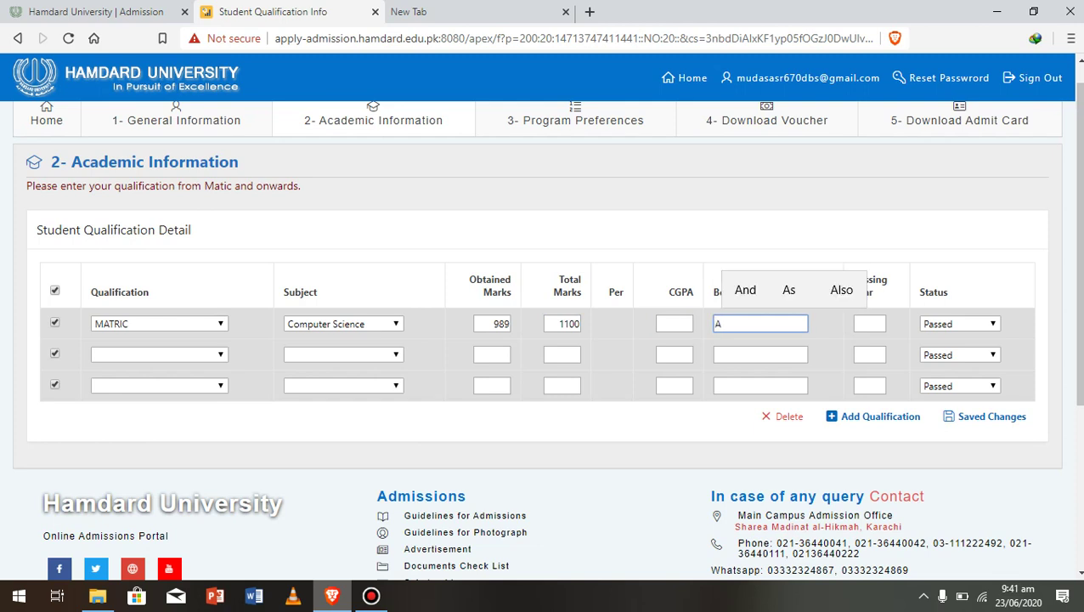
pyautogui.click(870, 323)
pyautogui.write('2015')
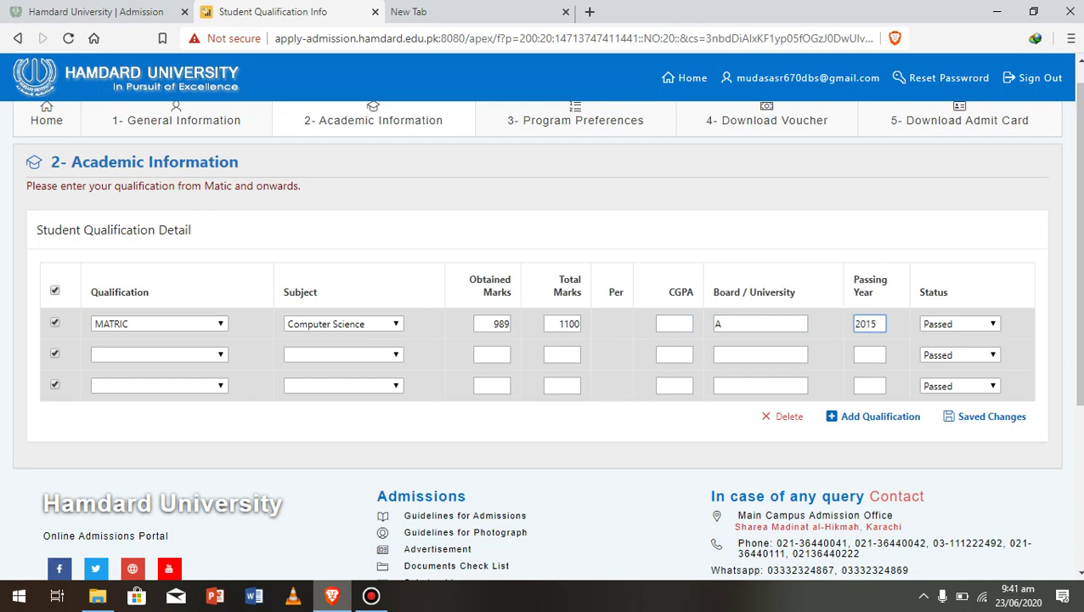
pyautogui.click(160, 354)
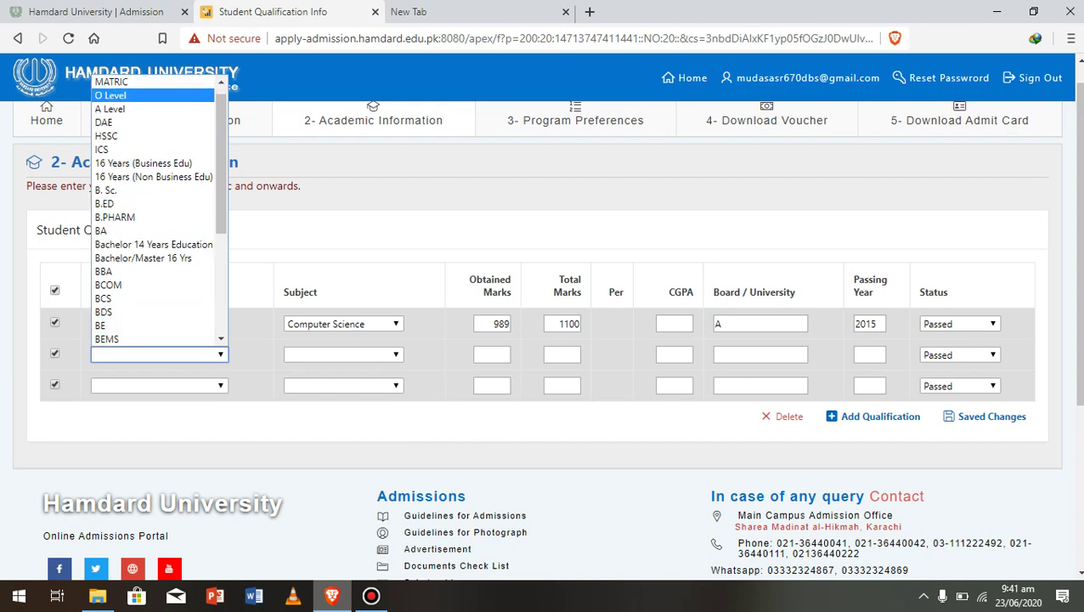
# Step: Set row 2 to HSSC, Pre-Engineering, with 892 of 1100 marks
pyautogui.click(106, 136)
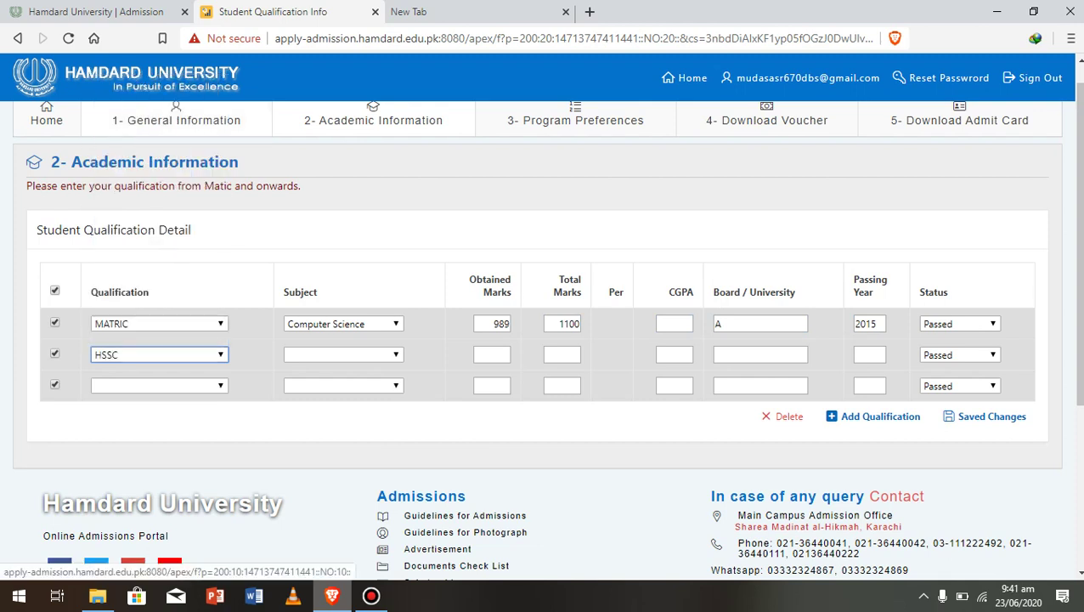
pyautogui.click(344, 354)
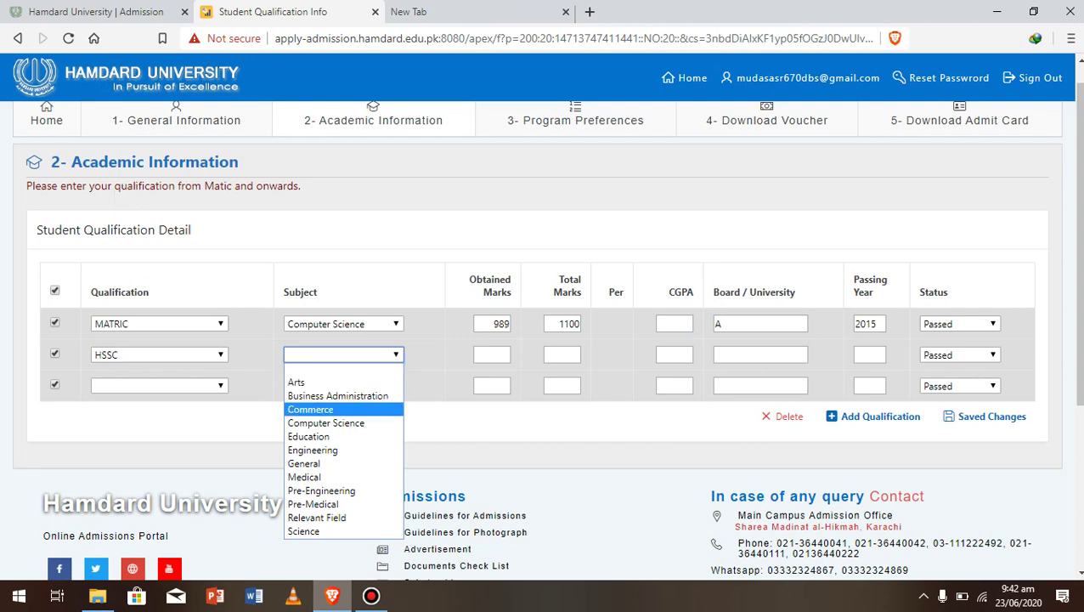
pyautogui.click(321, 490)
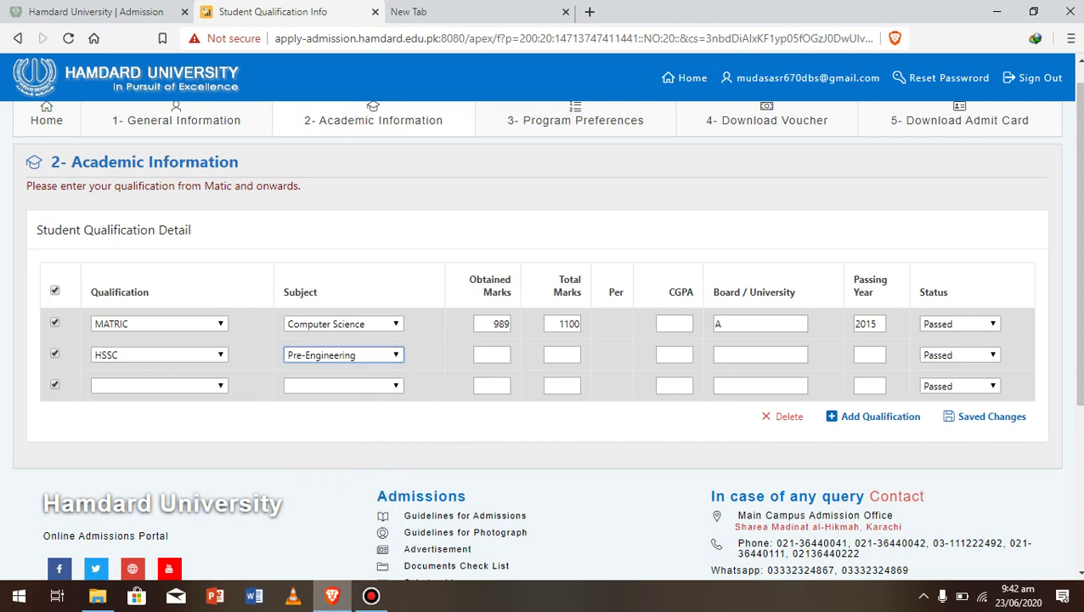
pyautogui.click(491, 354)
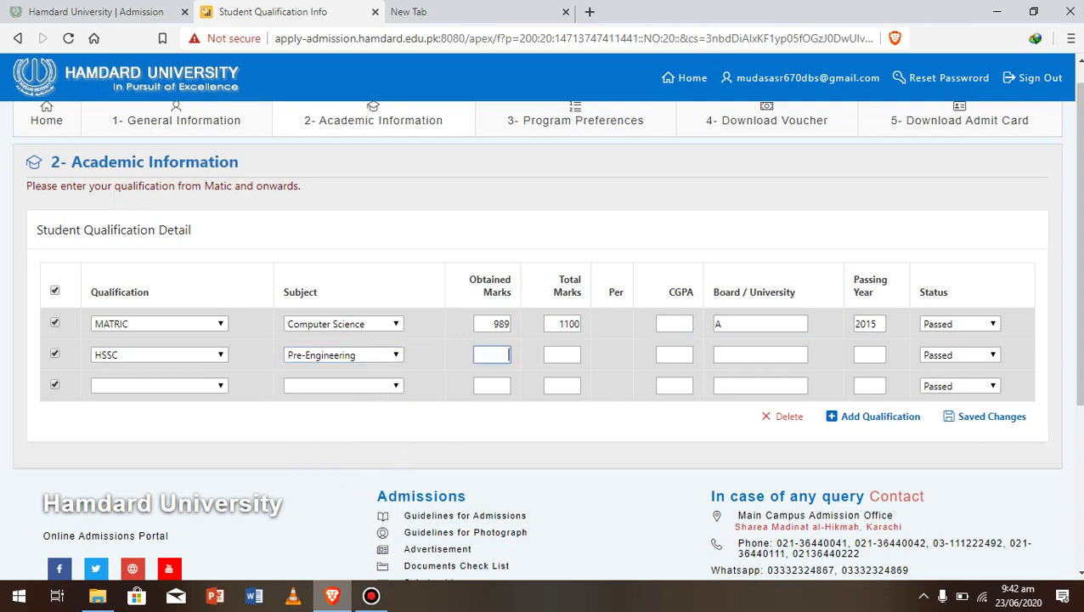
pyautogui.write('892')
pyautogui.press('Tab')
pyautogui.write('1100')
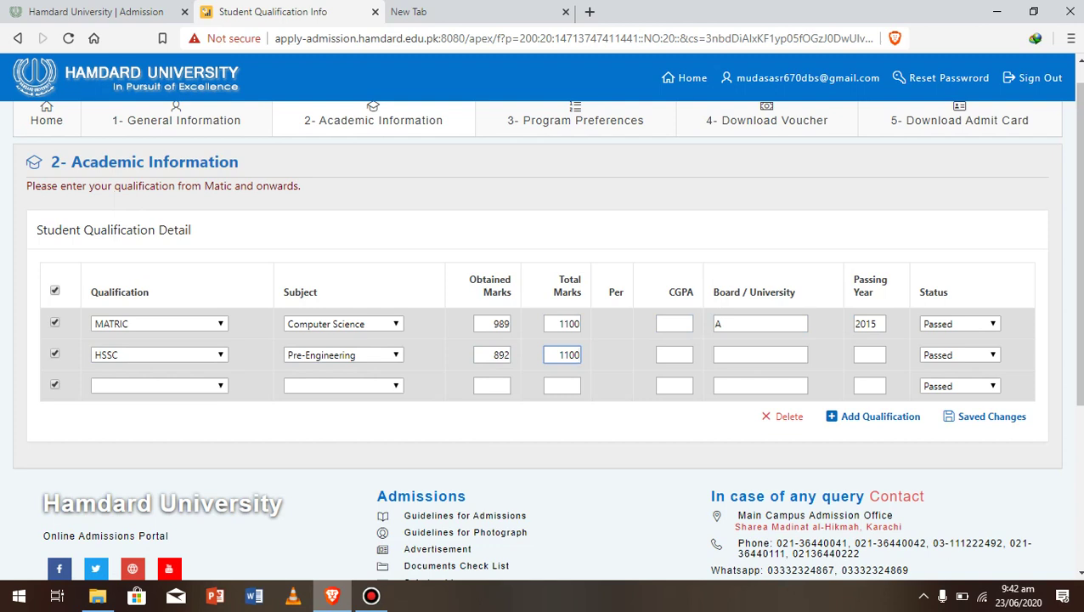
# Step: Change the MATRIC row's board to lahore and its CGPA to A
pyautogui.click(748, 323)
pyautogui.press('BackSpace')
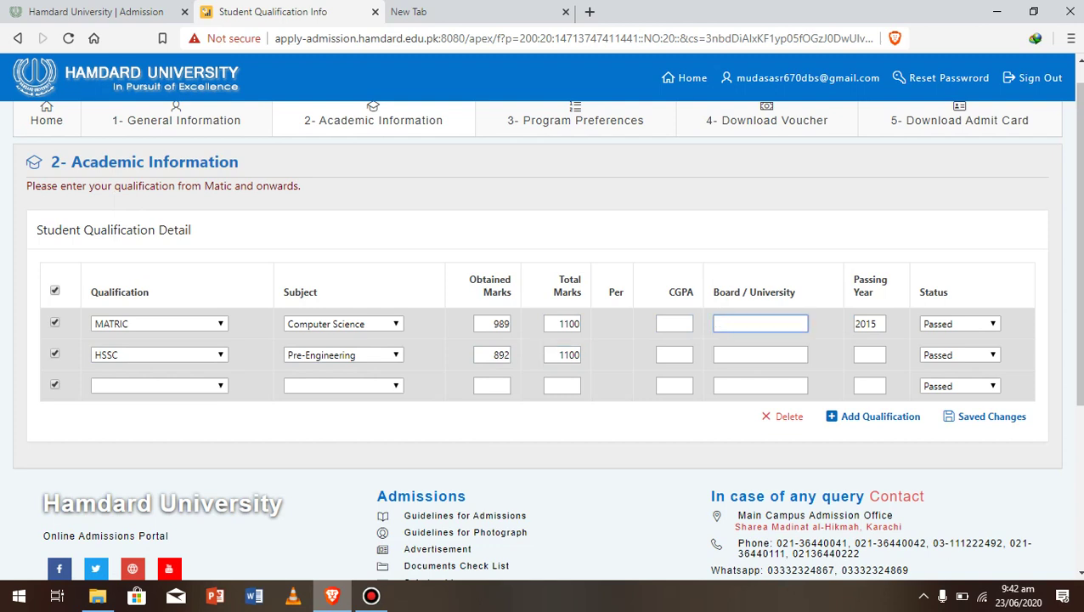
pyautogui.write('lahore')
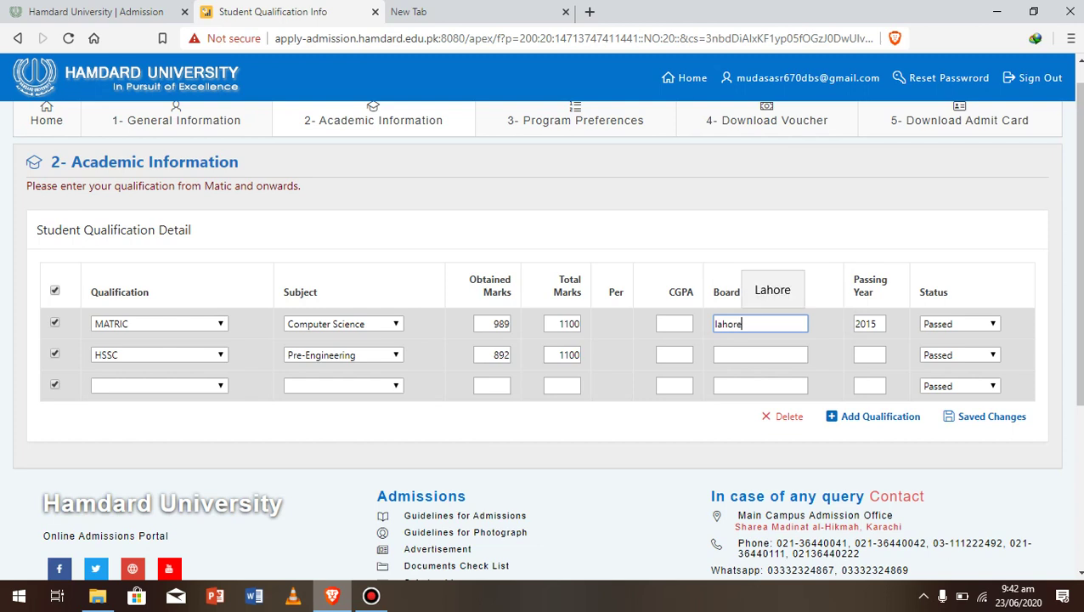
pyautogui.click(760, 355)
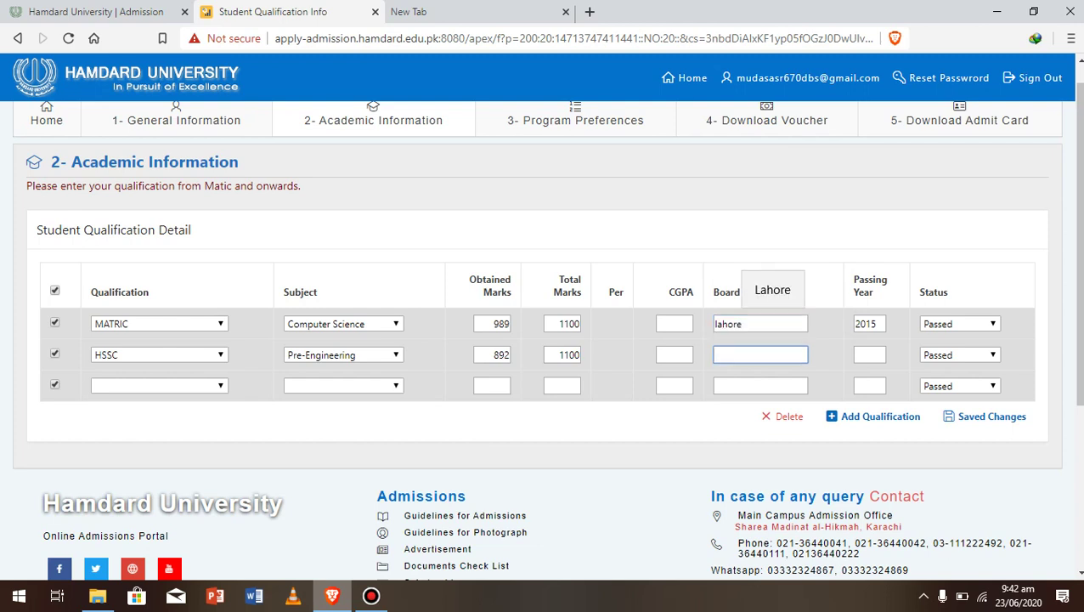
pyautogui.click(674, 323)
pyautogui.write('a')
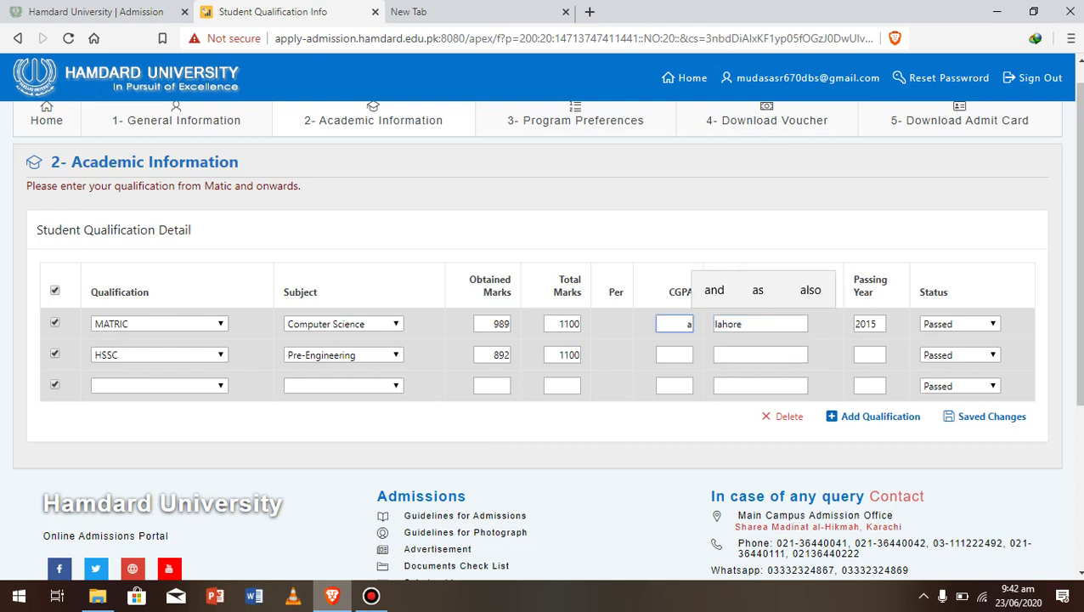
pyautogui.press('BackSpace')
pyautogui.write('A')
# Step: Give the HSSC row CGPA A, board lahore and passing year 2017, and uncheck row 3
pyautogui.click(674, 354)
pyautogui.write('A')
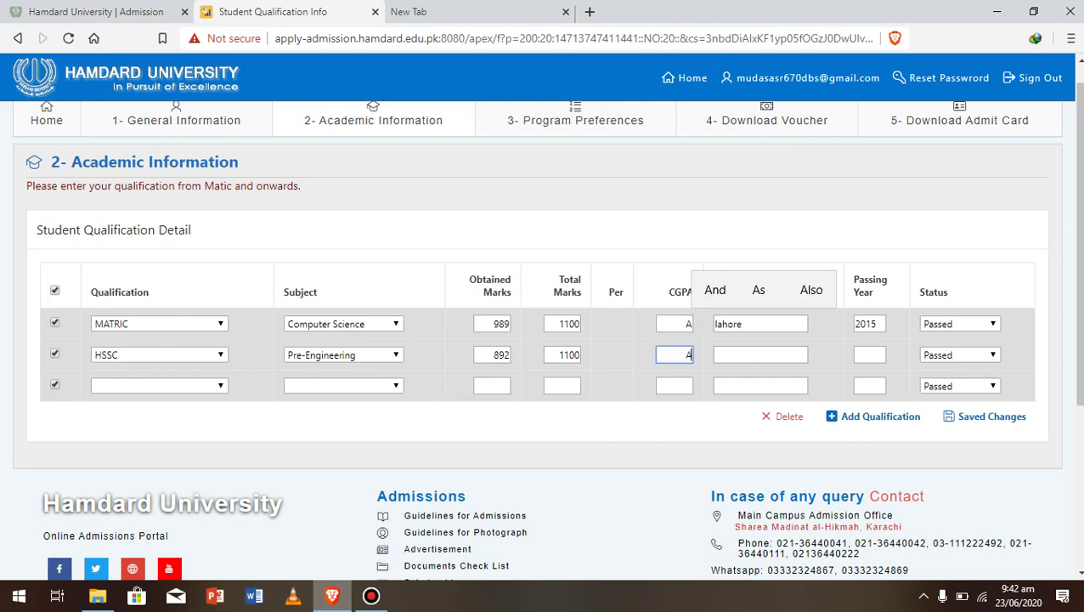
pyautogui.click(760, 354)
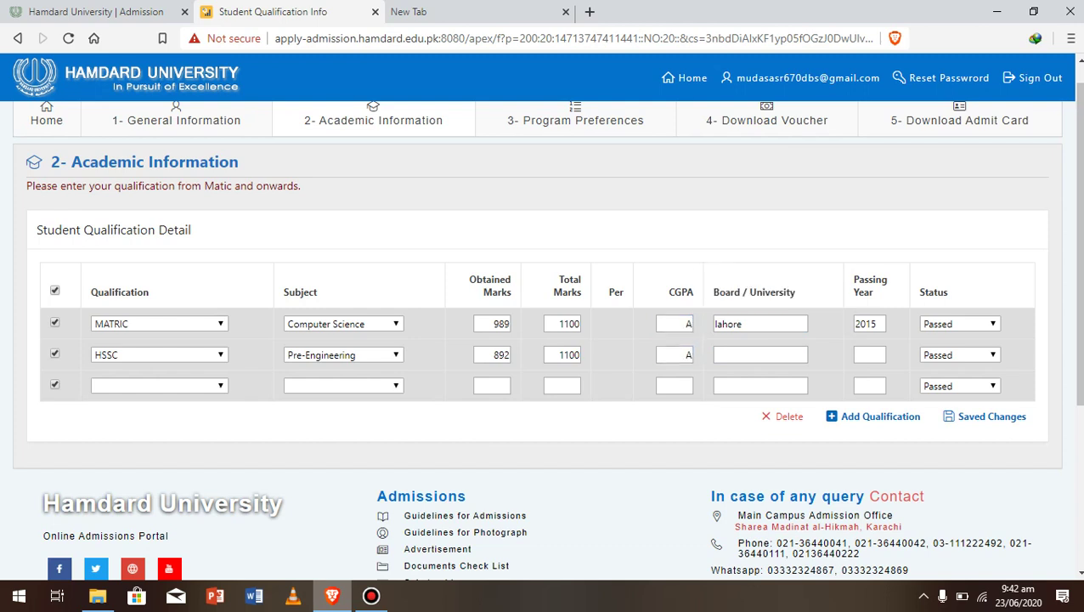
pyautogui.write('lahore')
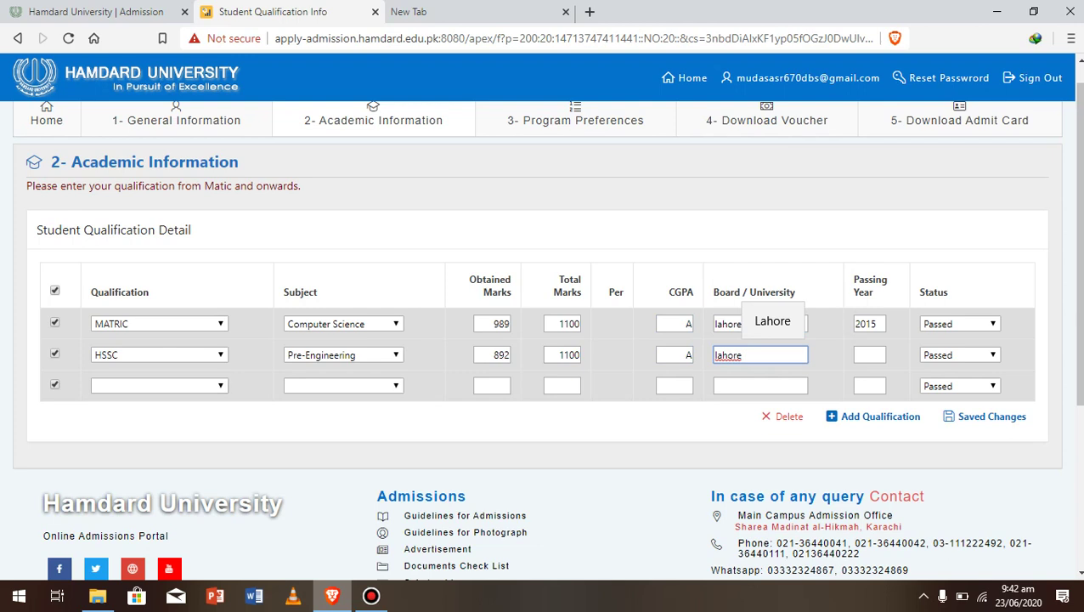
pyautogui.click(55, 384)
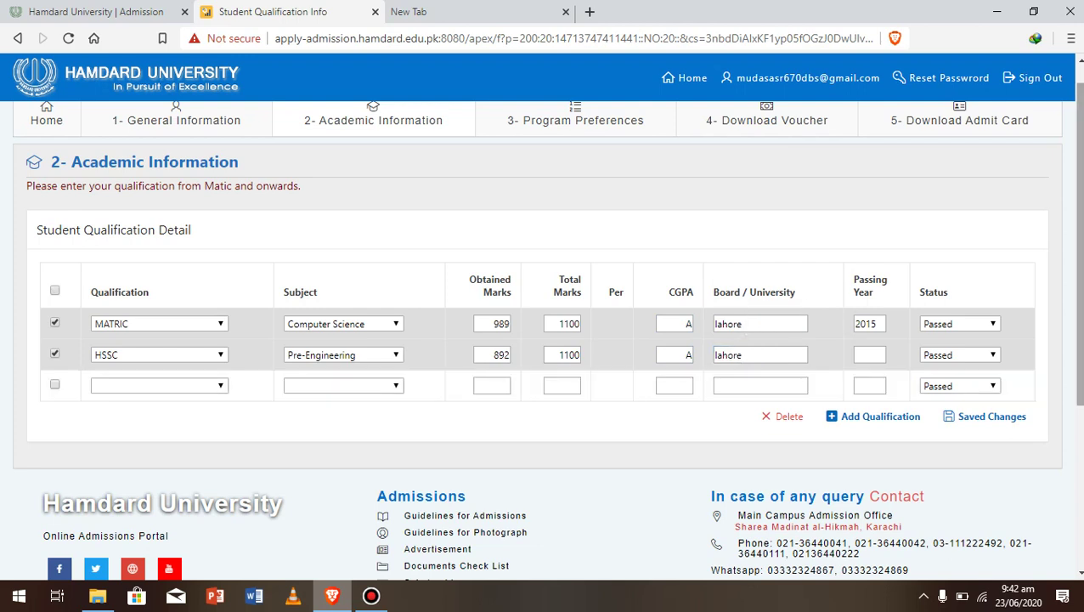
pyautogui.click(870, 354)
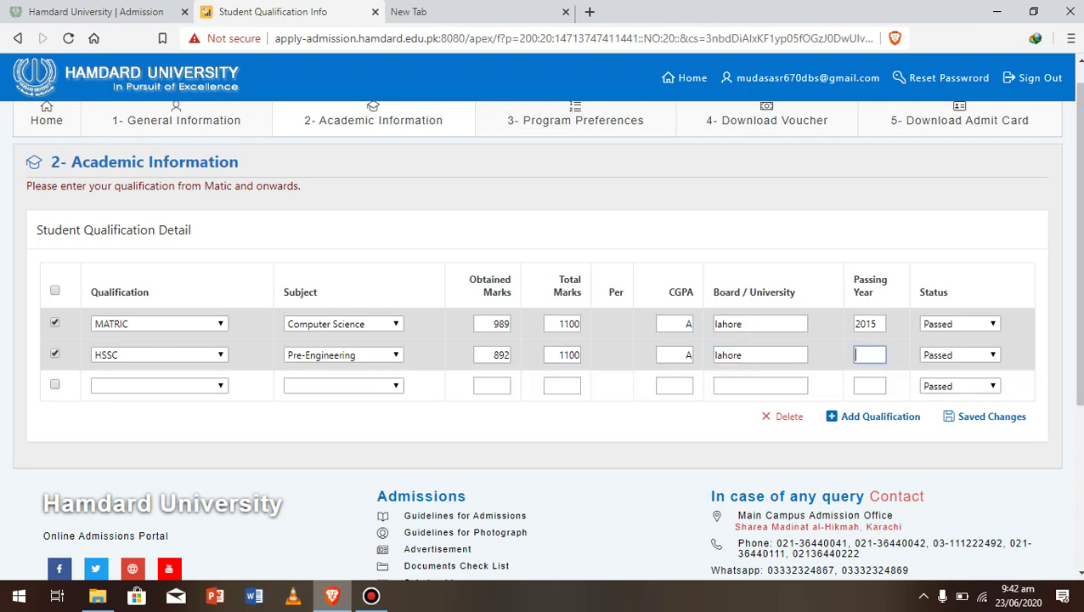
pyautogui.write('2017')
pyautogui.click(985, 416)
# Step: Try saving the qualifications, dismiss the validation error, and add a fourth row
pyautogui.click(986, 416)
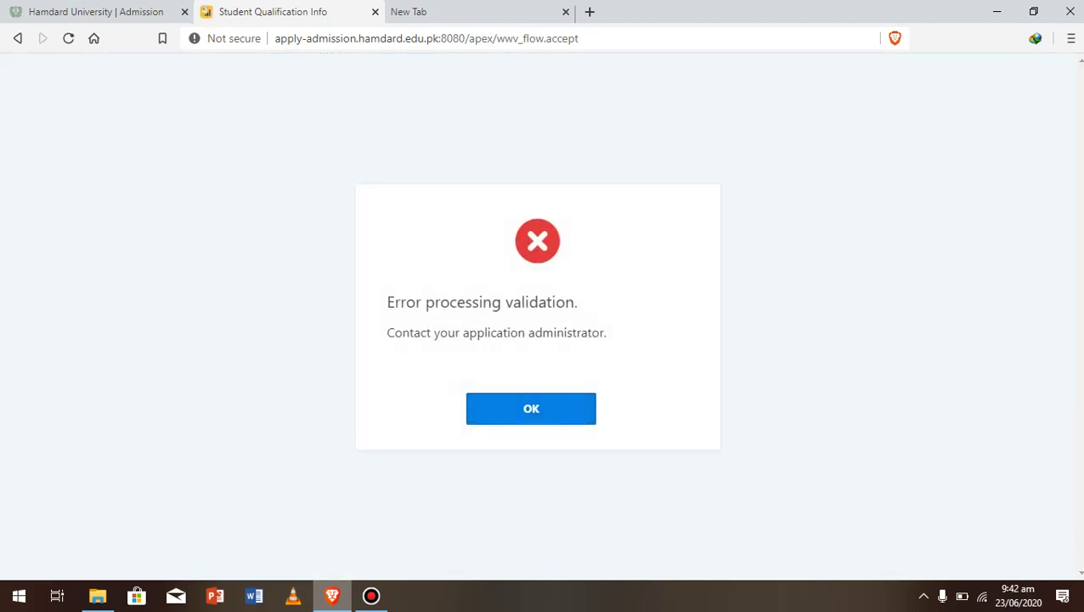
pyautogui.click(531, 408)
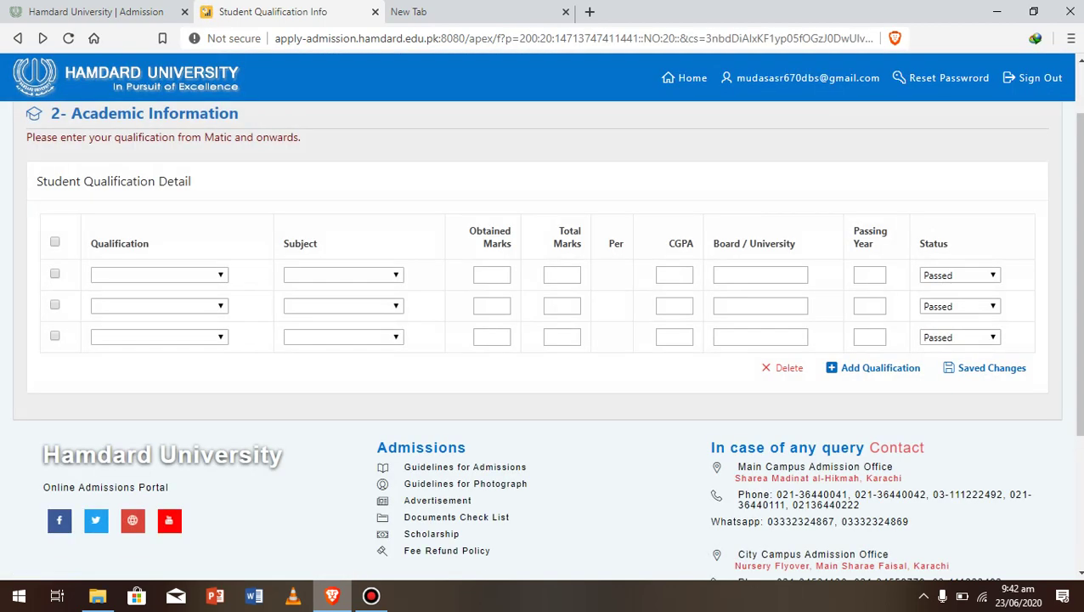
pyautogui.scroll(-1, 546, 340)
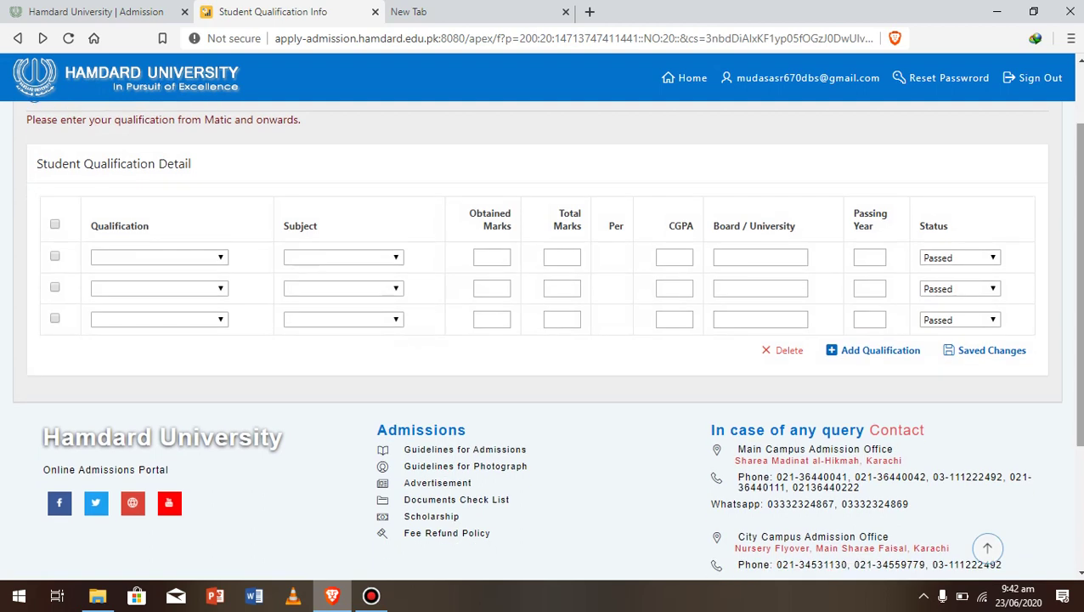
pyautogui.click(875, 350)
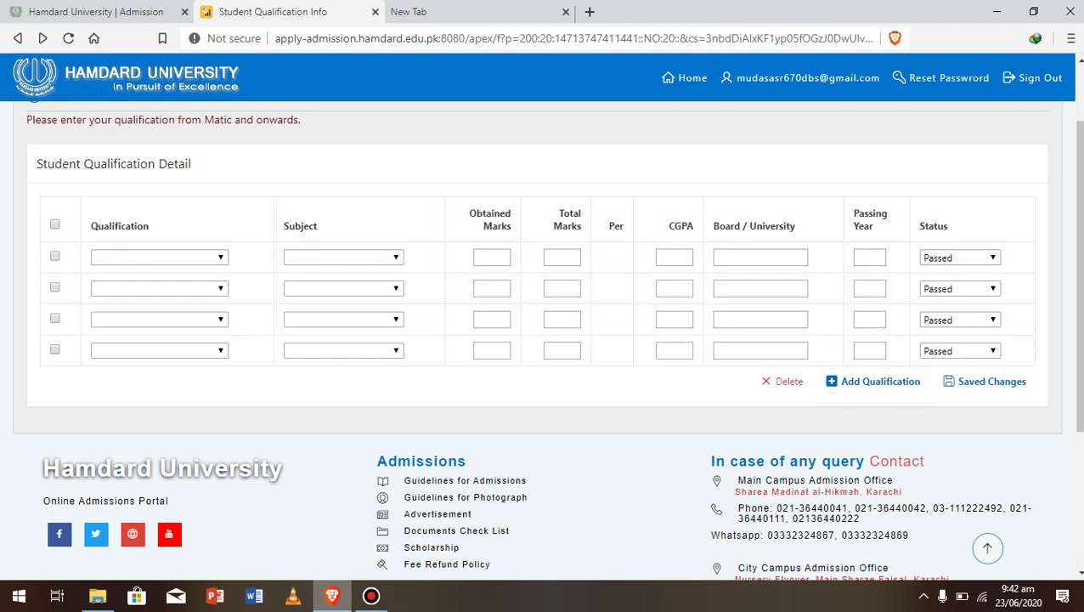
# Step: Delete the checked extra rows, leaving three blank qualification rows
pyautogui.click(782, 381)
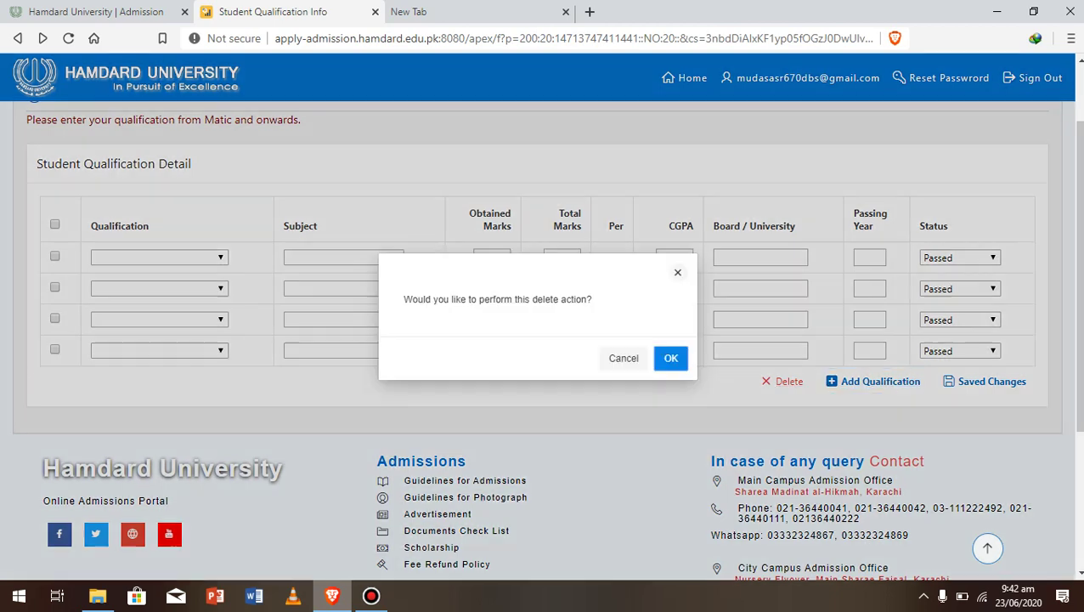
pyautogui.press('Return')
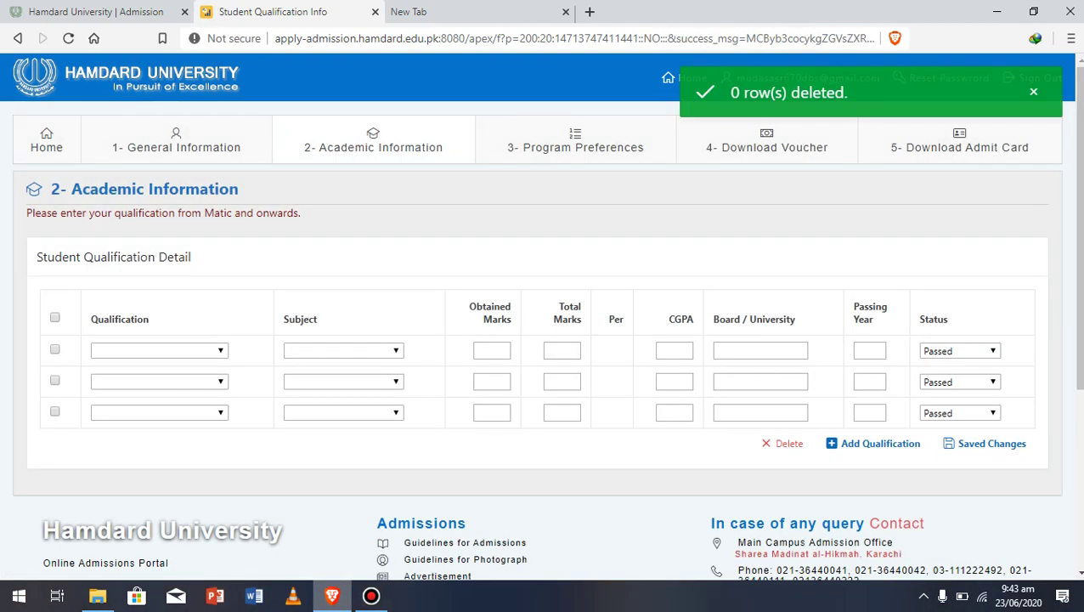
pyautogui.click(56, 411)
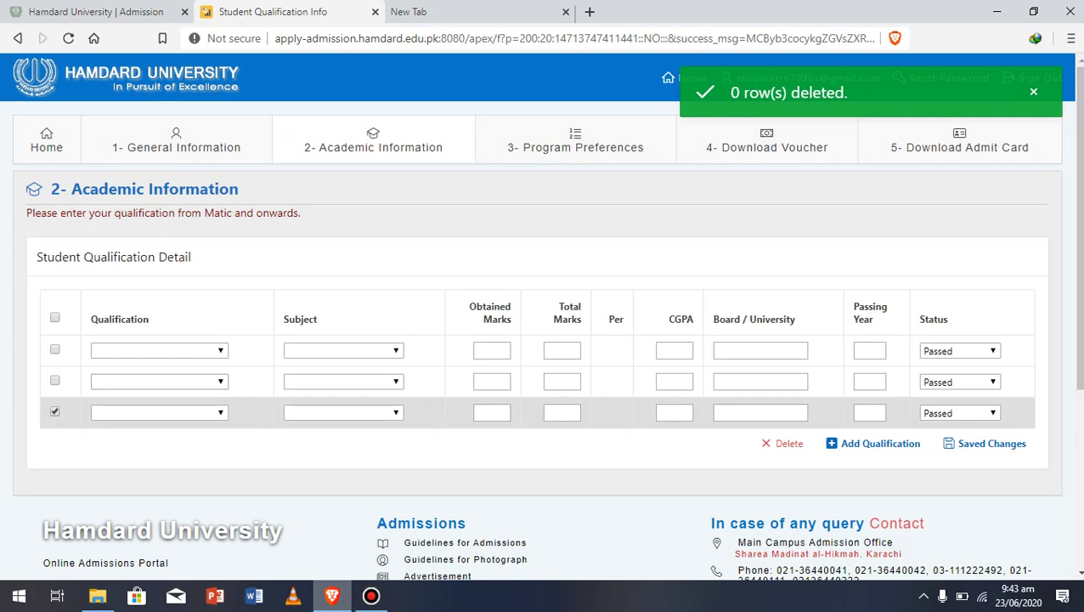
pyautogui.click(788, 442)
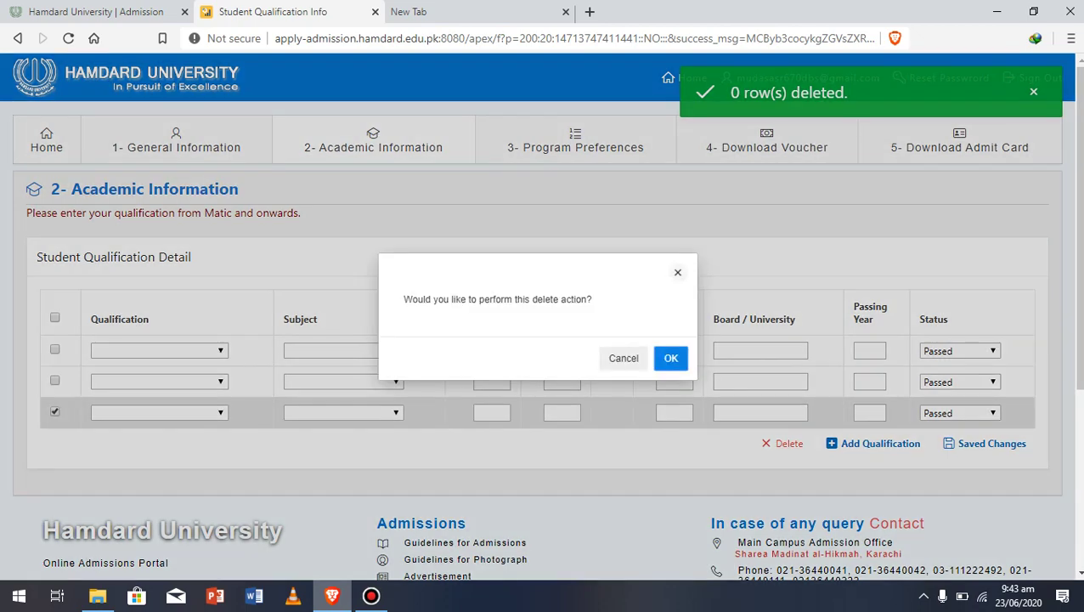
pyautogui.press('Return')
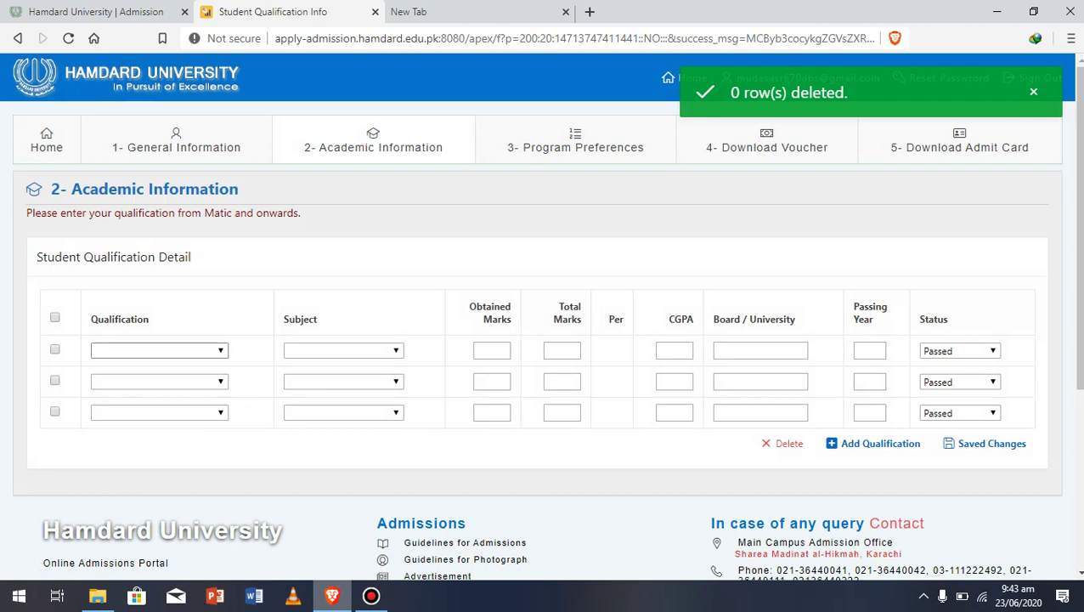
# Step: Set row 1 to MATRIC, Science, with 989 of 1100 marks
pyautogui.click(159, 350)
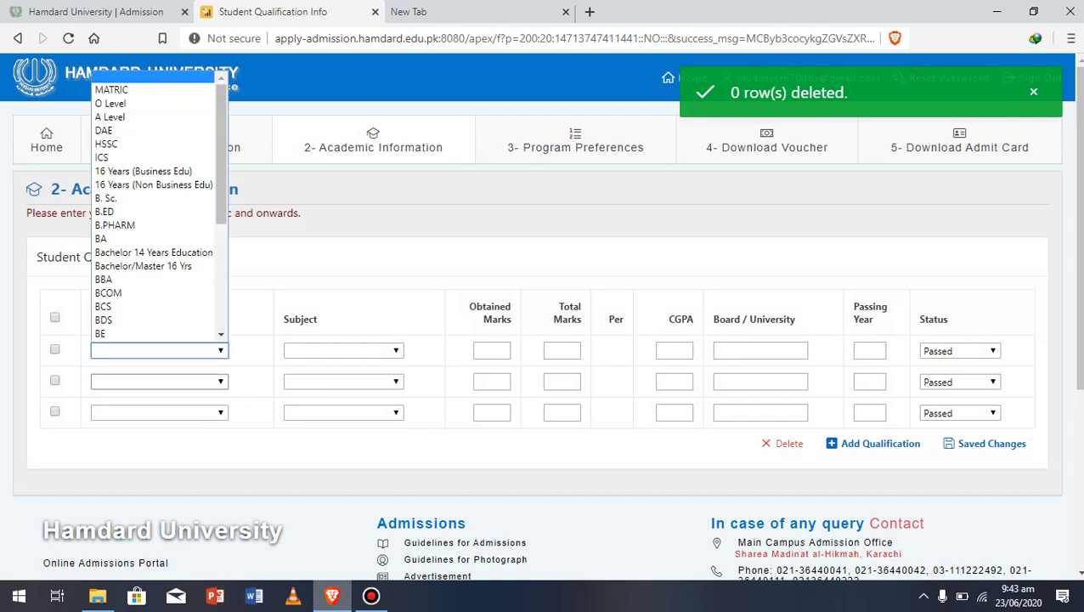
pyautogui.click(159, 412)
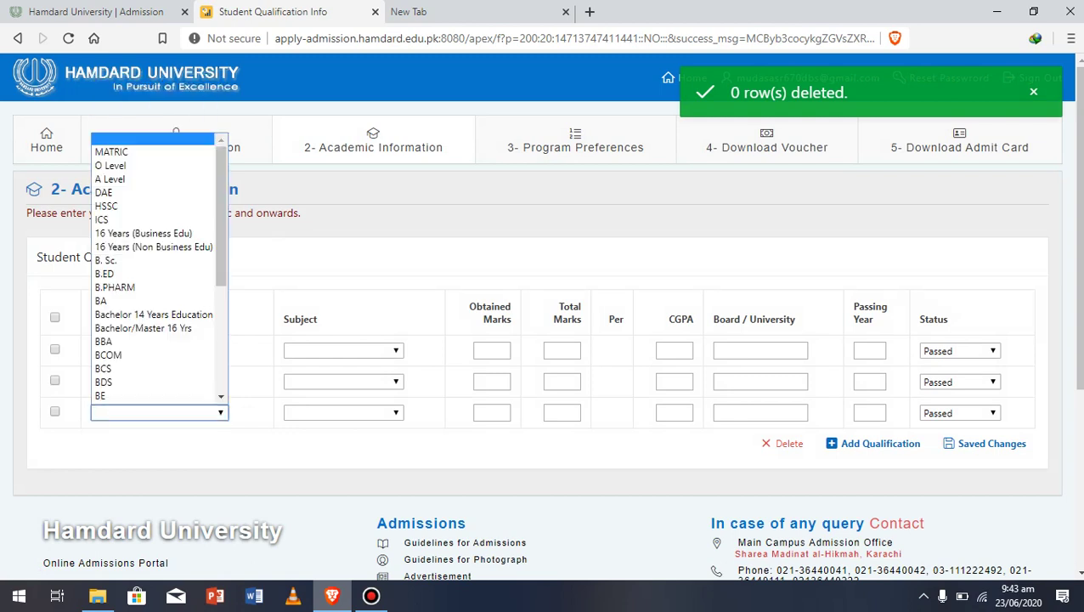
pyautogui.click(187, 450)
pyautogui.click(159, 350)
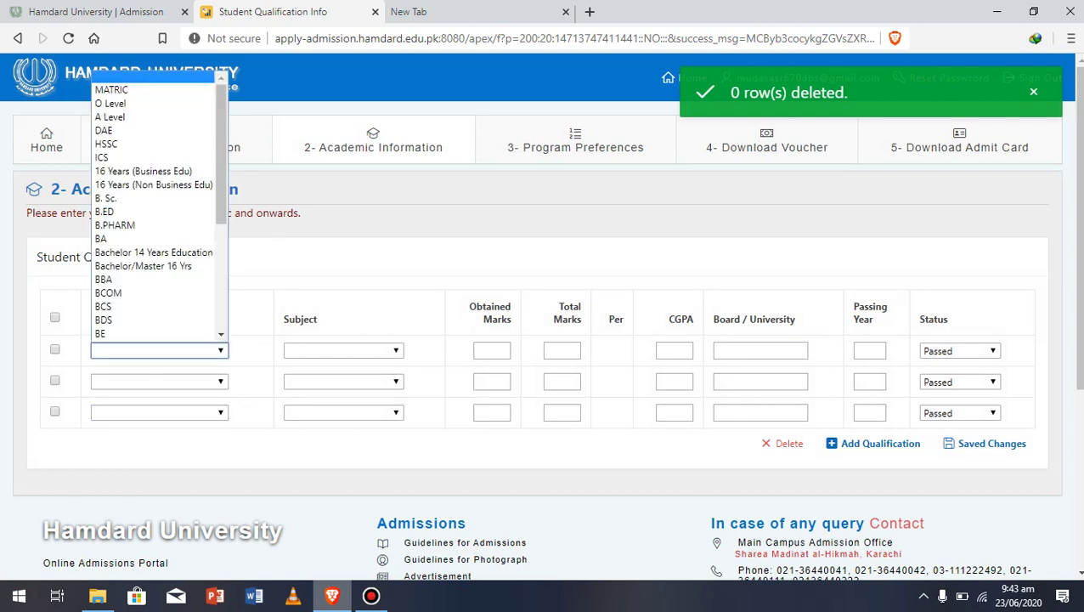
pyautogui.click(128, 90)
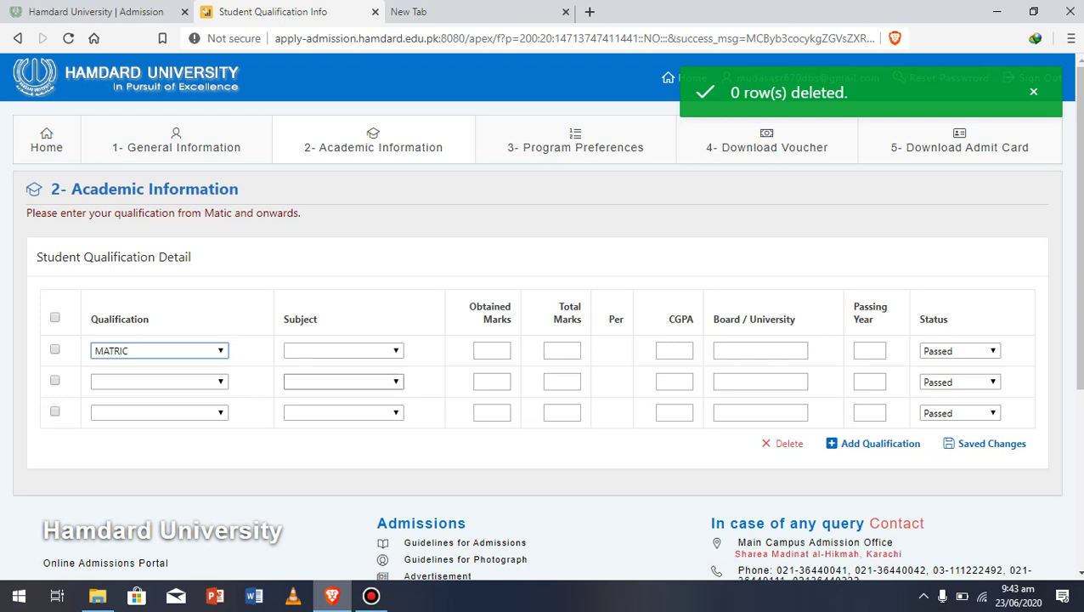
pyautogui.click(343, 350)
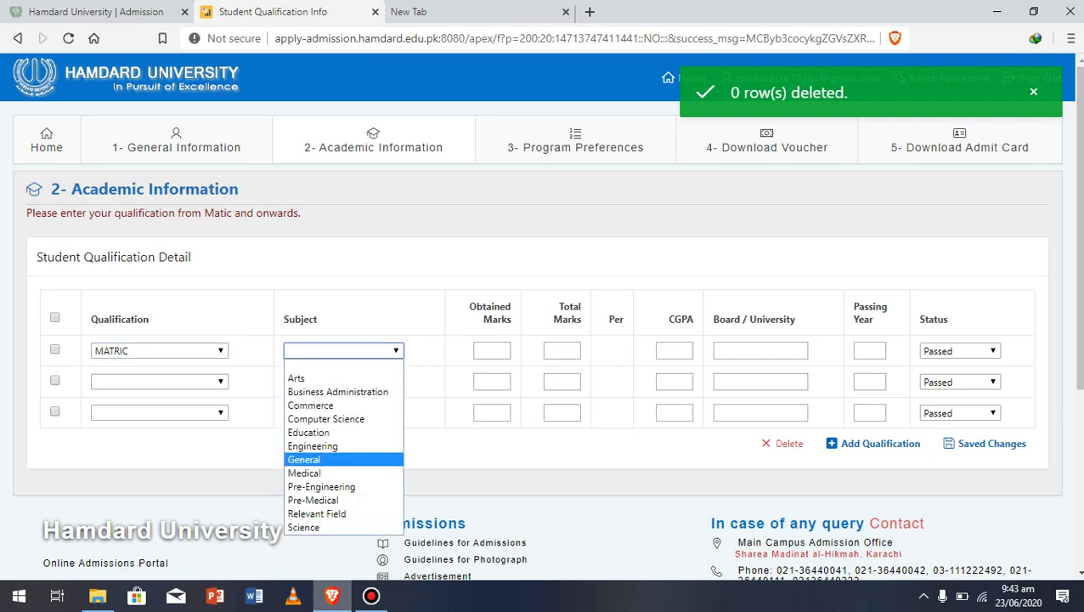
pyautogui.click(327, 527)
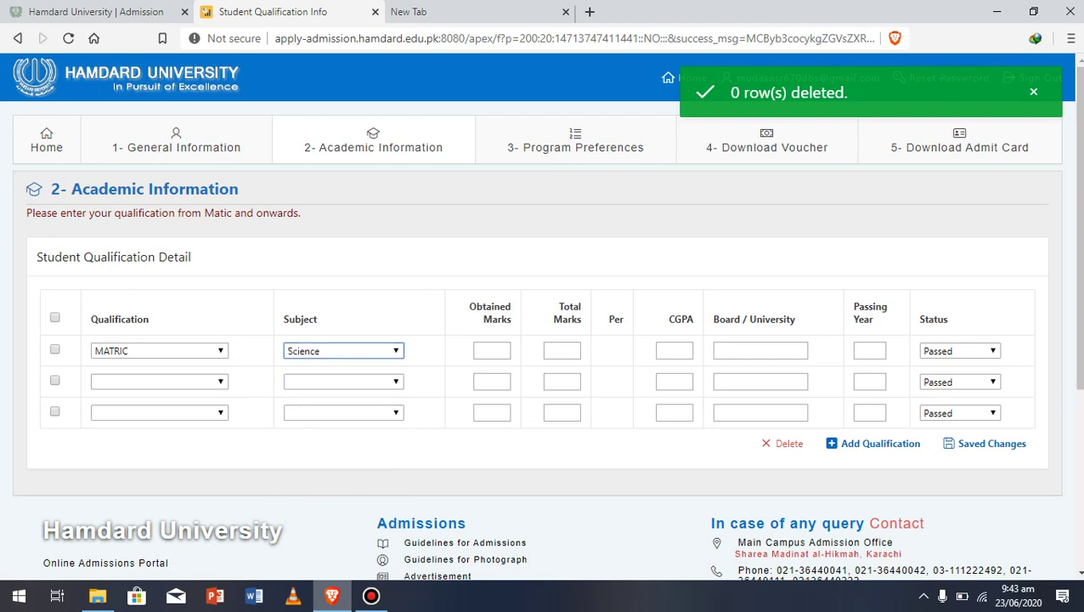
pyautogui.click(491, 350)
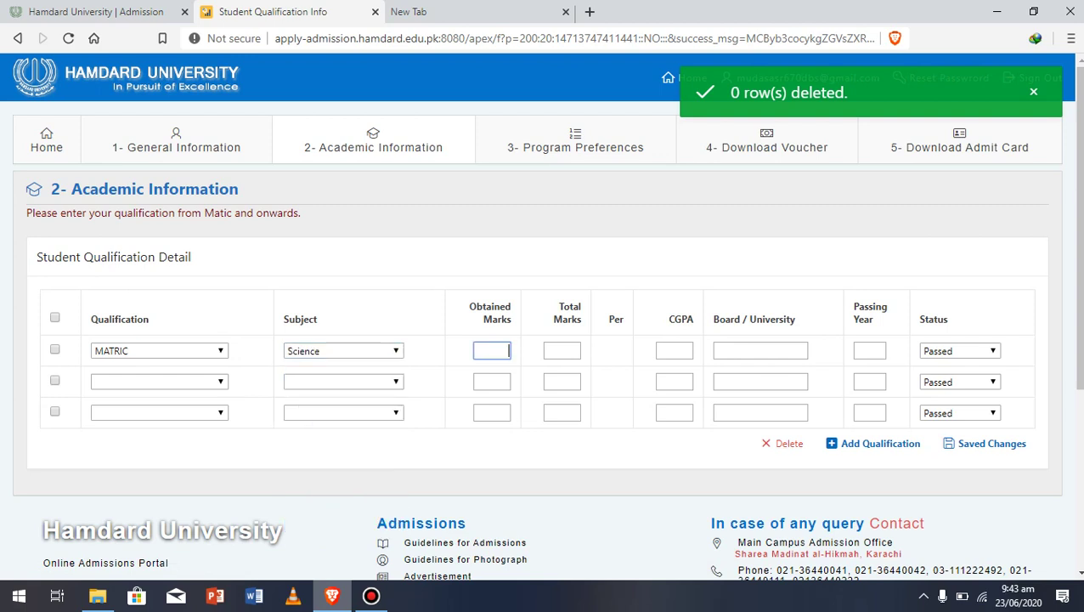
pyautogui.write('989')
pyautogui.press('Tab')
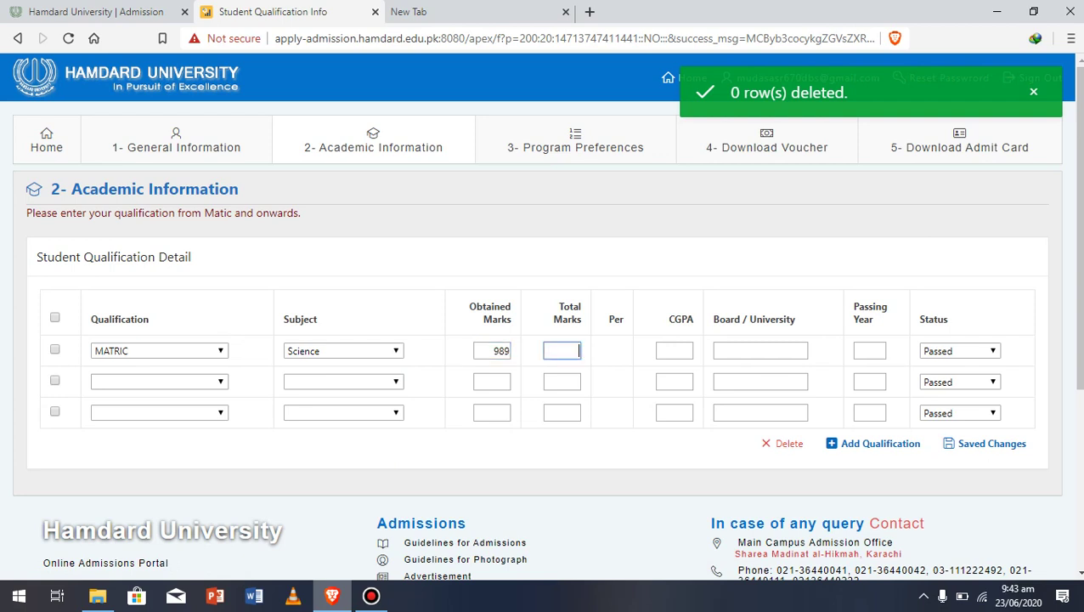
pyautogui.write('1100')
# Step: Give the MATRIC row CGPA 4, board lahore, passing year 2015 and status Passed
pyautogui.press('Tab')
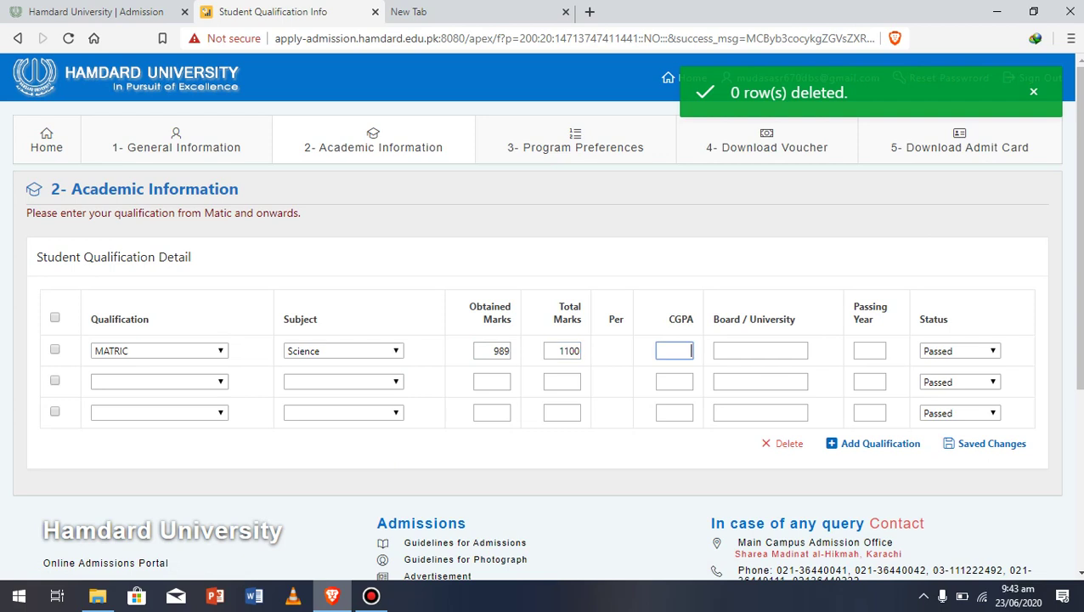
pyautogui.press('Tab')
pyautogui.click(760, 351)
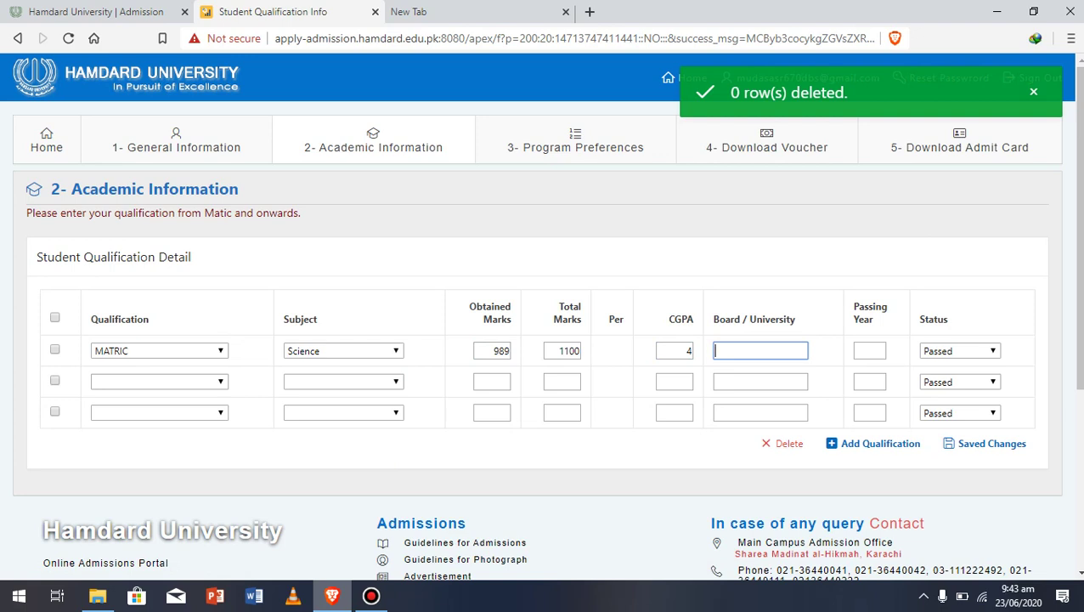
pyautogui.write('lahore')
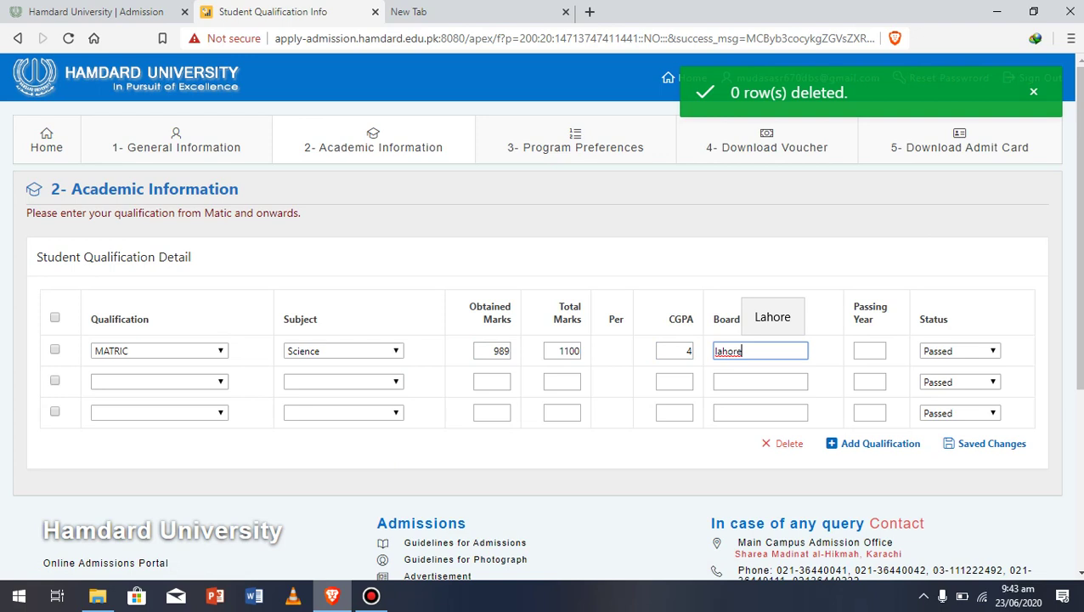
pyautogui.press('Tab')
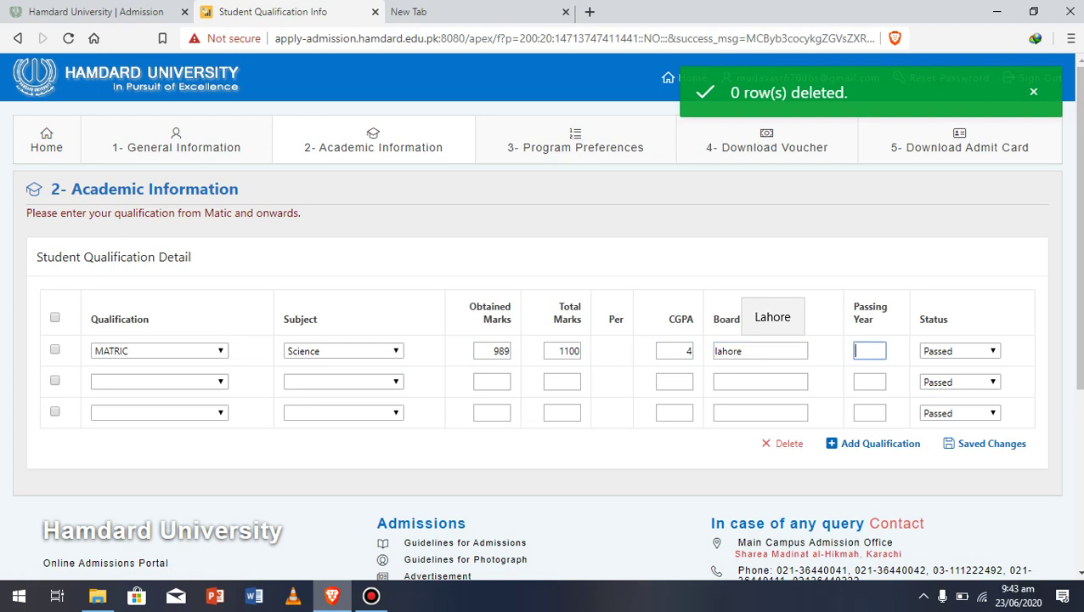
pyautogui.write('2015')
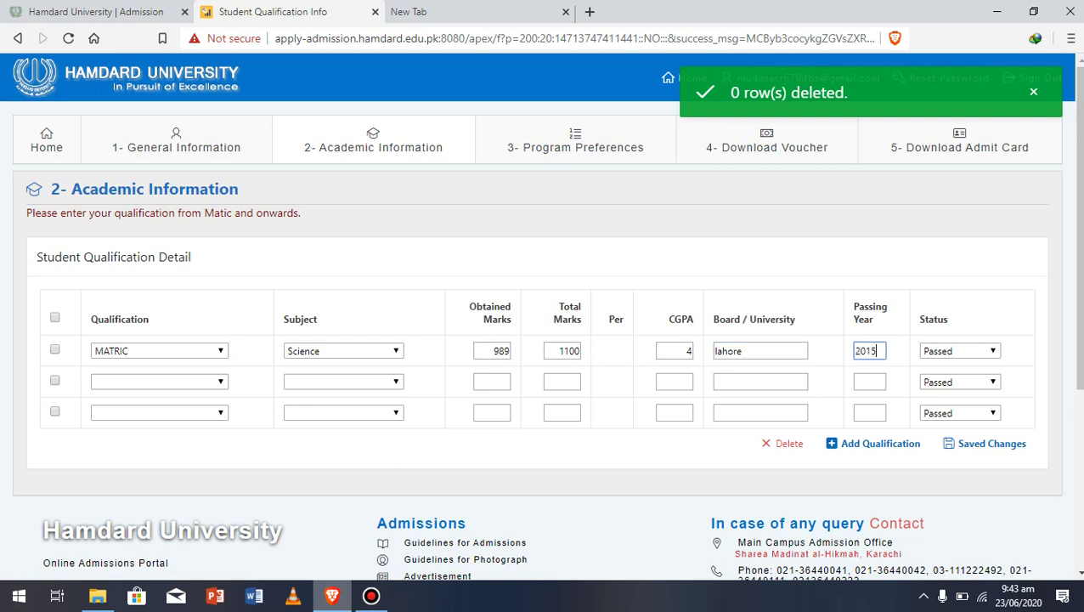
pyautogui.click(960, 350)
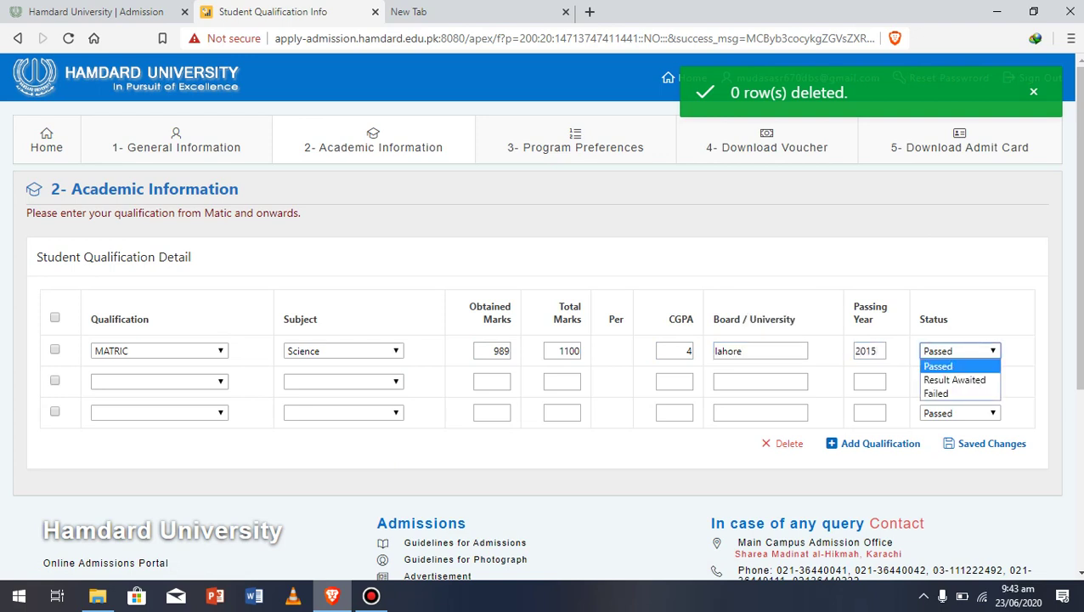
pyautogui.press('Down')
pyautogui.press('Up')
pyautogui.press('Return')
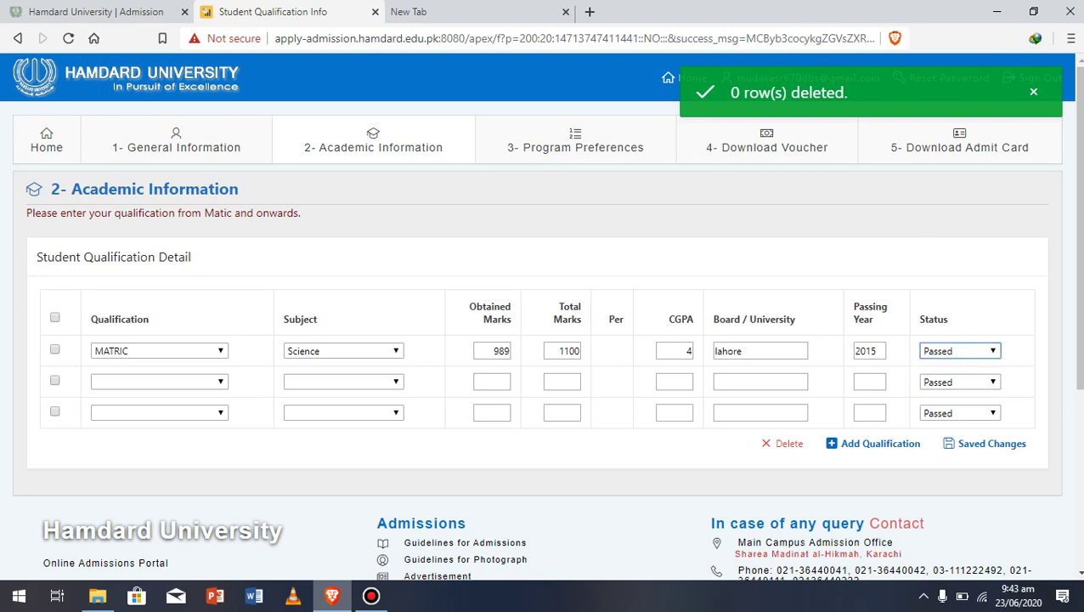
pyautogui.click(159, 381)
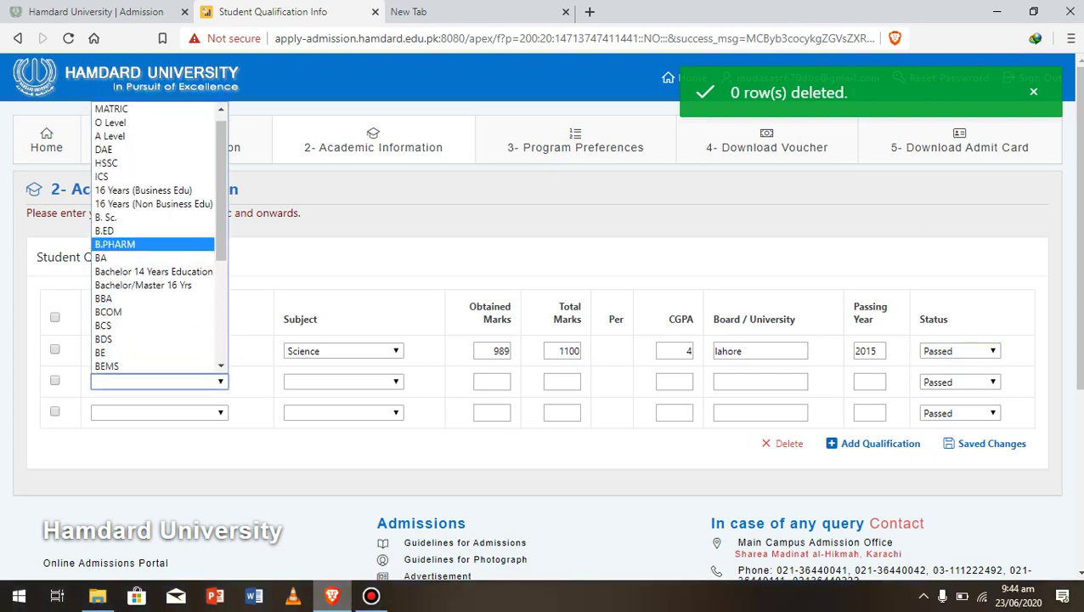
# Step: Set row 2 to HSSC, Pre-Engineering, with 897 of 1100 marks
pyautogui.press('Down')
pyautogui.press('Return')
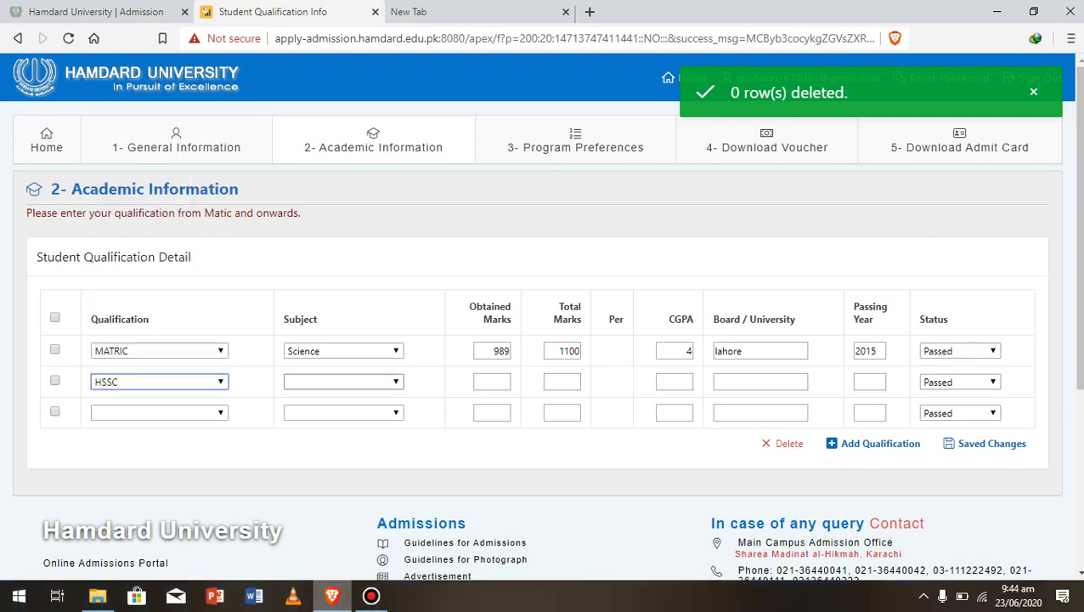
pyautogui.press('Tab')
pyautogui.hotkey('alt', 'Down')
pyautogui.press('Down')
pyautogui.press('Down')
pyautogui.press('Down')
pyautogui.press('Down')
pyautogui.press('Down')
pyautogui.press('Down')
pyautogui.press('Down')
pyautogui.press('Down')
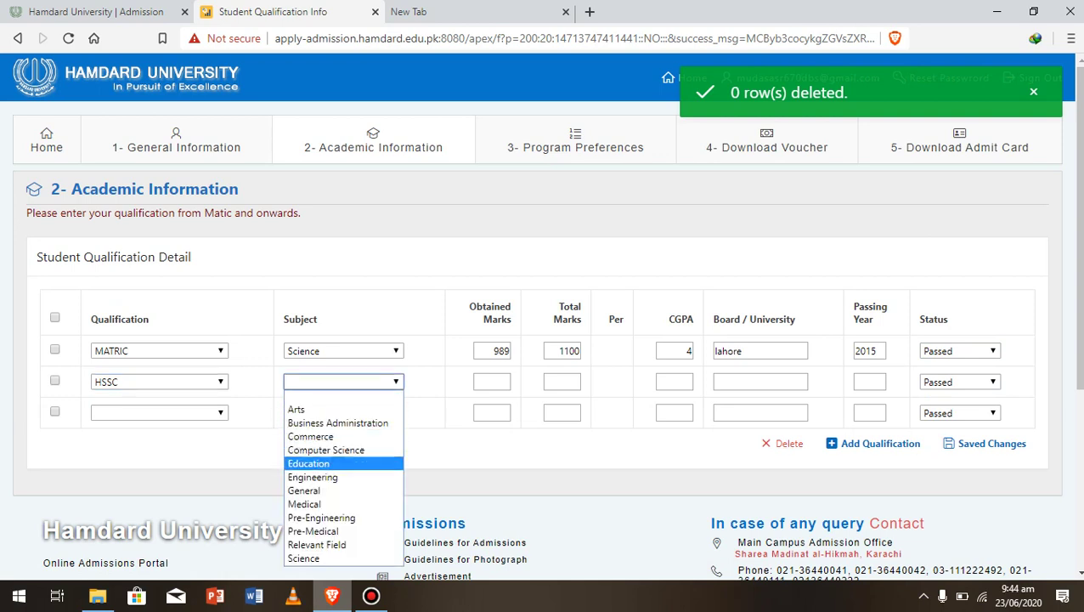
pyautogui.press('Down')
pyautogui.press('Return')
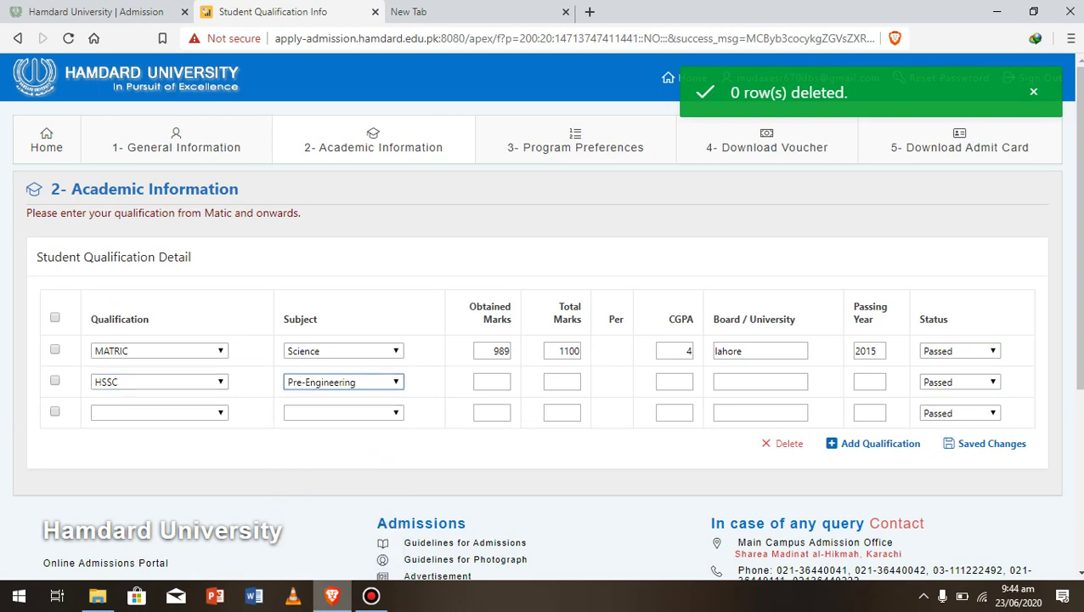
pyautogui.press('Tab')
pyautogui.write('9')
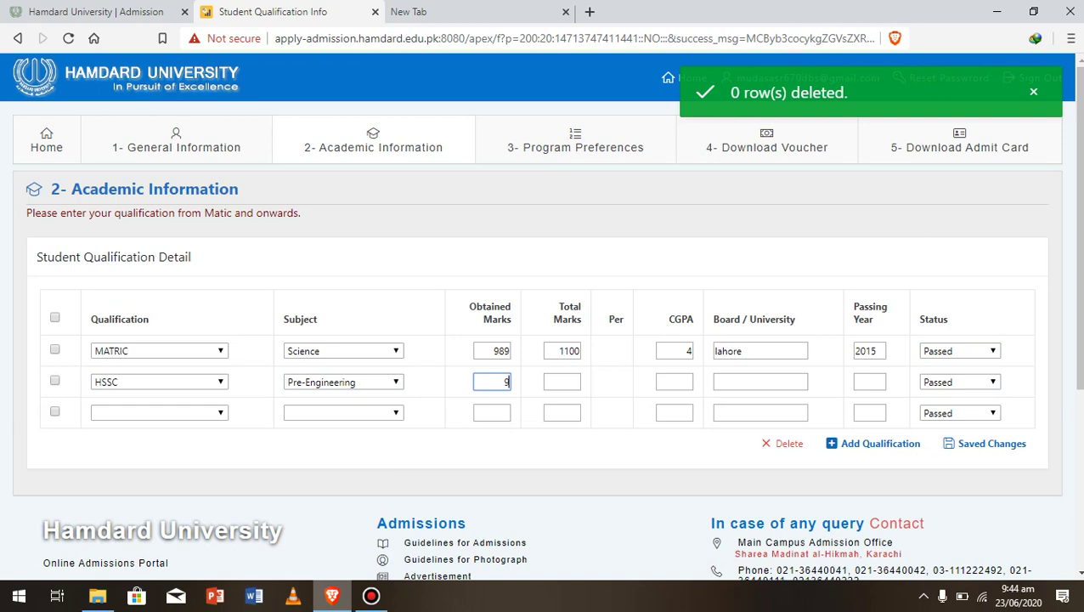
pyautogui.press('BackSpace')
pyautogui.write('897')
pyautogui.press('Tab')
pyautogui.write('1100')
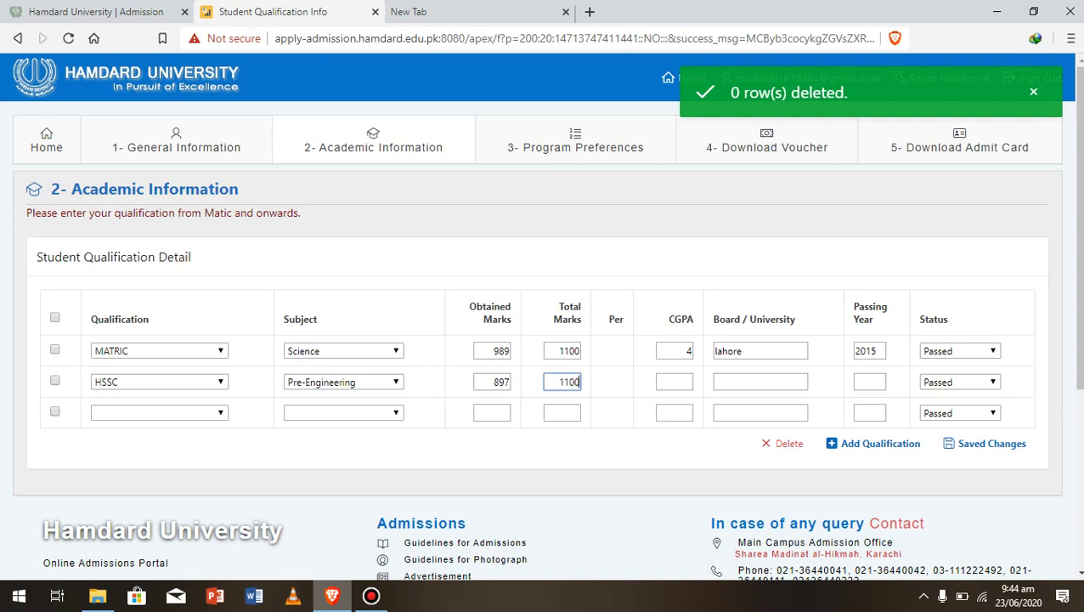
# Step: Give the HSSC row CGPA 4, board lahore, passing year 2017 and status Passed
pyautogui.press('Tab')
pyautogui.write('4')
pyautogui.press('Tab')
pyautogui.write('lahore')
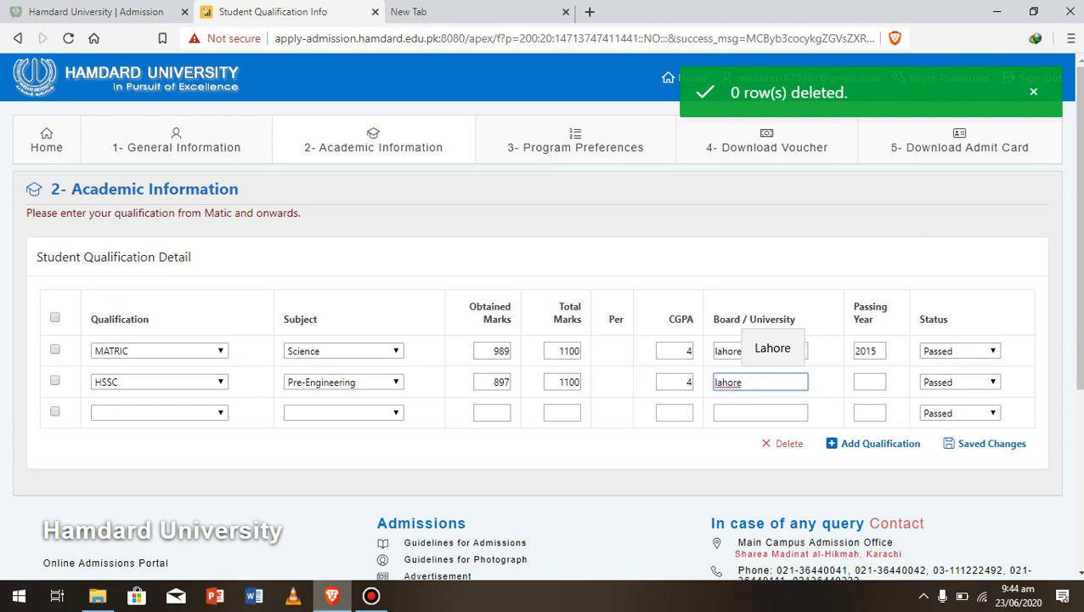
pyautogui.press('Tab')
pyautogui.write('2017')
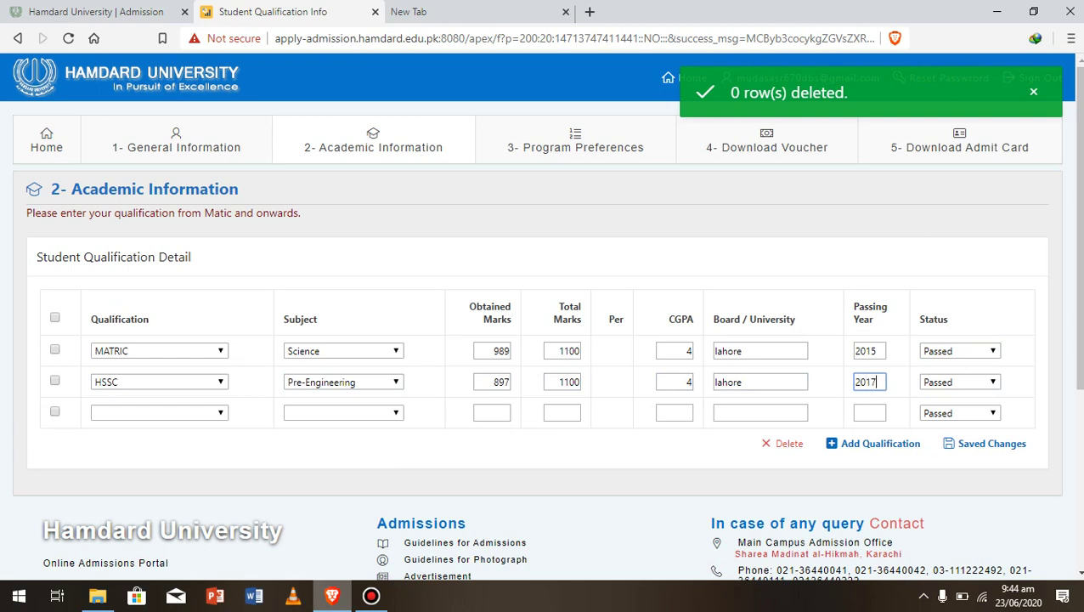
pyautogui.click(960, 382)
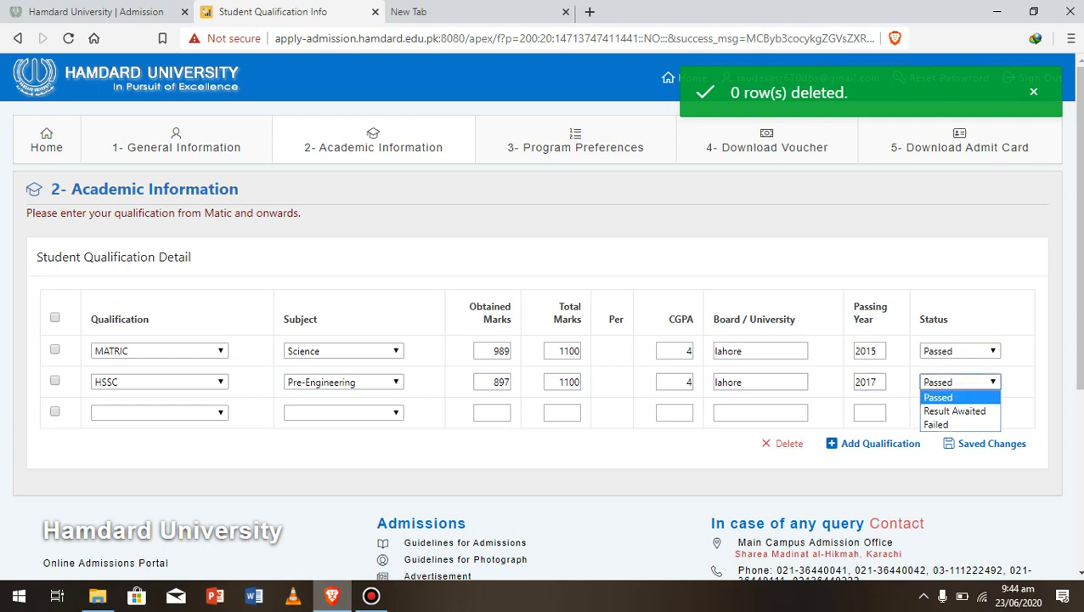
pyautogui.press('Return')
# Step: Save both qualification rows and move on to Program Preferences
pyautogui.scroll(-2, 547, 322)
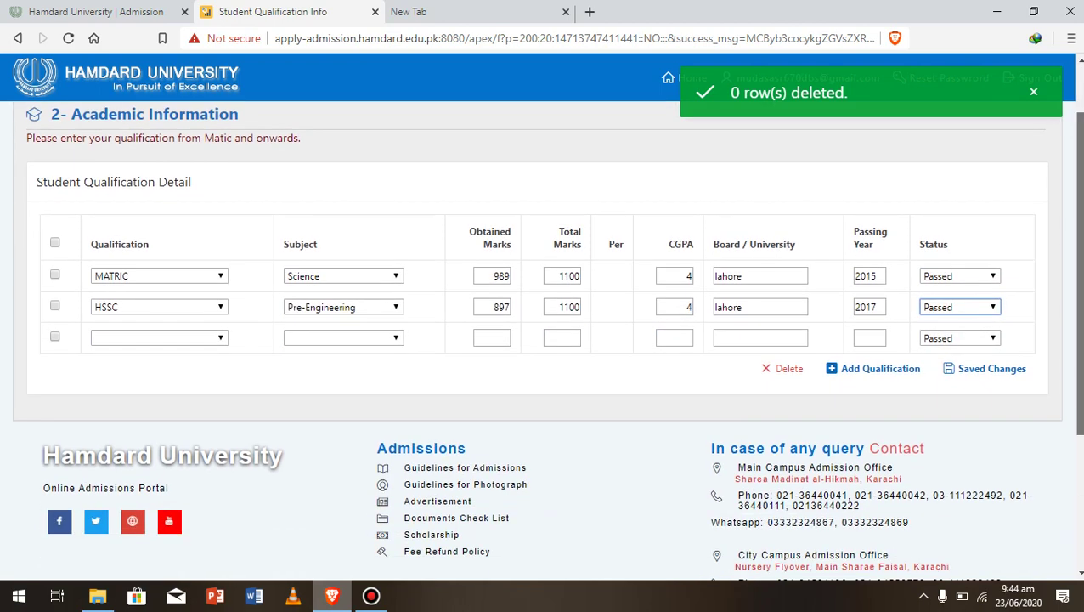
pyautogui.click(985, 344)
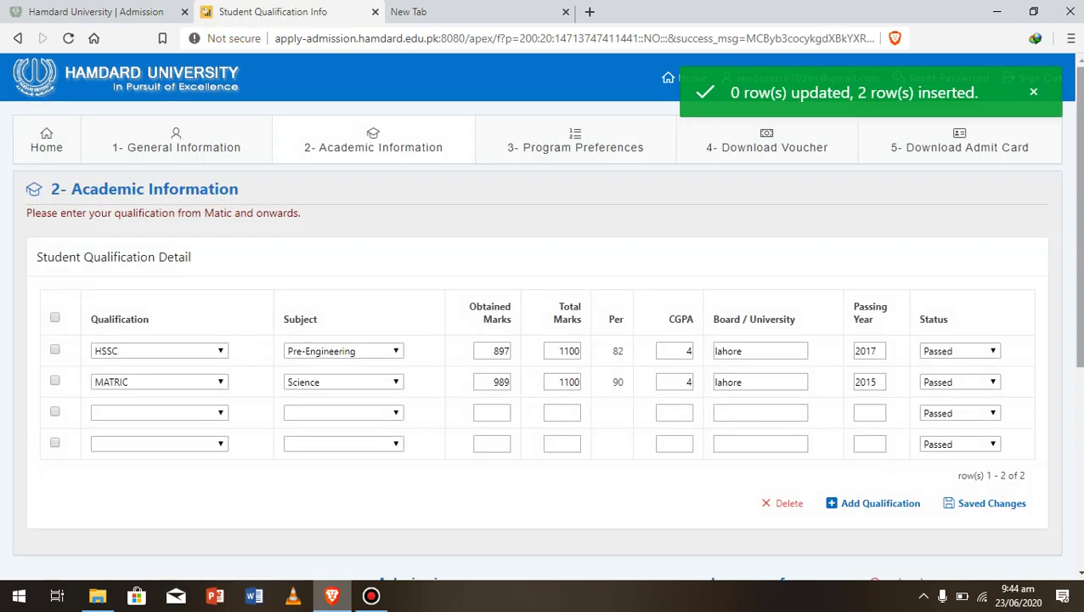
pyautogui.scroll(-2, 547, 323)
pyautogui.scroll(2, 546, 323)
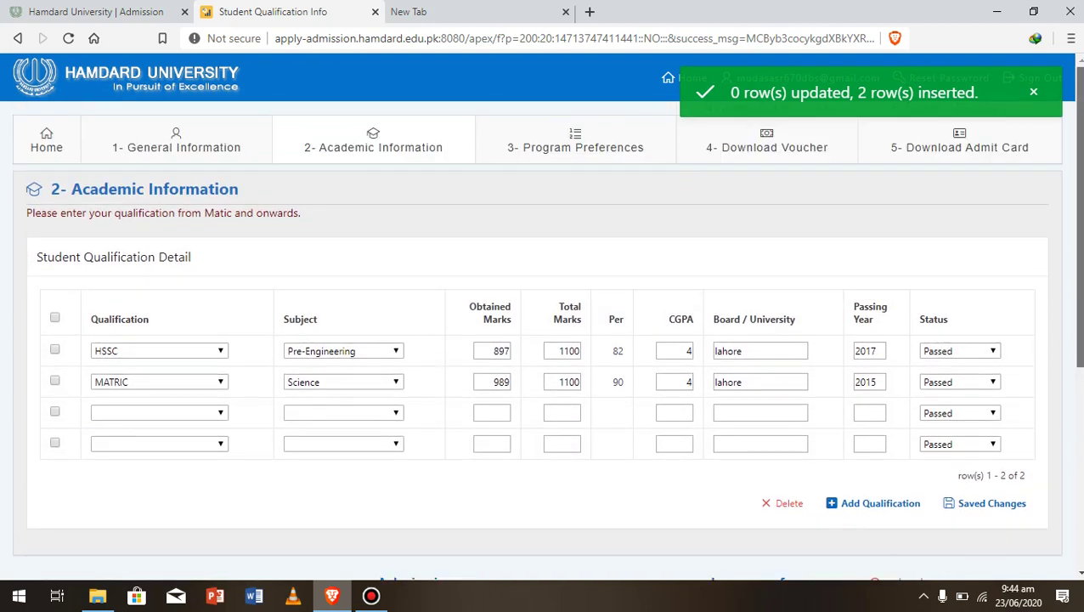
pyautogui.click(575, 141)
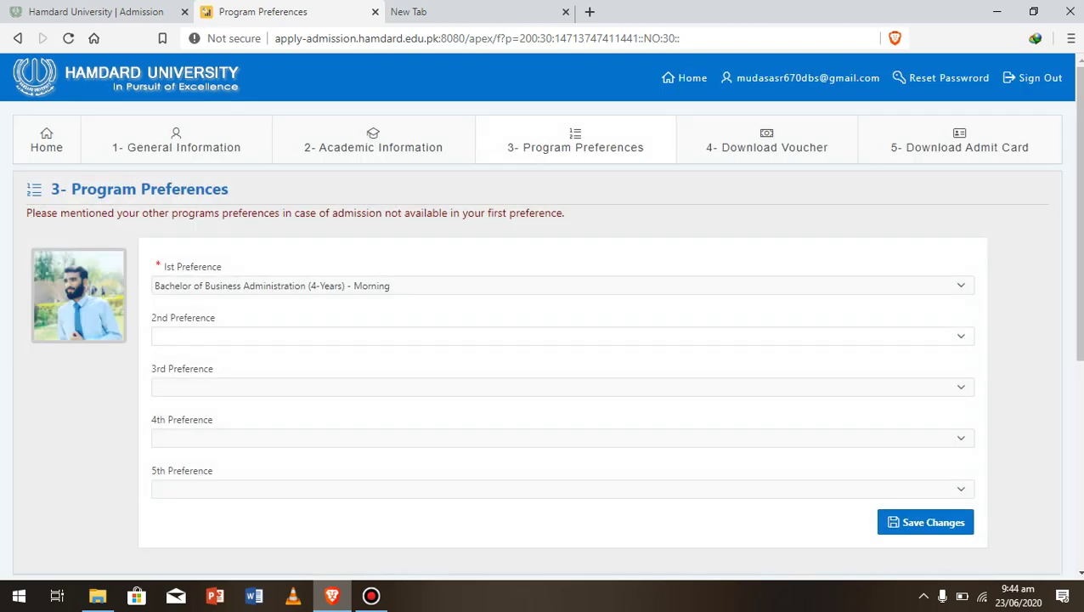
# Step: Set Bachelor of Computer Arts as 2nd and Computer Systems Engineering as 3rd preference
pyautogui.click(563, 336)
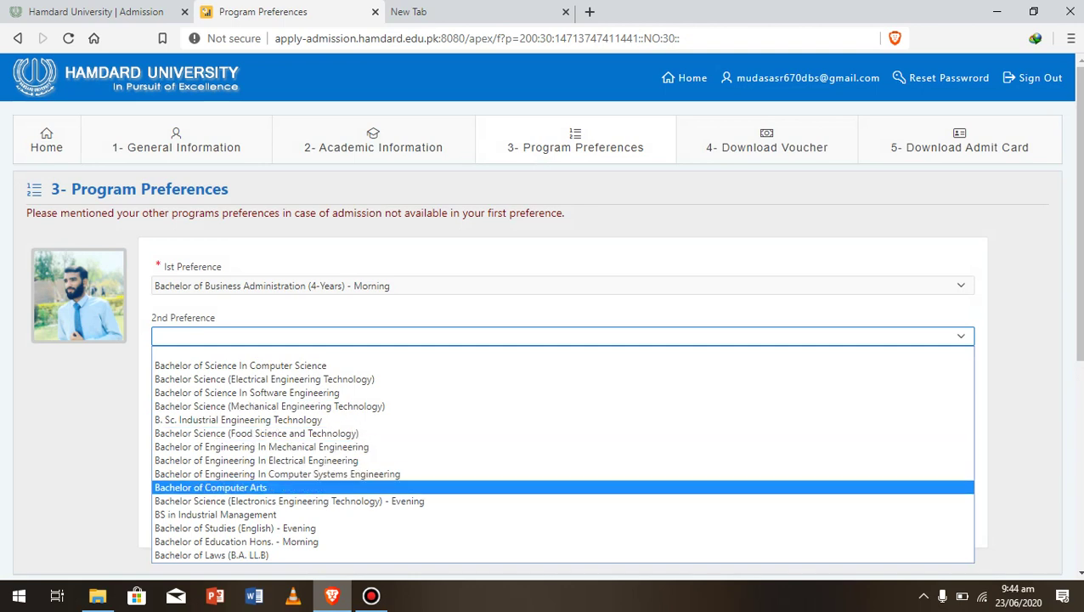
pyautogui.press('Return')
pyautogui.press('Tab')
pyautogui.hotkey('alt', 'Down')
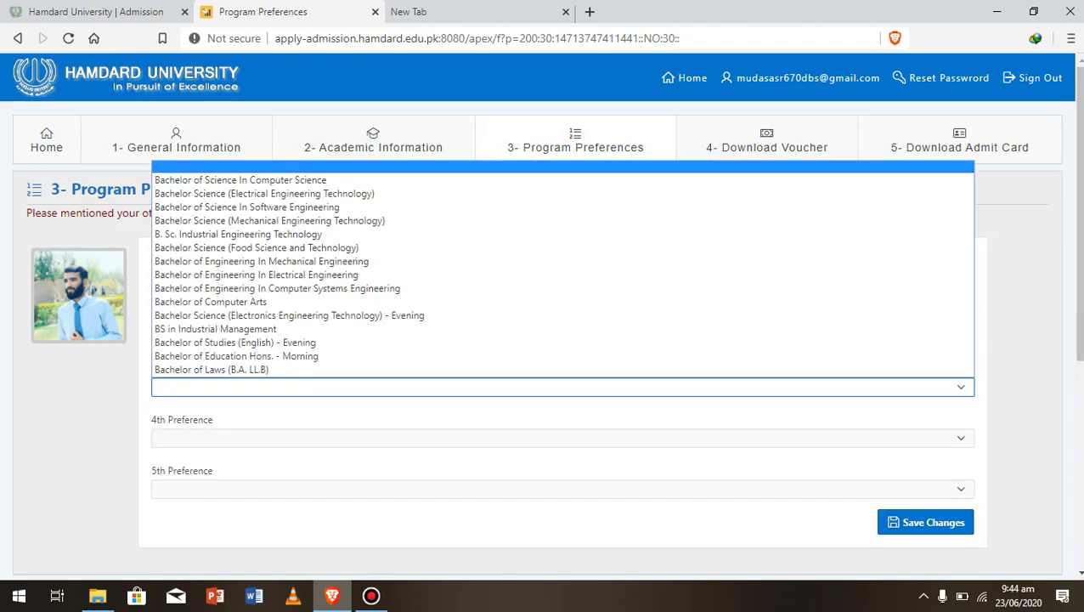
pyautogui.press('Down')
pyautogui.press('Down')
pyautogui.press('Down')
pyautogui.press('Up')
pyautogui.press('Up')
pyautogui.press('Up')
pyautogui.press('Up')
pyautogui.press('Up')
pyautogui.press('Up')
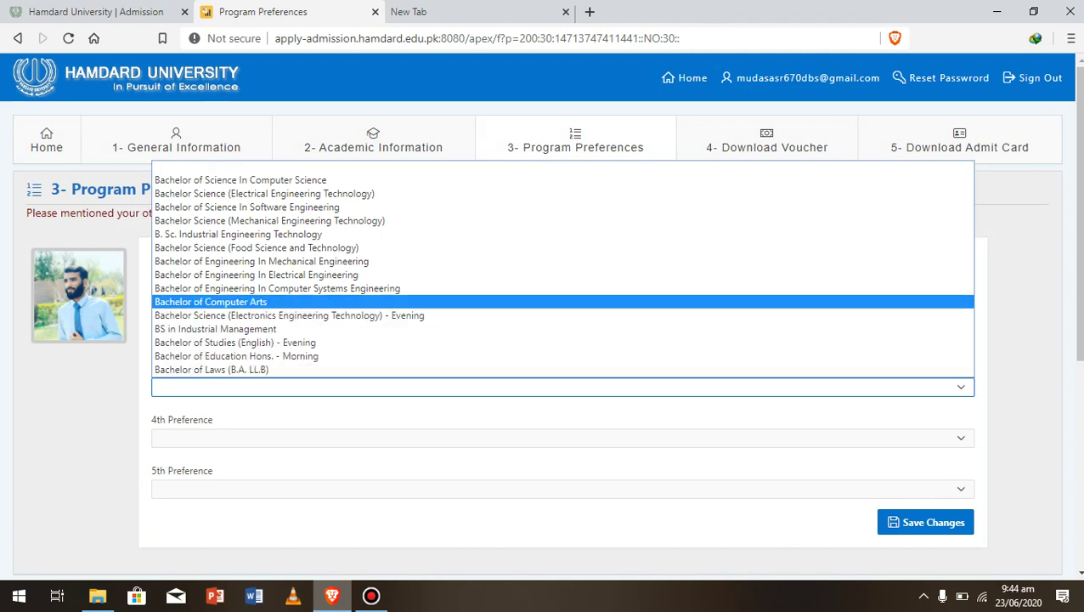
pyautogui.press('Return')
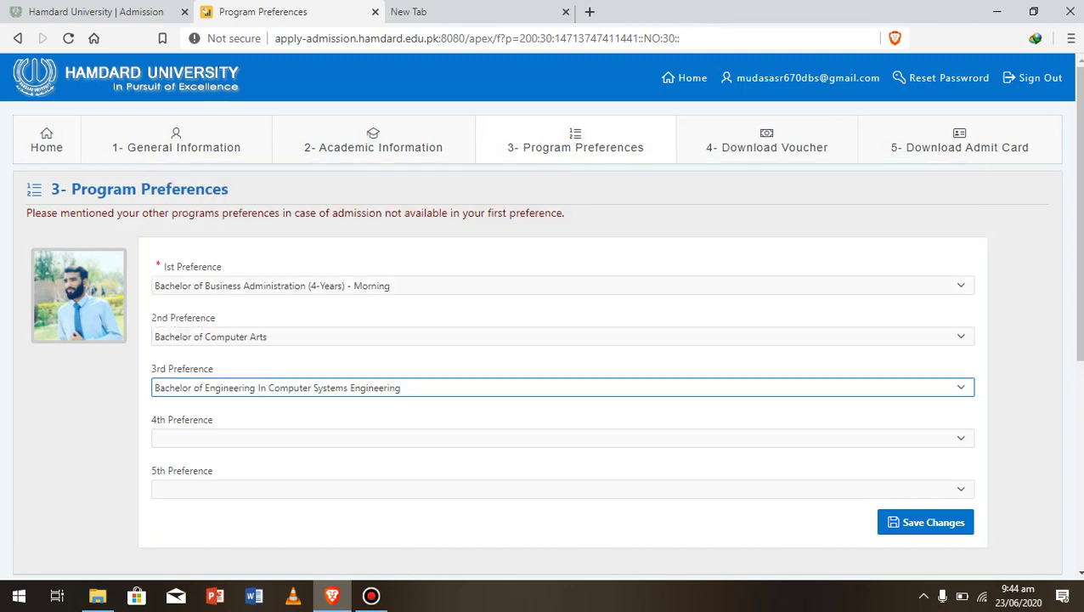
# Step: Set Mechanical Engineering Technology 4th and BS in Industrial Management 5th, then save preferences
pyautogui.scroll(-2, 547, 323)
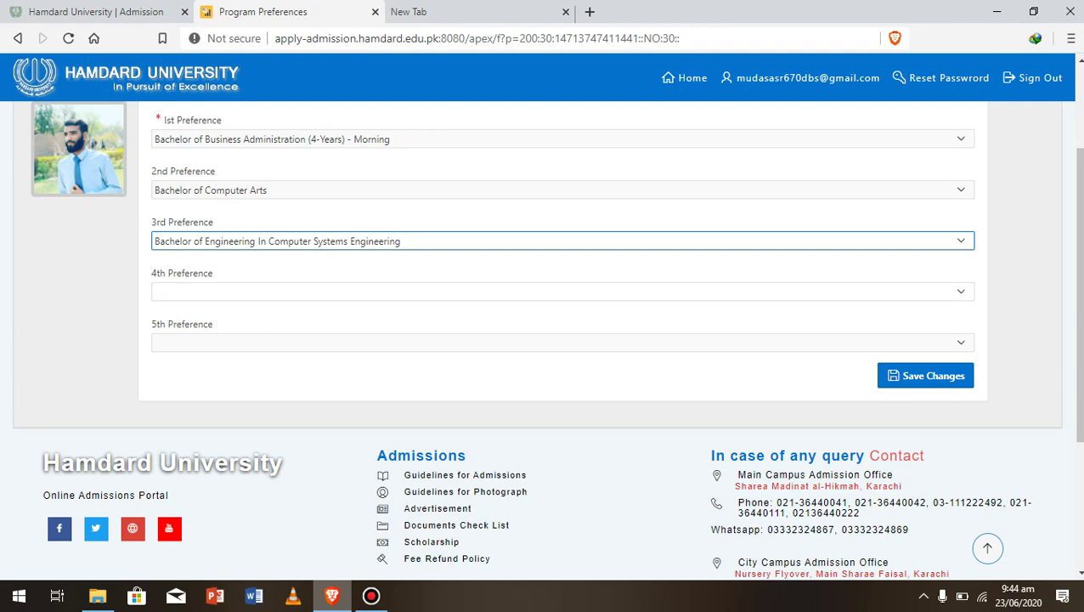
pyautogui.click(561, 292)
pyautogui.press('Down')
pyautogui.press('Down')
pyautogui.press('Down')
pyautogui.press('Down')
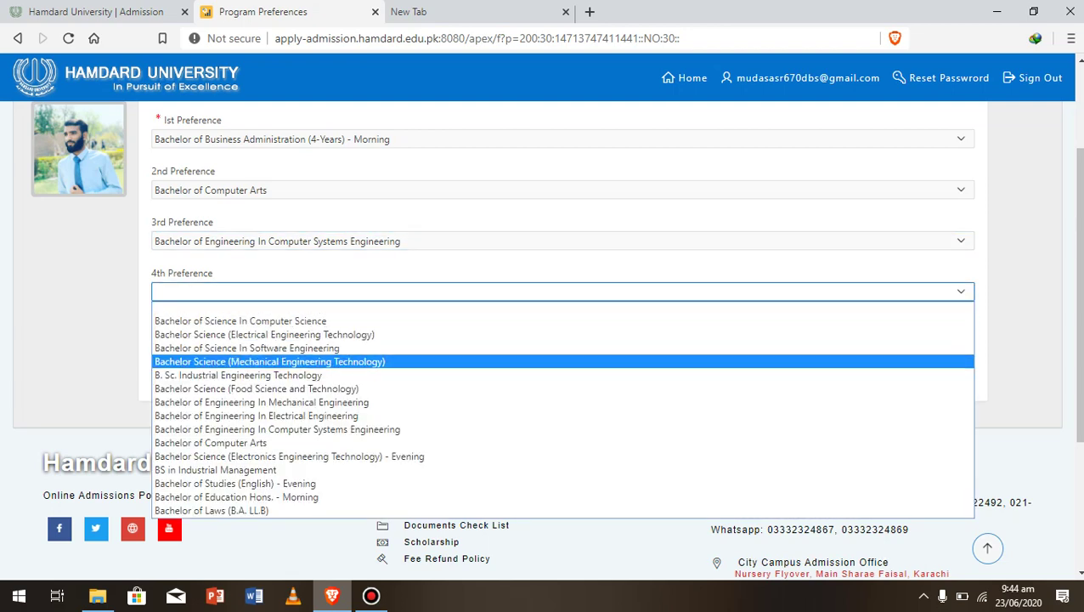
pyautogui.press('Return')
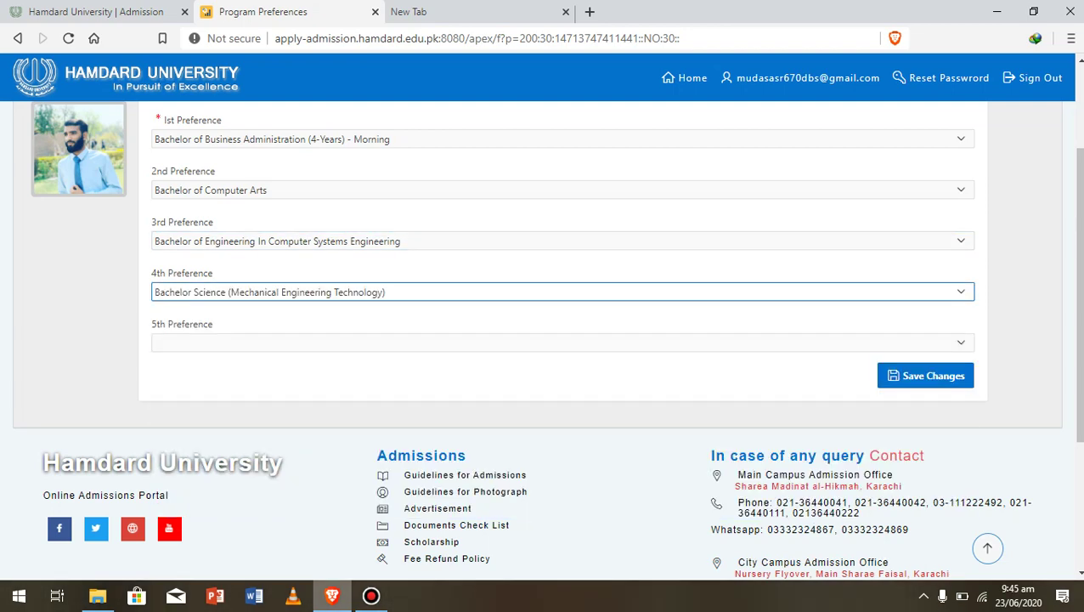
pyautogui.press('Tab')
pyautogui.hotkey('alt', 'Down')
pyautogui.press('Down')
pyautogui.press('Down')
pyautogui.press('Down')
pyautogui.press('Down')
pyautogui.press('Down')
pyautogui.press('Down')
pyautogui.press('Down')
pyautogui.press('Down')
pyautogui.press('Down')
pyautogui.press('Down')
pyautogui.press('Down')
pyautogui.press('Down')
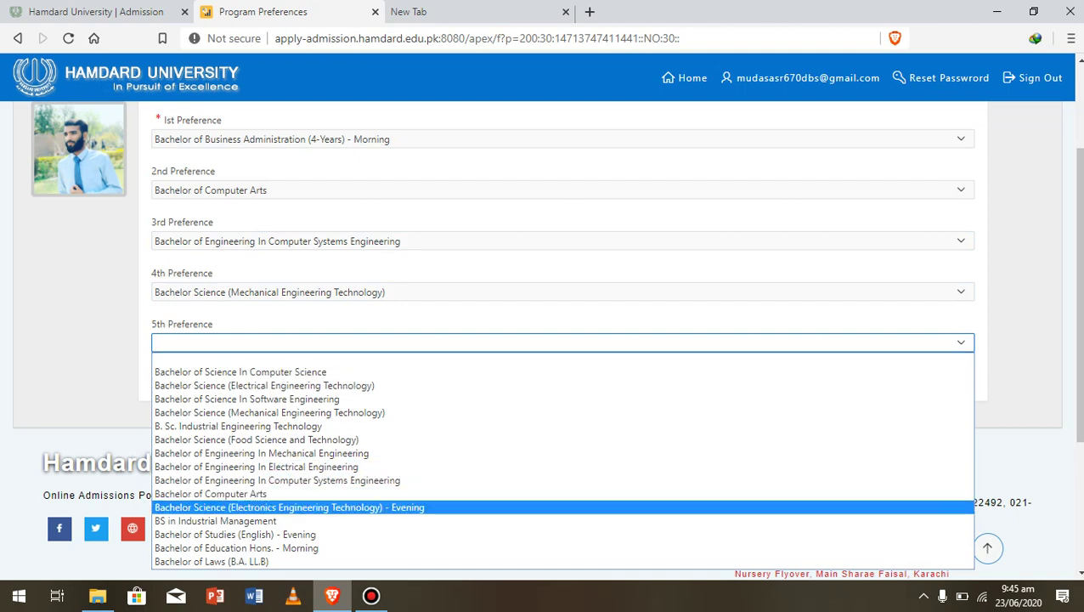
pyautogui.press('Return')
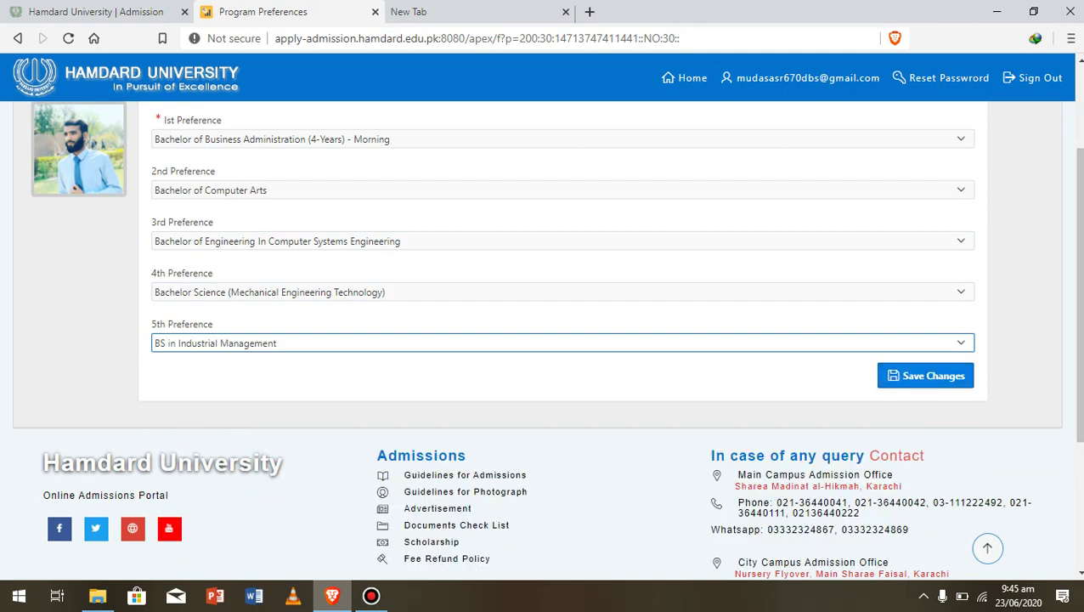
pyautogui.click(925, 375)
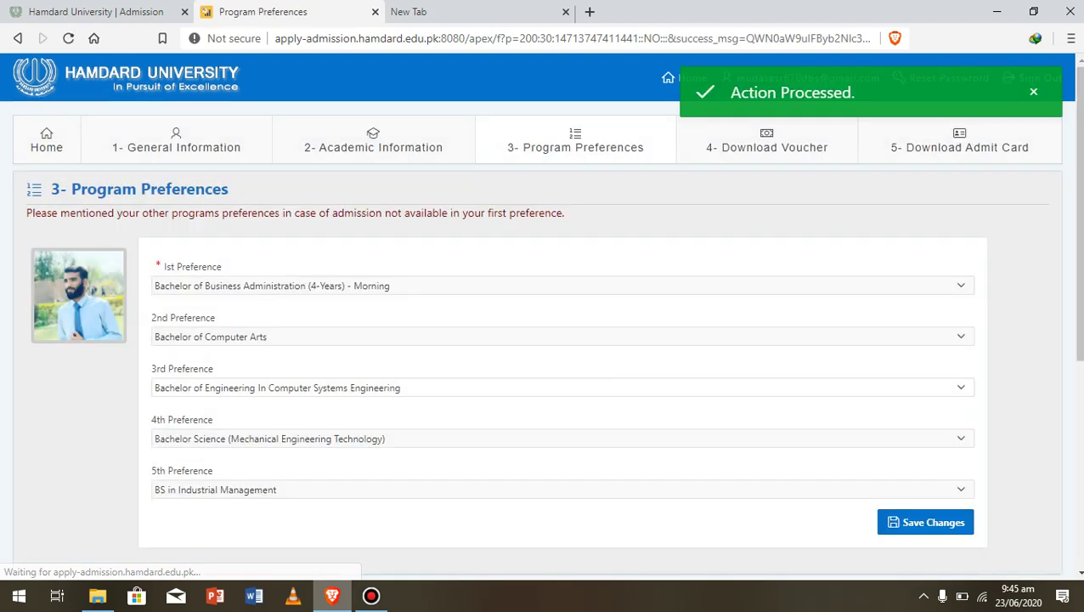
pyautogui.scroll(-2, 543, 323)
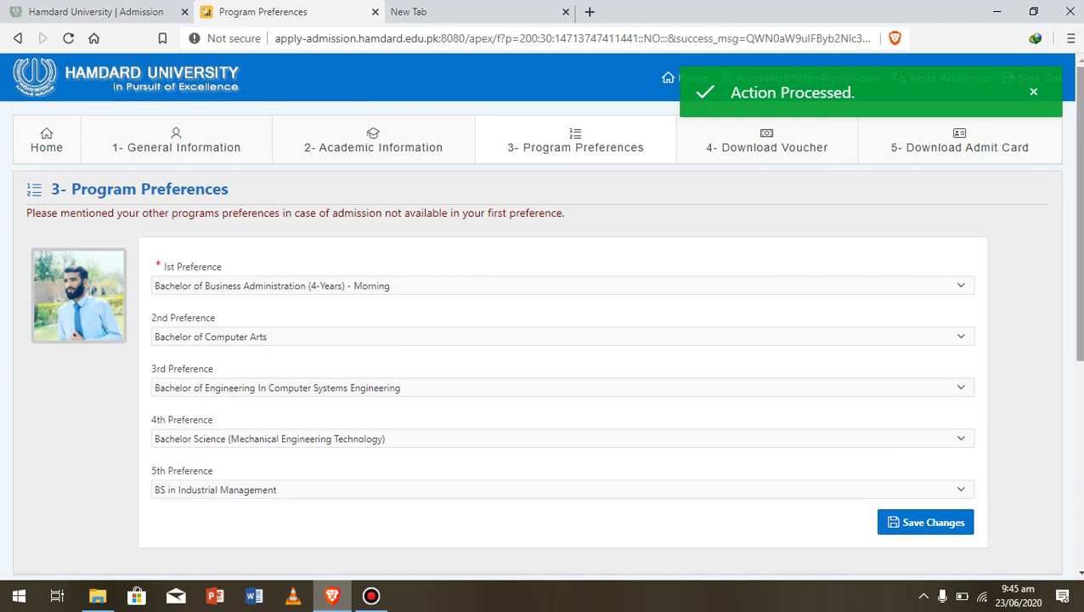
# Step: On Download Voucher, generate the 1,500 fee voucher due 28-JUN-20 and print it
pyautogui.click(767, 140)
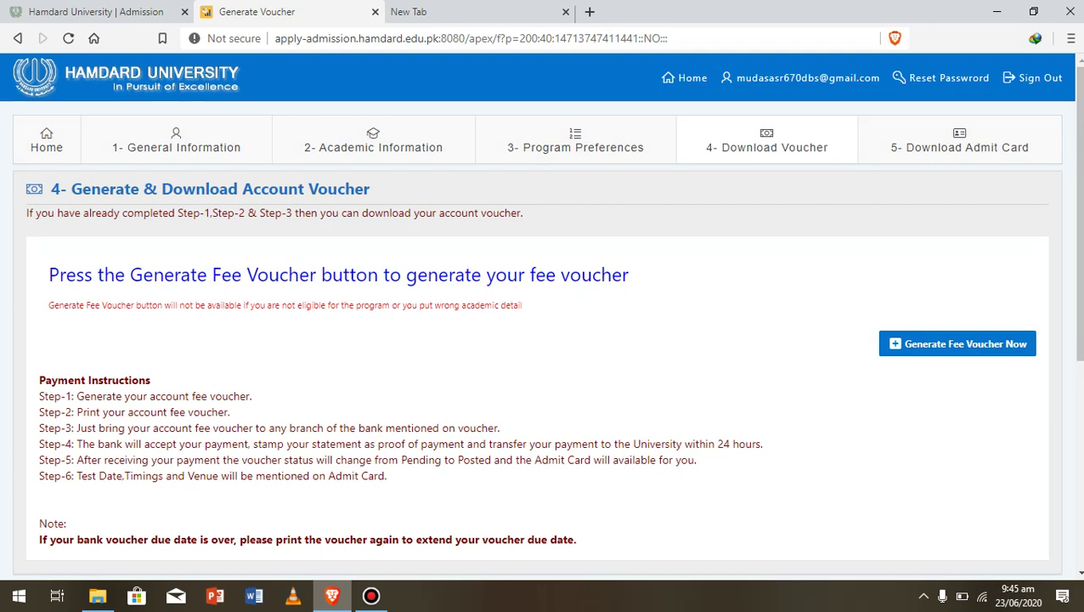
pyautogui.moveTo(1079, 213)
pyautogui.mouseDown()
pyautogui.moveTo(1079, 328)
pyautogui.moveTo(1079, 213)
pyautogui.mouseUp()
pyautogui.click(957, 343)
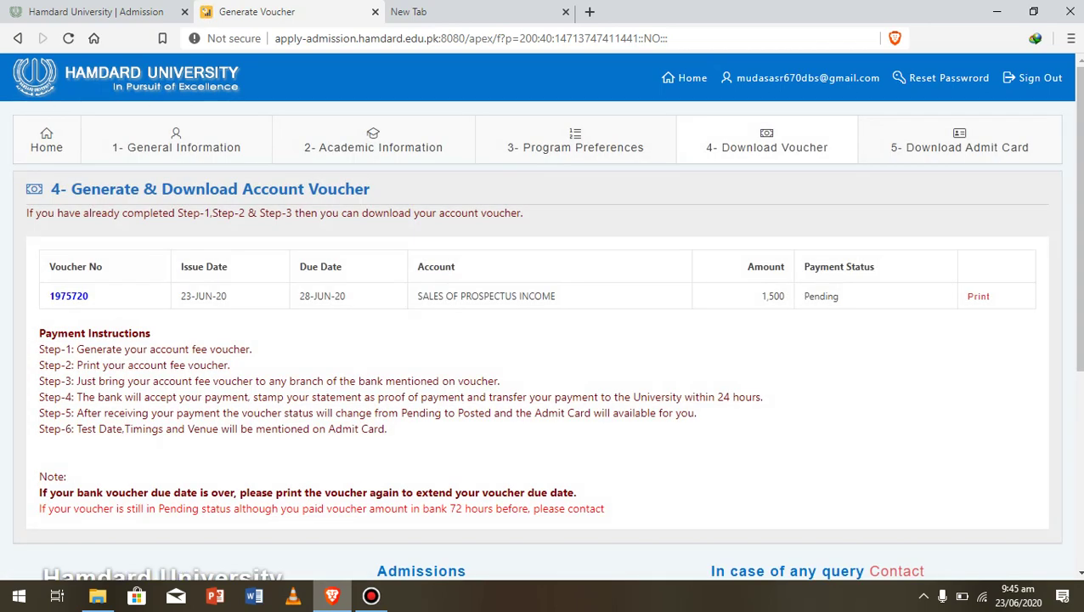
pyautogui.scroll(-1, 547, 323)
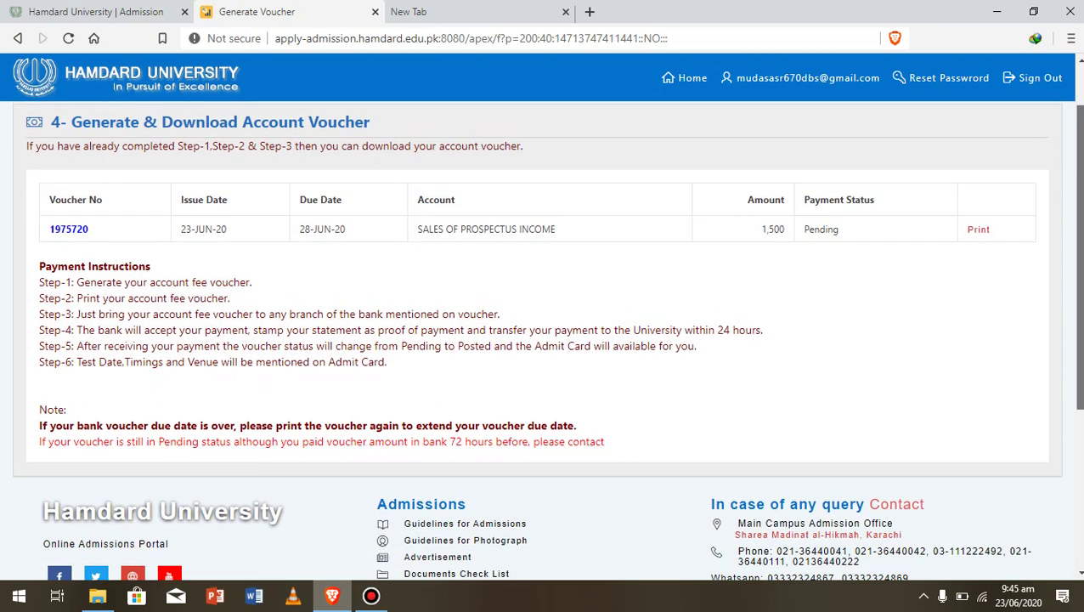
pyautogui.scroll(1, 546, 323)
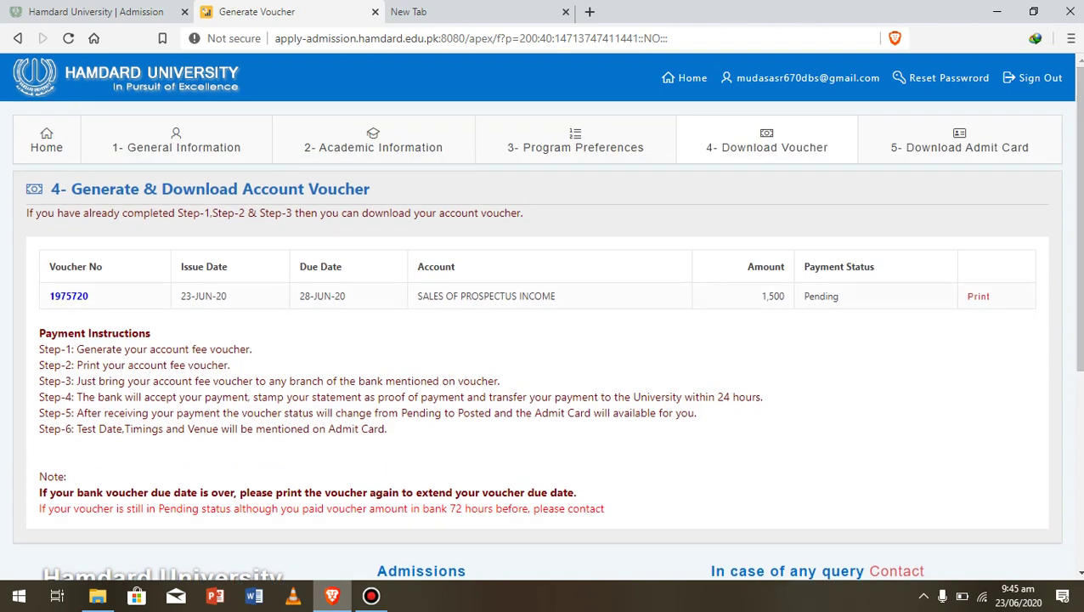
pyautogui.click(978, 295)
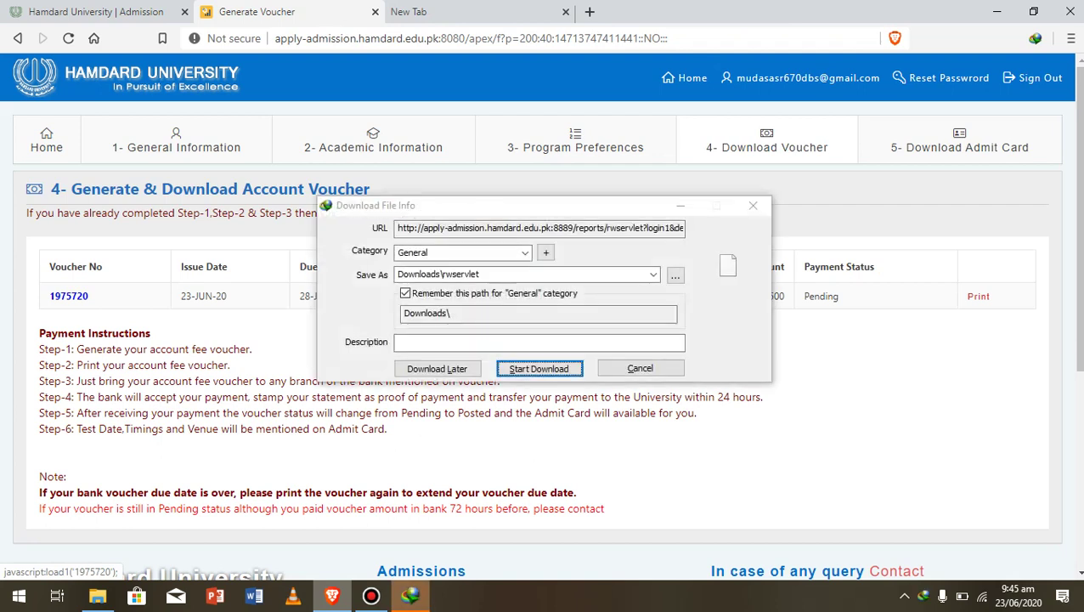
# Step: Start the voucher file download in IDM and minimize the rwservlet progress window
pyautogui.press('Return')
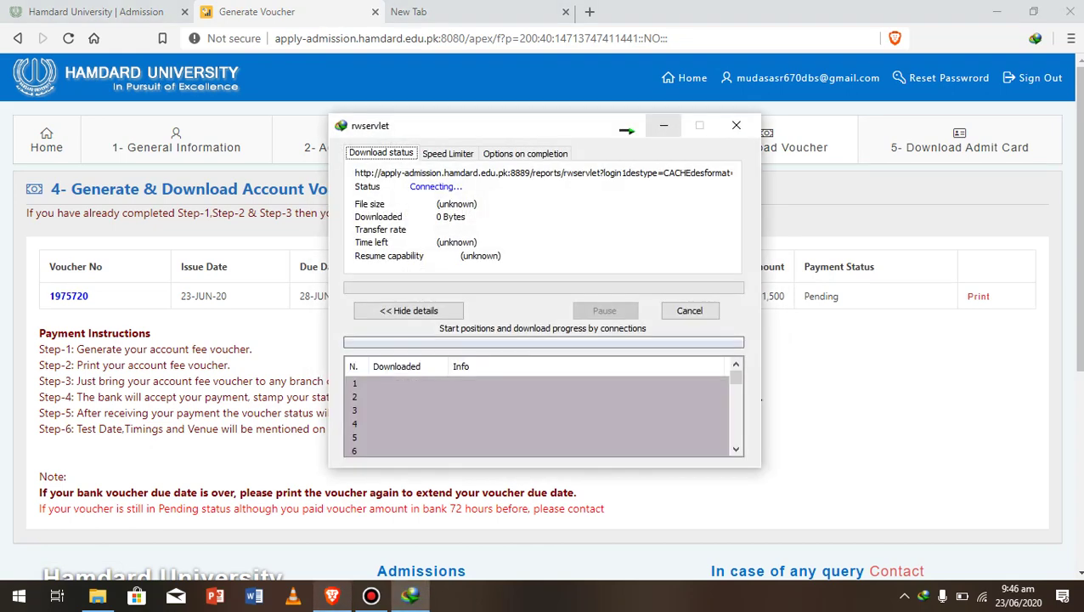
pyautogui.click(663, 126)
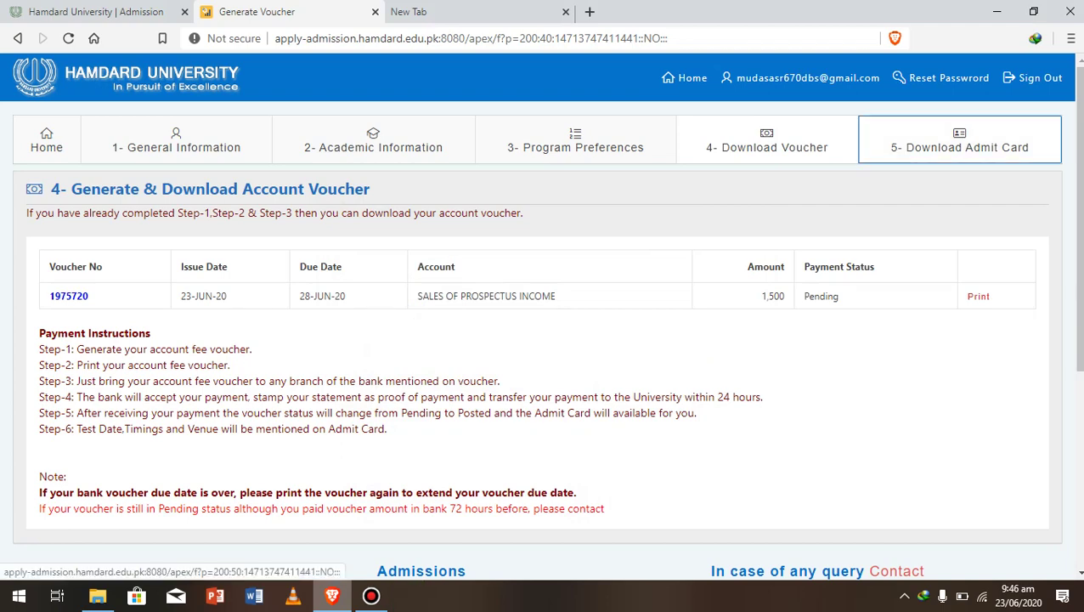
# Step: Check the Download Admit Card step, which needs payment first, then minimize the browser and select the IDM desktop icon
pyautogui.click(960, 141)
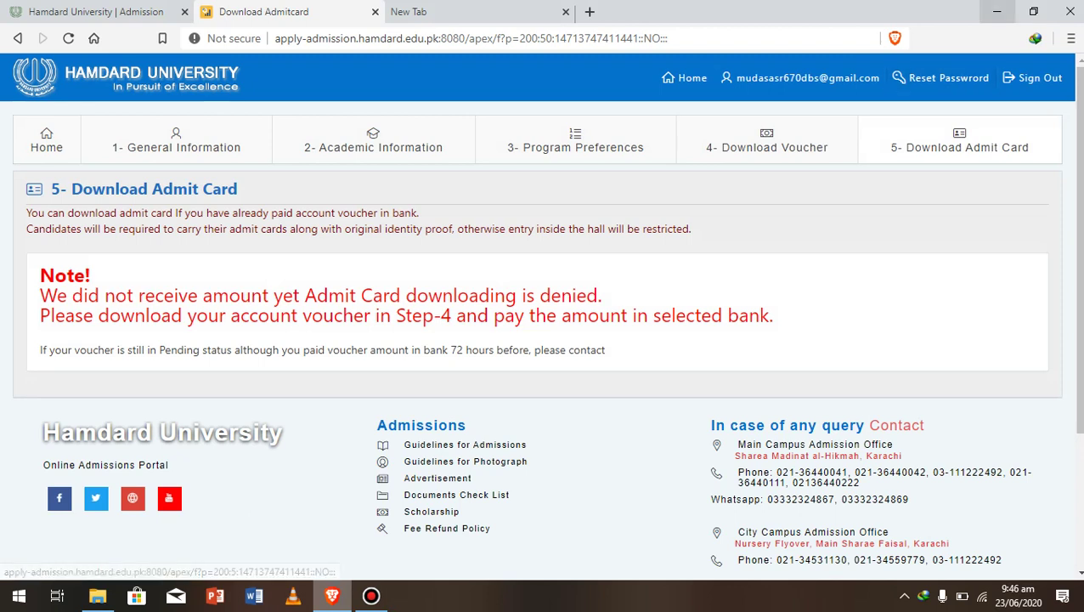
pyautogui.scroll(-3, 543, 339)
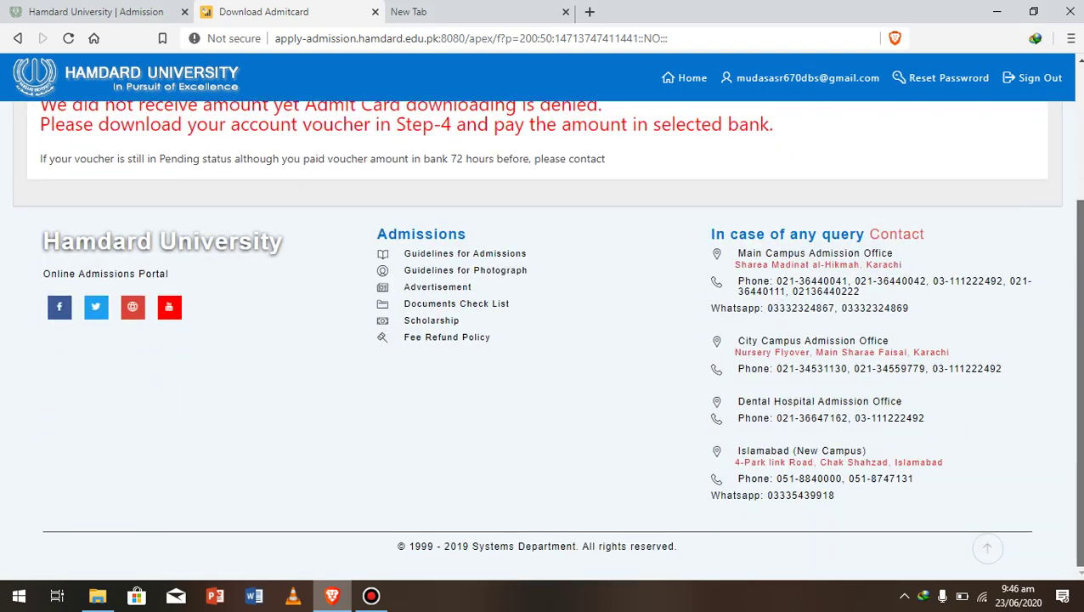
pyautogui.scroll(2, 544, 340)
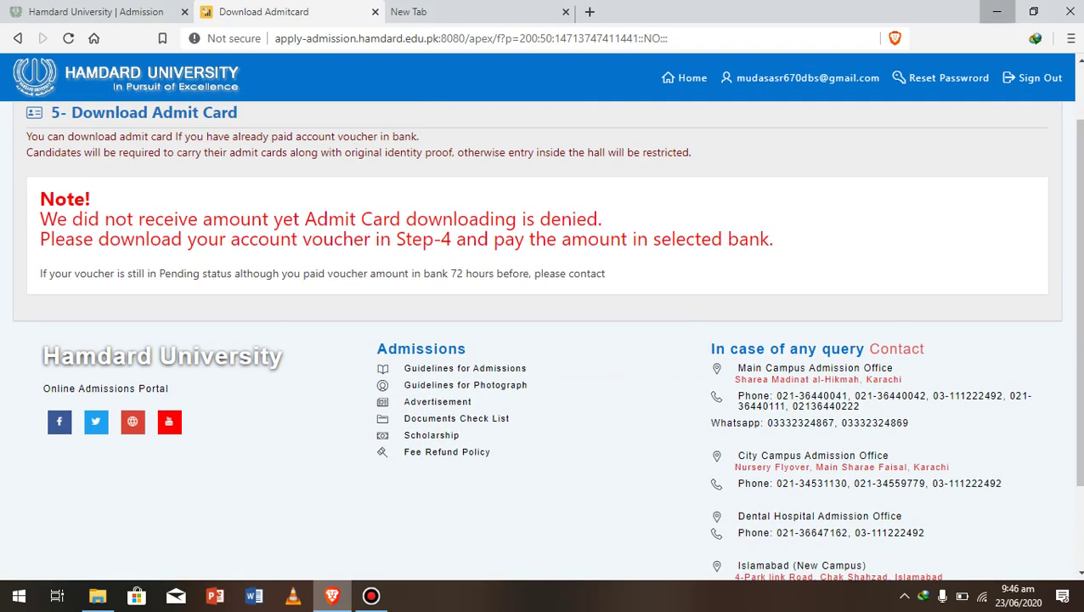
pyautogui.click(996, 12)
pyautogui.click(88, 246)
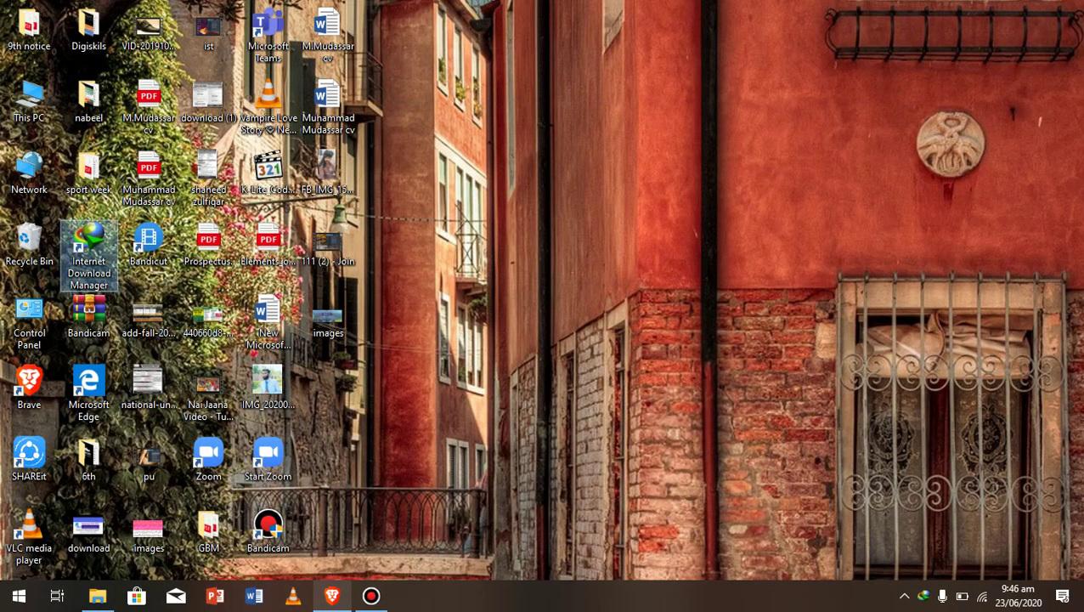
# Step: Launch IDM and open the downloaded rwservlet.pdf from its properties
pyautogui.doubleClick(88, 247)
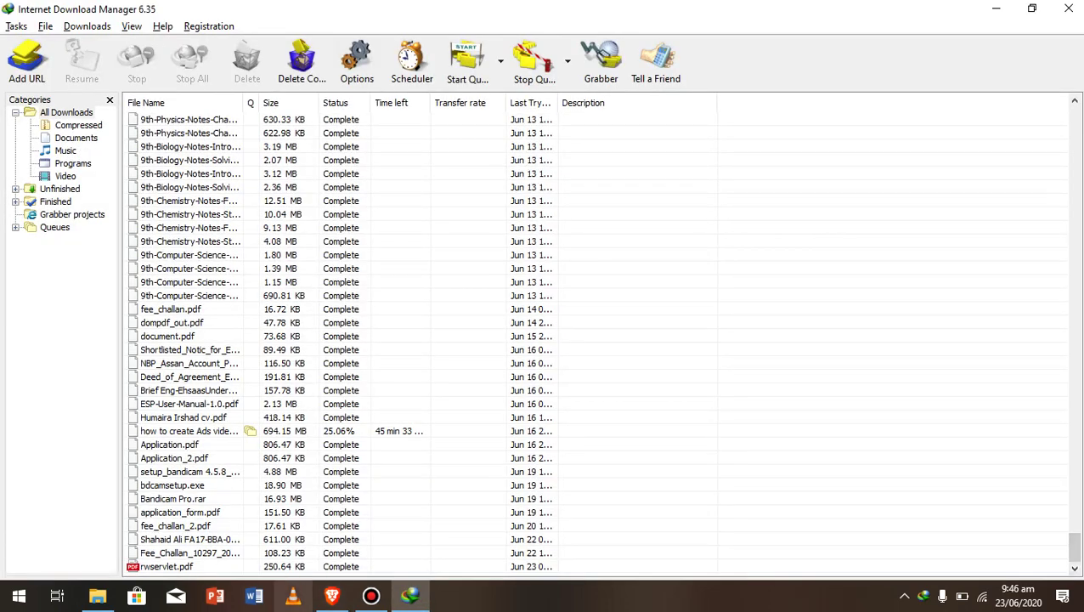
pyautogui.click(213, 566)
pyautogui.press('Return')
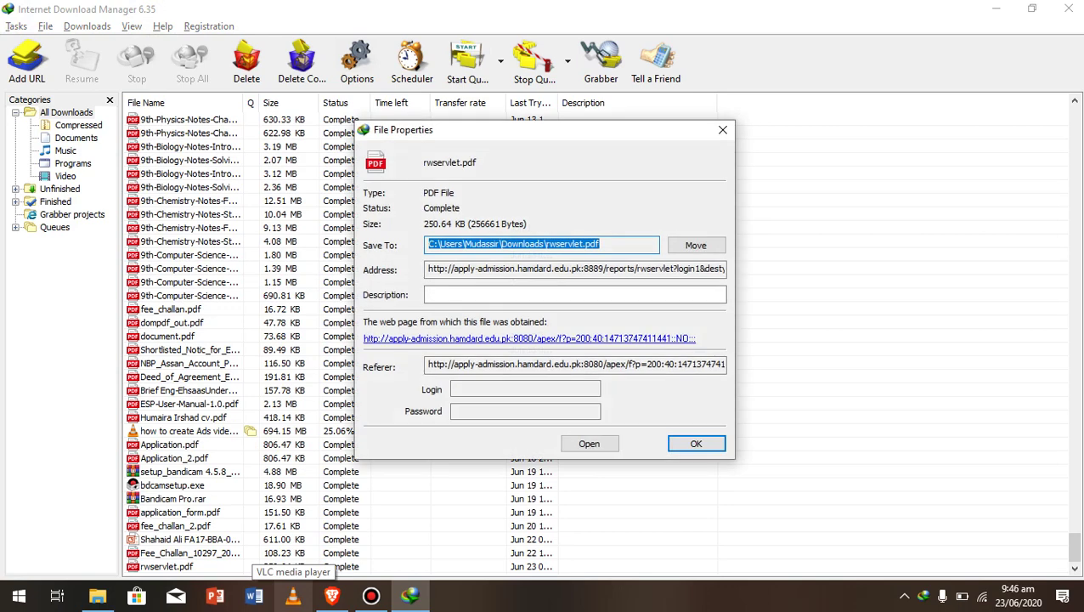
pyautogui.press('Return')
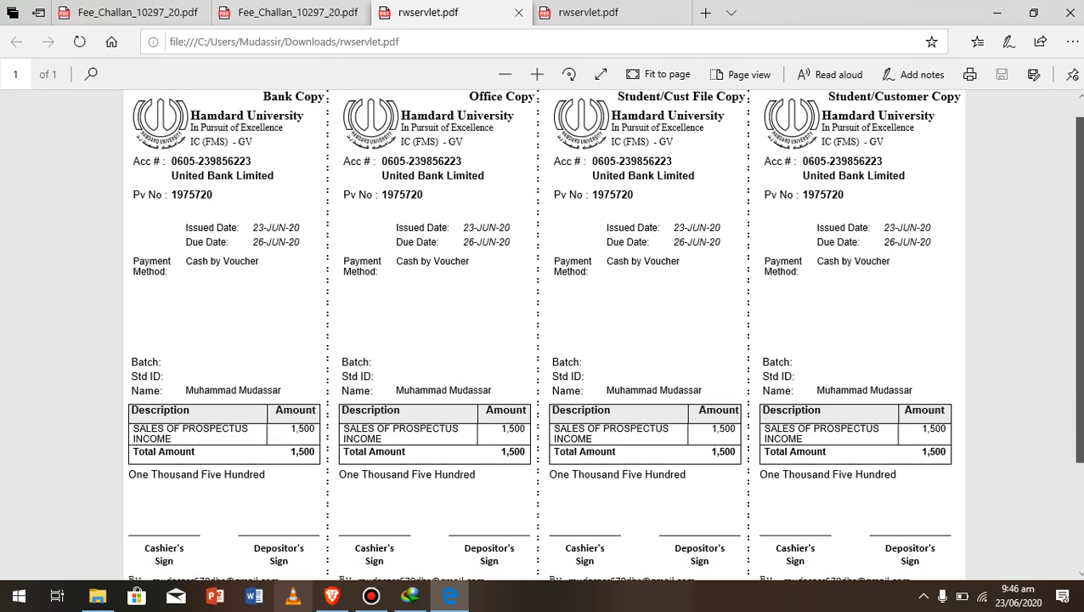
# Step: Scroll through rwservlet.pdf's four United Bank Limited voucher copies, each totalling 1,500
pyautogui.scroll(-2, 544, 340)
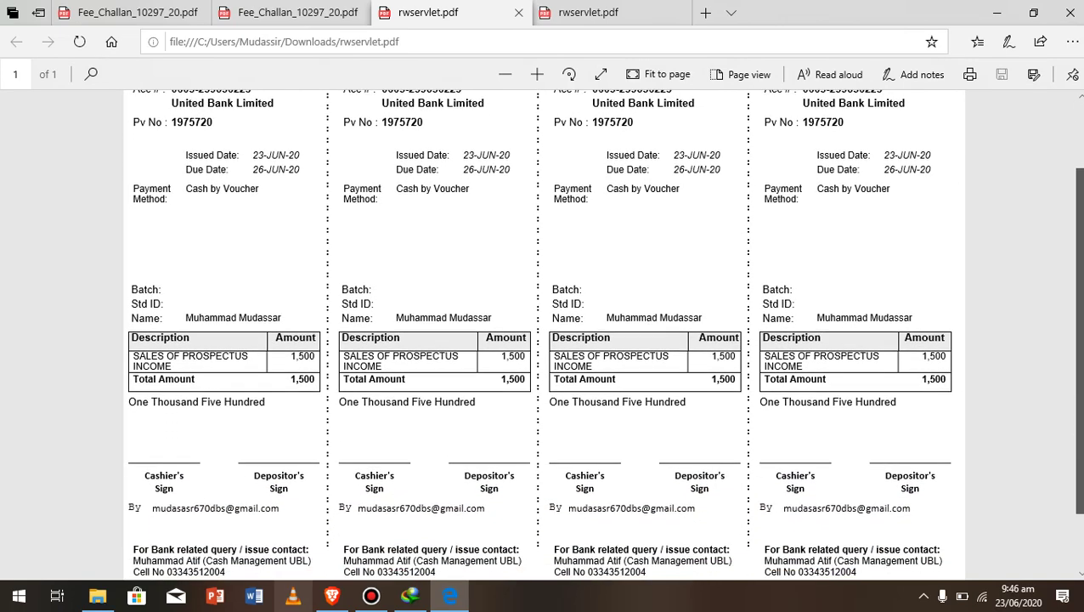
pyautogui.scroll(-1, 544, 340)
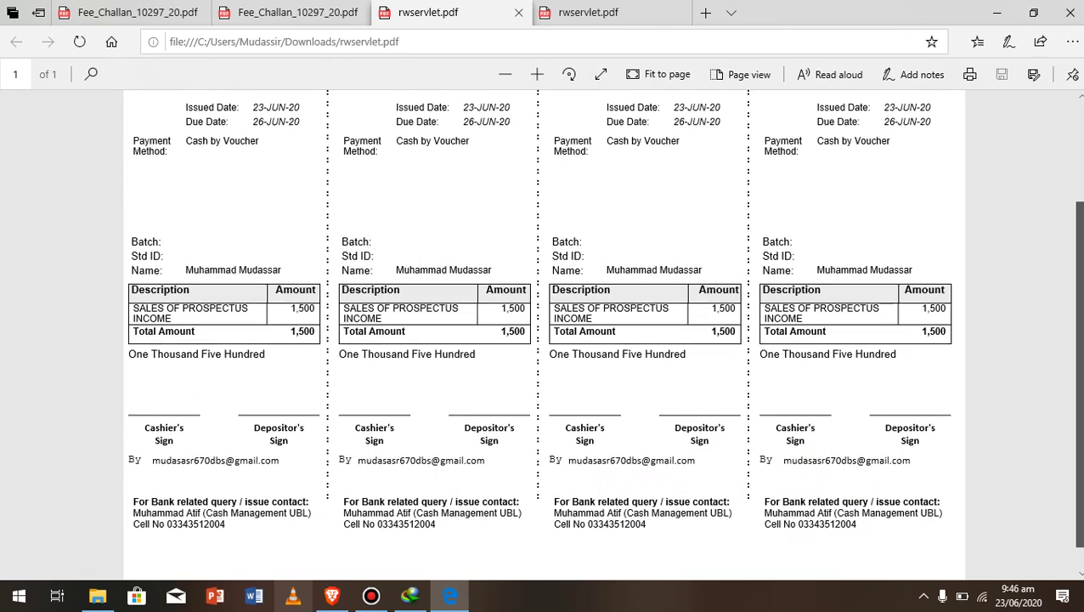
pyautogui.scroll(-1, 543, 340)
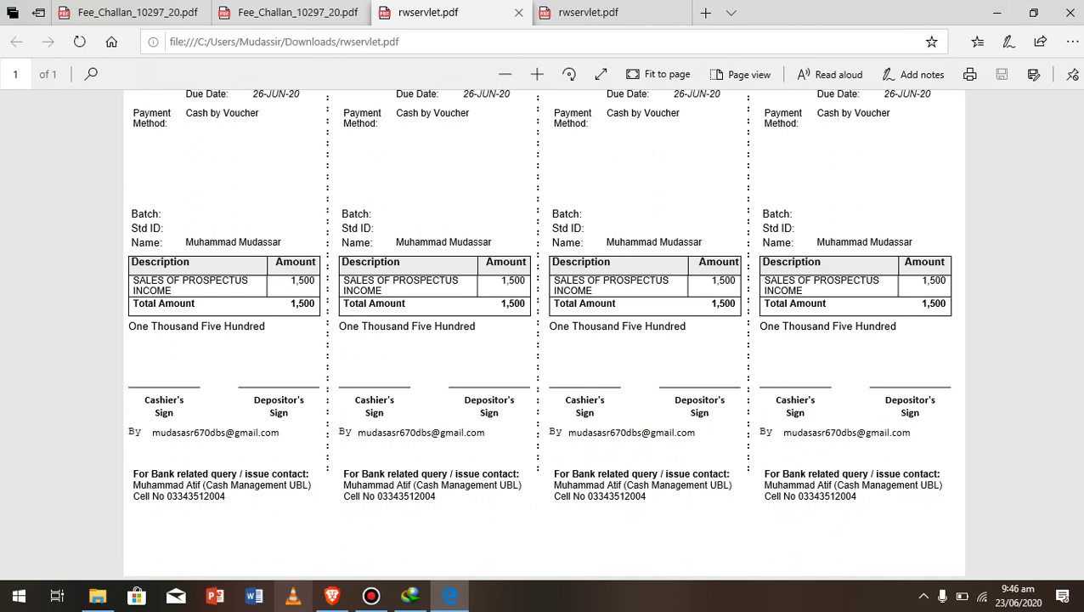
pyautogui.scroll(1, 543, 331)
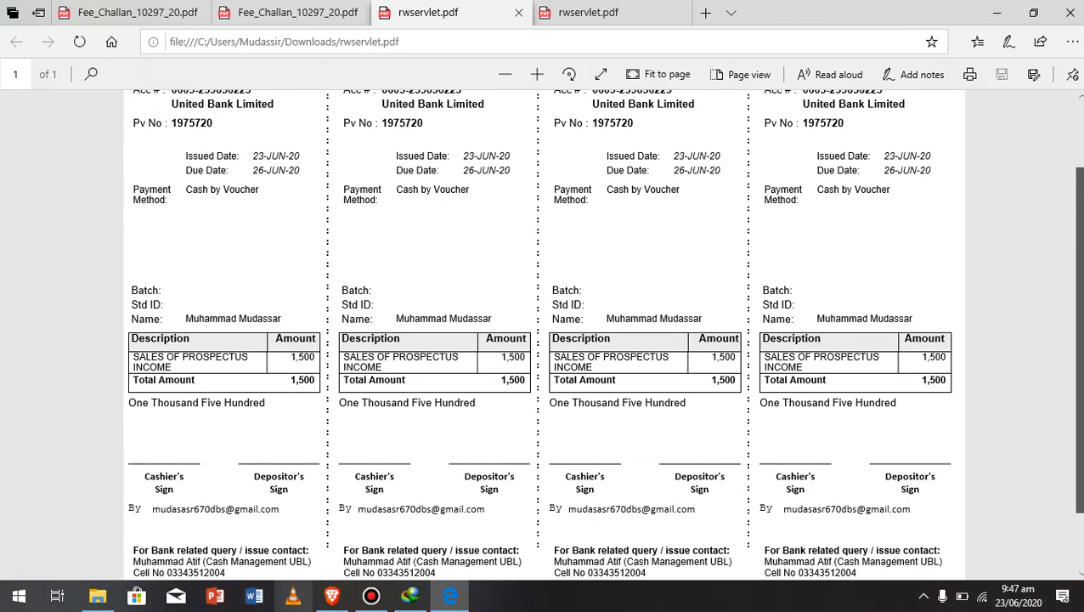
pyautogui.scroll(1, 543, 331)
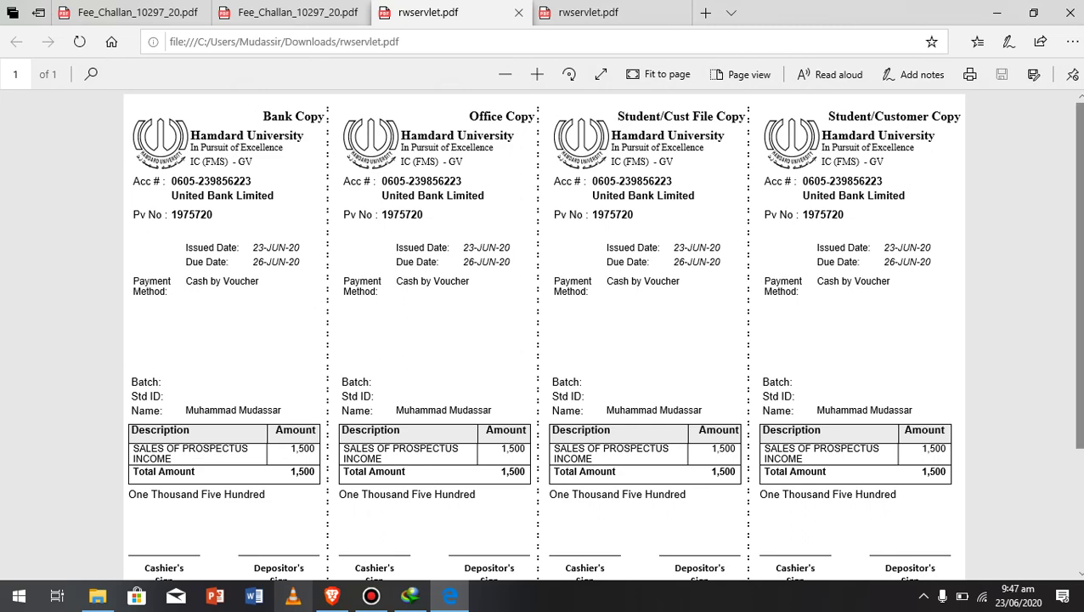
pyautogui.scroll(-1, 544, 331)
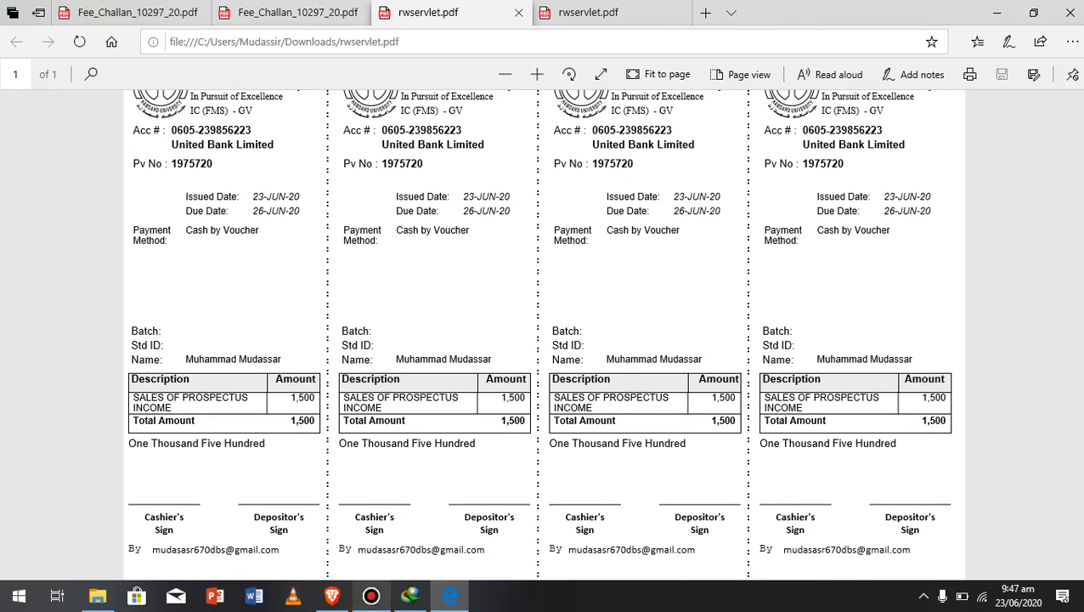
# Step: Close IDM's File Properties dialog for the downloaded 1,500 voucher and minimize the download manager
pyautogui.click(996, 13)
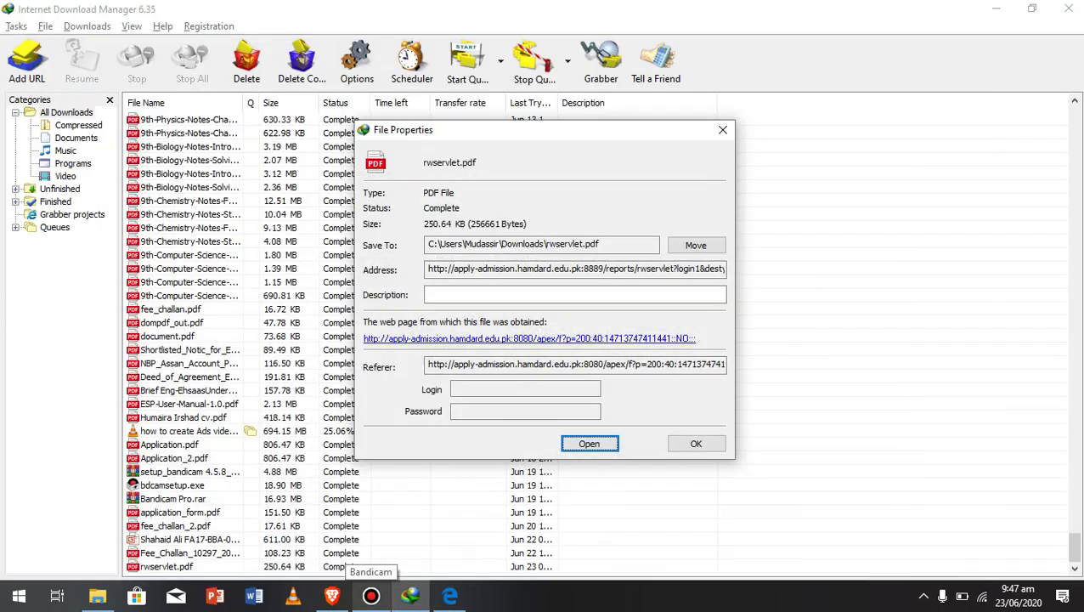
pyautogui.click(722, 129)
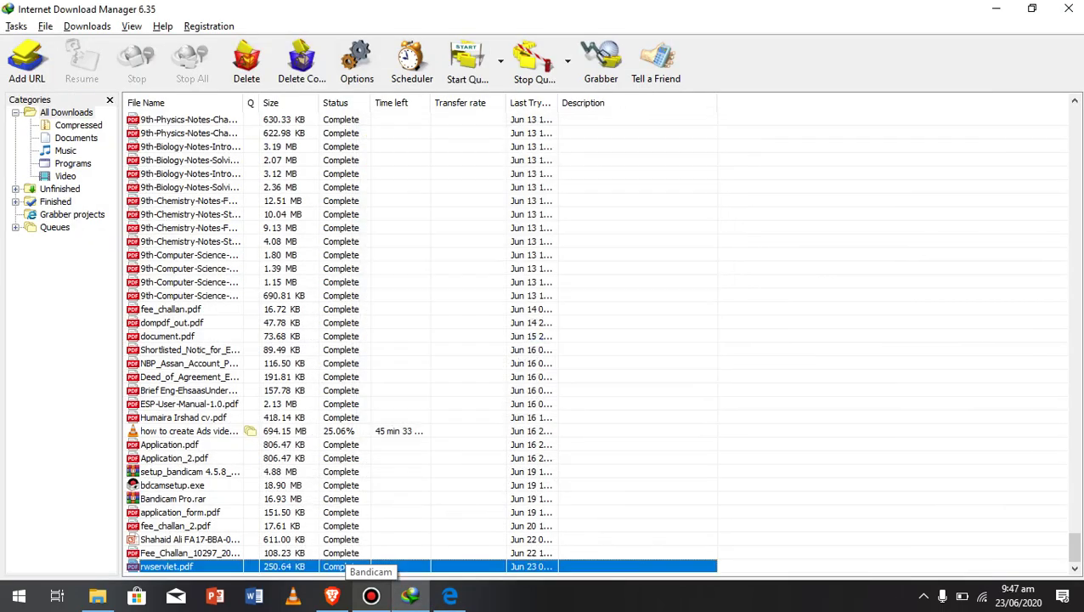
pyautogui.click(996, 8)
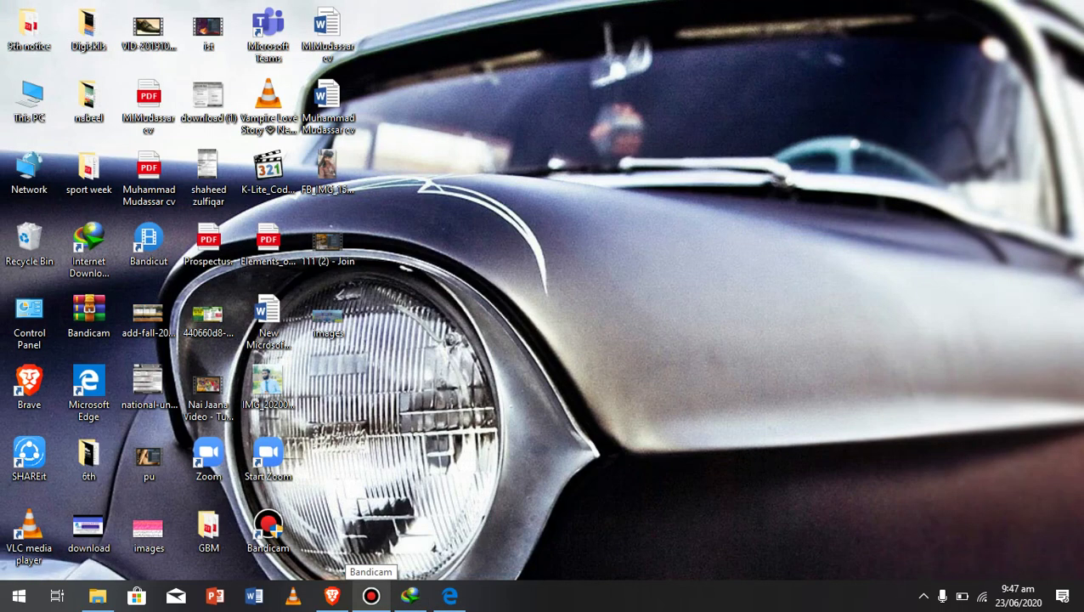